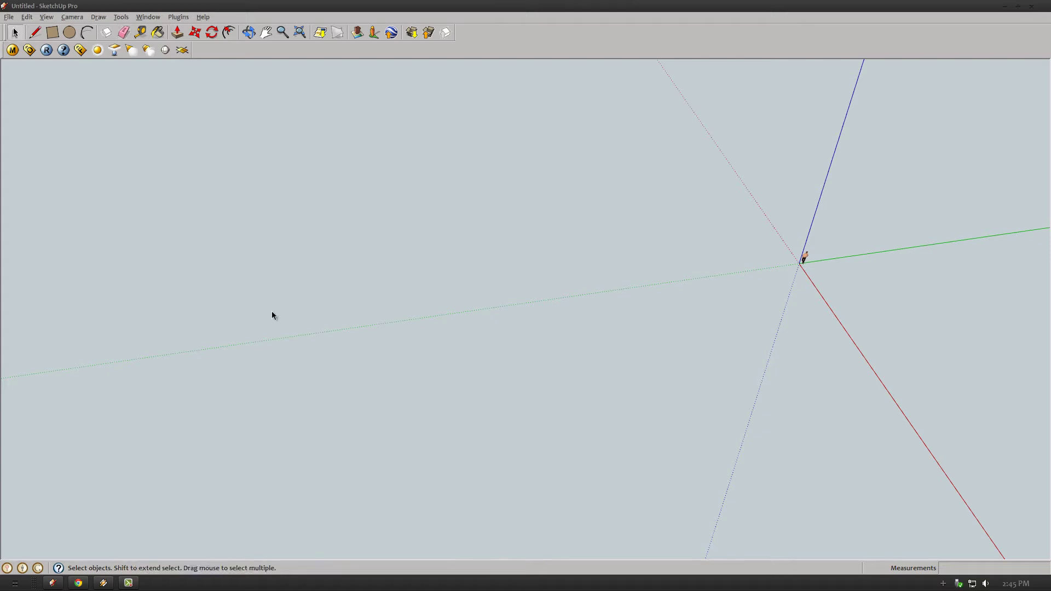
Undo the last action and push the inner L strip of the channel down
{"action": "key", "text": "ctrl+z"}
{"action": "left_click", "coordinate": [351, 329]}
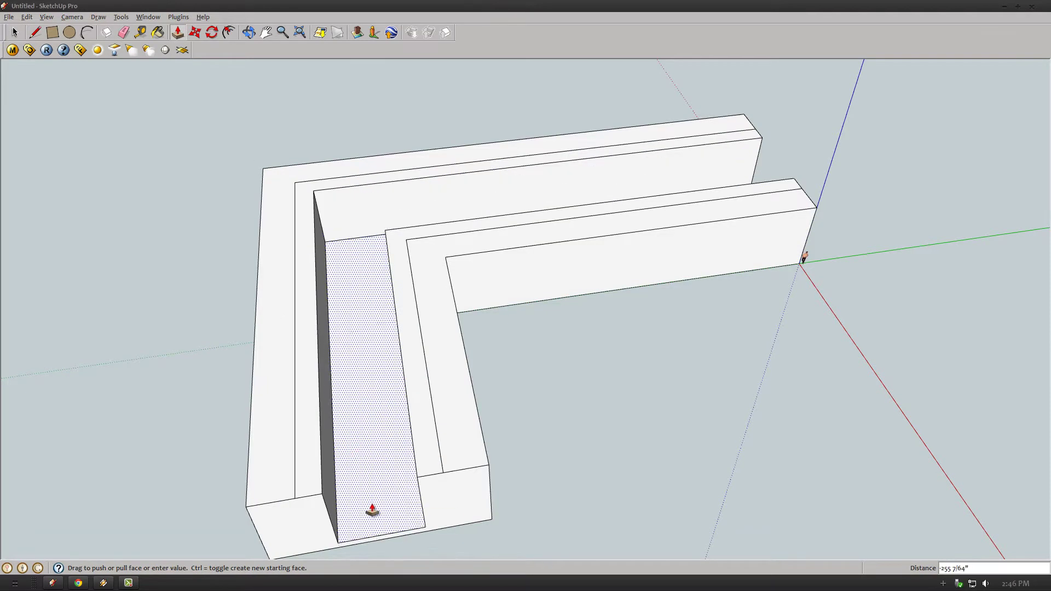
{"action": "left_click", "coordinate": [376, 504]}
{"action": "left_click", "coordinate": [558, 319]}
{"action": "key", "text": "l"}
{"action": "left_click", "coordinate": [313, 191]}
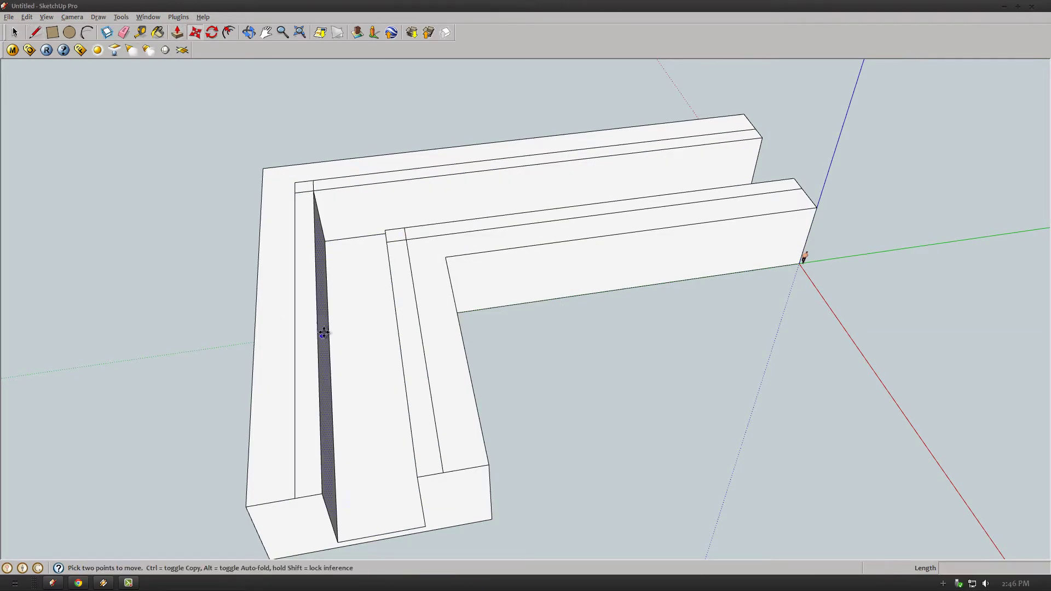
Slope the left inner wall, then slope the right block's top and front edges inward
{"action": "middle_click_drag", "start_coordinate": [323, 333], "coordinate": [265, 291]}
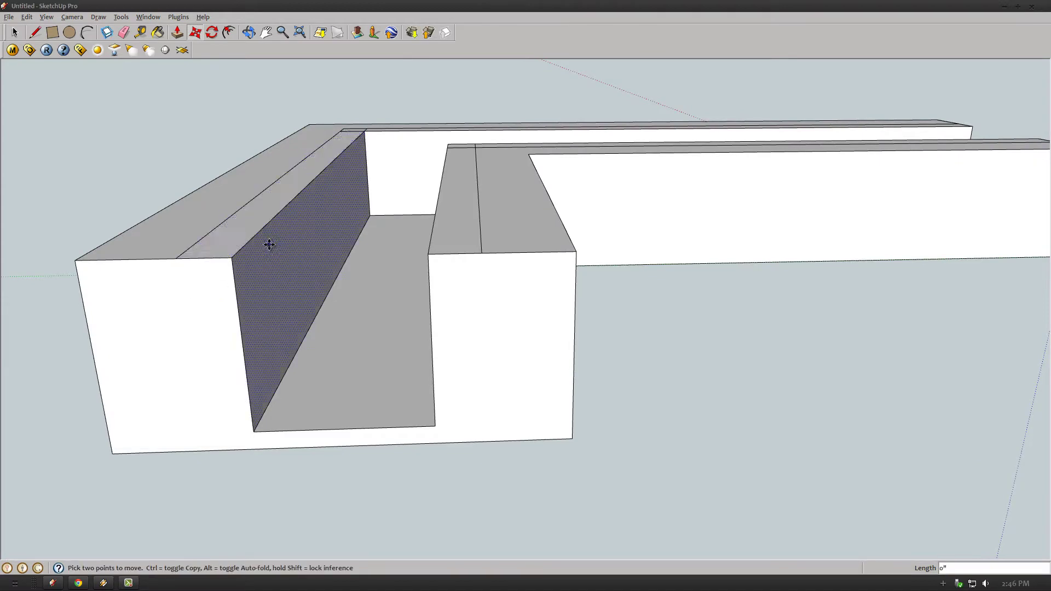
{"action": "left_click_drag", "start_coordinate": [269, 244], "coordinate": [161, 224]}
{"action": "left_click", "coordinate": [173, 222]}
{"action": "left_click_drag", "start_coordinate": [500, 214], "coordinate": [511, 204]}
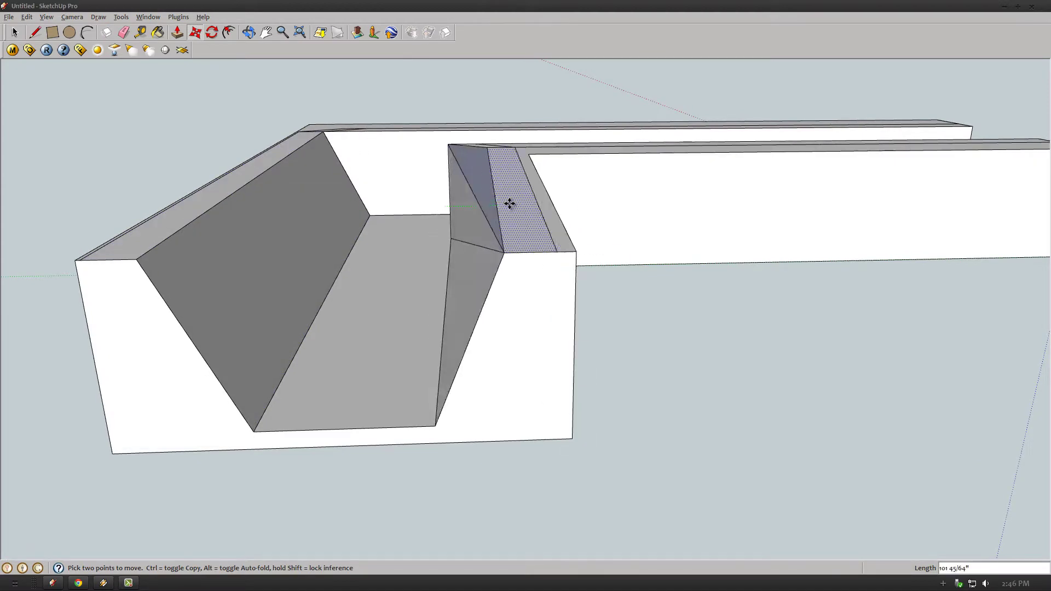
{"action": "mouse_move", "coordinate": [516, 204]}
{"action": "middle_mouse_down"}
{"action": "mouse_move", "coordinate": [704, 345]}
{"action": "mouse_move", "coordinate": [481, 202]}
{"action": "mouse_move", "coordinate": [392, 174]}
{"action": "middle_mouse_up"}
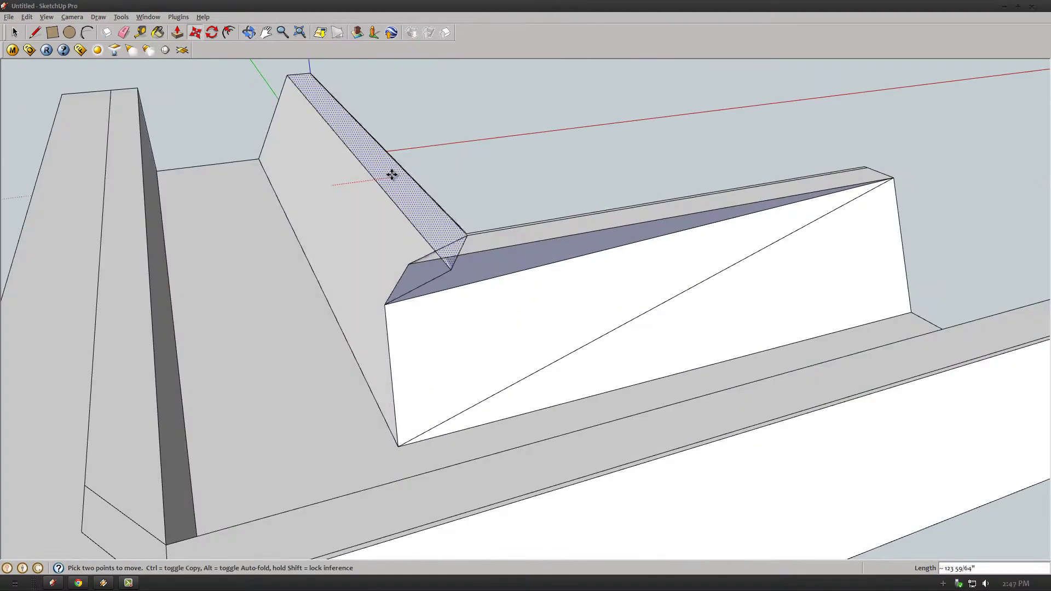
{"action": "left_click_drag", "start_coordinate": [375, 187], "coordinate": [413, 254]}
Split the sloped right face with a line and inspect the reshaped block
{"action": "key", "text": "e"}
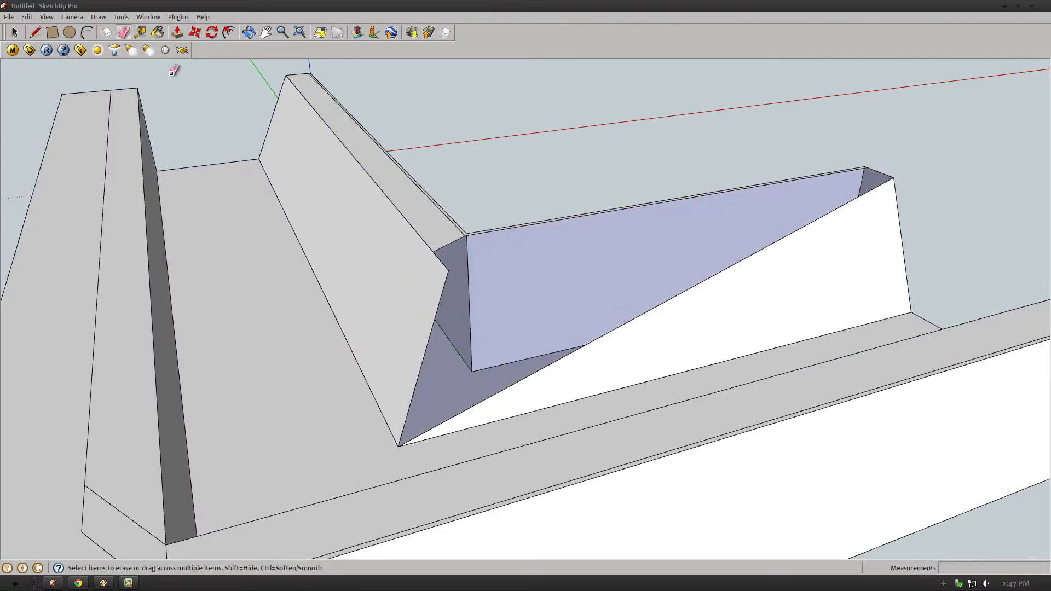
{"action": "left_click", "coordinate": [871, 187]}
{"action": "mouse_move", "coordinate": [380, 335]}
{"action": "middle_mouse_down"}
{"action": "mouse_move", "coordinate": [258, 289]}
{"action": "mouse_move", "coordinate": [102, 37]}
{"action": "middle_mouse_up"}
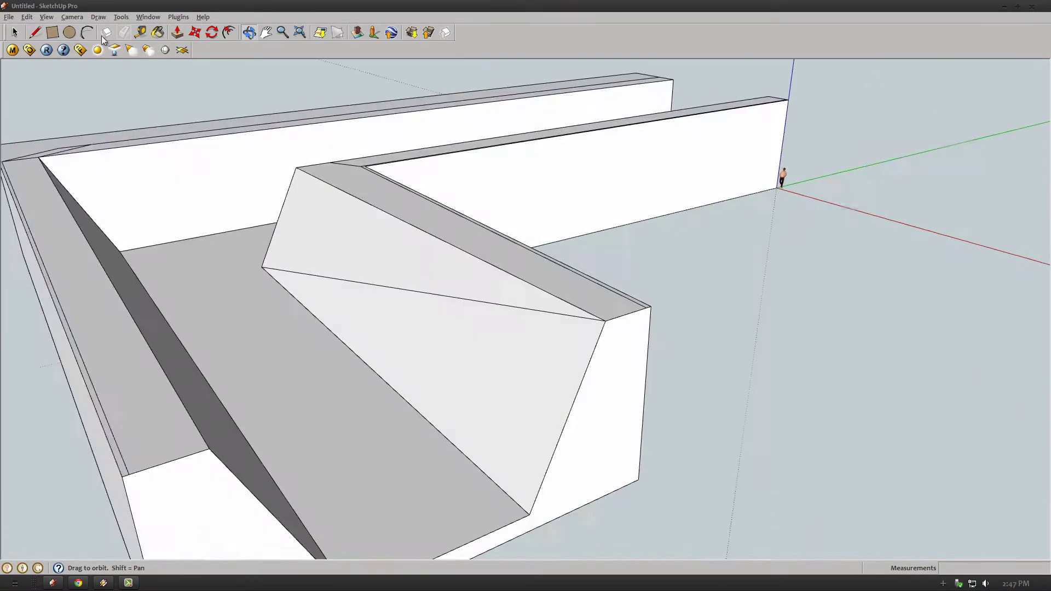
{"action": "scroll", "coordinate": [349, 164], "scroll_direction": "up", "scroll_amount": 3}
{"action": "mouse_move", "coordinate": [363, 122]}
{"action": "middle_mouse_down"}
{"action": "mouse_move", "coordinate": [546, 204]}
{"action": "mouse_move", "coordinate": [411, 156]}
{"action": "middle_mouse_up"}
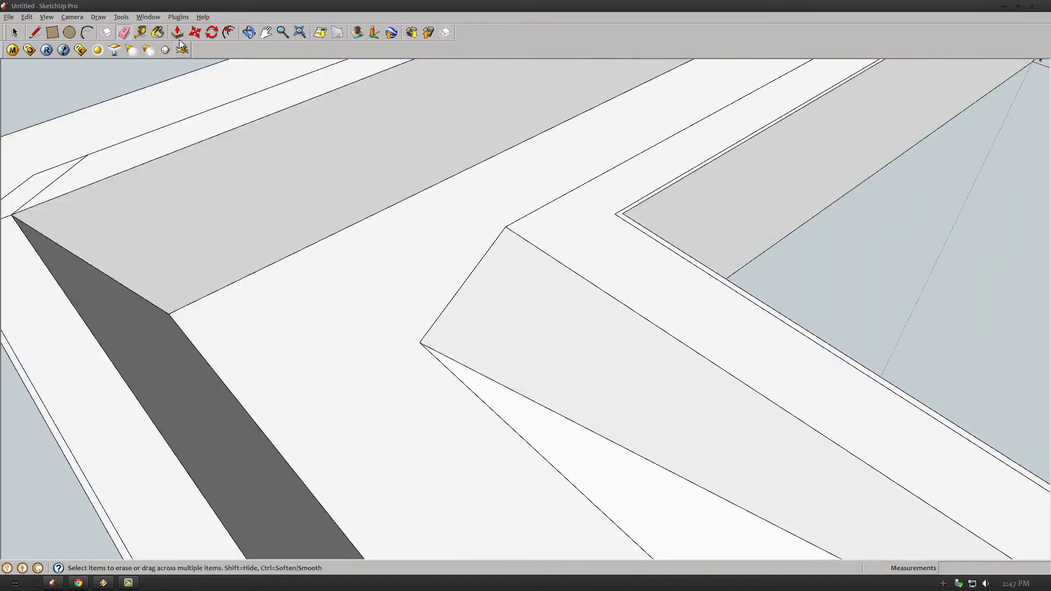
{"action": "key", "text": "p"}
{"action": "scroll", "coordinate": [411, 156], "scroll_direction": "down", "scroll_amount": 5}
{"action": "scroll", "coordinate": [286, 312], "scroll_direction": "up", "scroll_amount": 4}
{"action": "middle_click_drag", "start_coordinate": [287, 312], "coordinate": [262, 265]}
Erase the stray corner edges from the trough's top ledge
{"action": "key", "text": "m"}
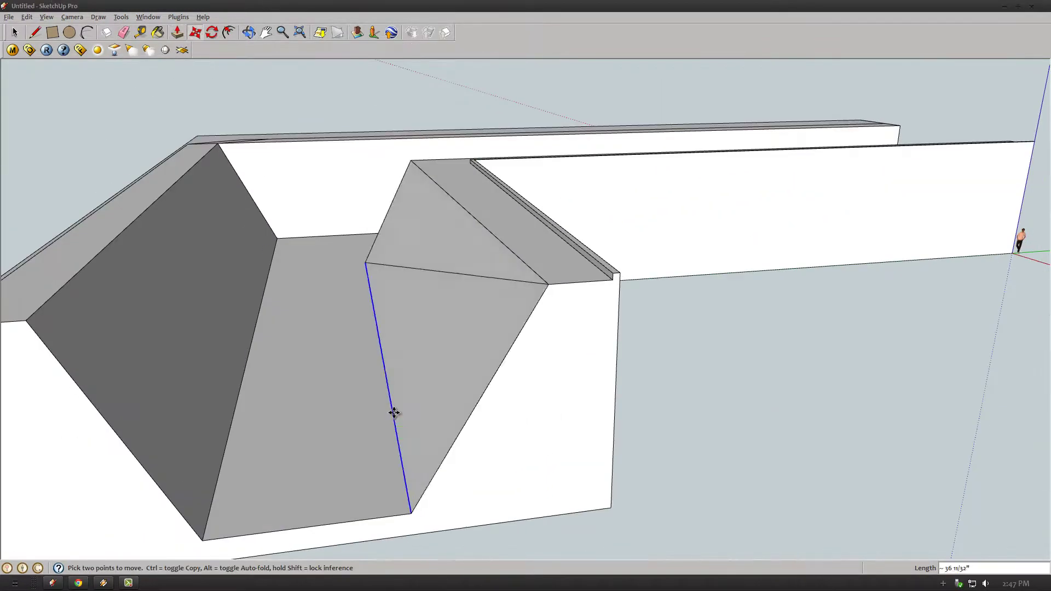
{"action": "mouse_move", "coordinate": [462, 270]}
{"action": "middle_mouse_down"}
{"action": "mouse_move", "coordinate": [664, 343]}
{"action": "mouse_move", "coordinate": [217, 185]}
{"action": "middle_mouse_up"}
{"action": "scroll", "coordinate": [218, 184], "scroll_direction": "up", "scroll_amount": 5}
{"action": "middle_click_drag", "start_coordinate": [325, 200], "coordinate": [427, 160]}
{"action": "key", "text": "e"}
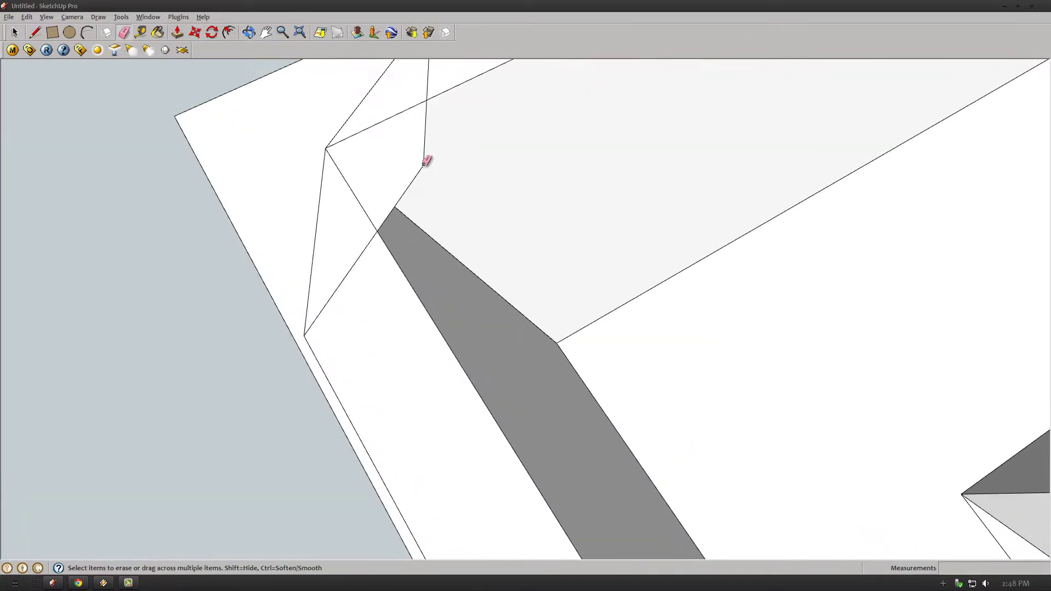
{"action": "middle_click_drag", "start_coordinate": [383, 192], "coordinate": [336, 191]}
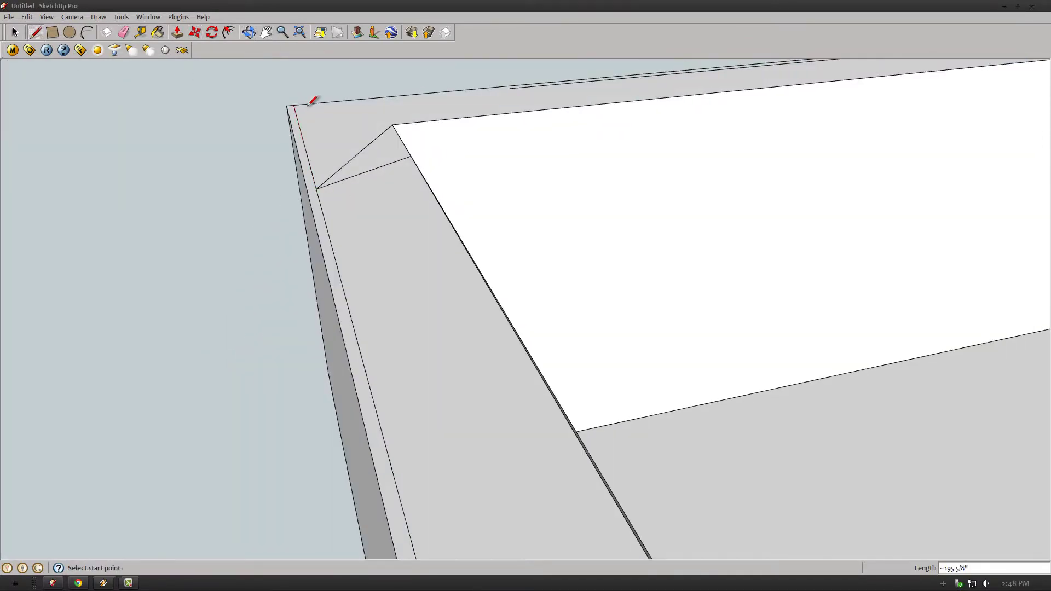
{"action": "mouse_move", "coordinate": [305, 107]}
{"action": "middle_mouse_down"}
{"action": "mouse_move", "coordinate": [355, 134]}
{"action": "mouse_move", "coordinate": [314, 340]}
{"action": "mouse_move", "coordinate": [643, 270]}
{"action": "mouse_move", "coordinate": [791, 368]}
{"action": "mouse_move", "coordinate": [511, 372]}
{"action": "mouse_move", "coordinate": [892, 206]}
{"action": "mouse_move", "coordinate": [359, 298]}
{"action": "mouse_move", "coordinate": [265, 195]}
{"action": "middle_mouse_up"}
{"action": "key", "text": "e"}
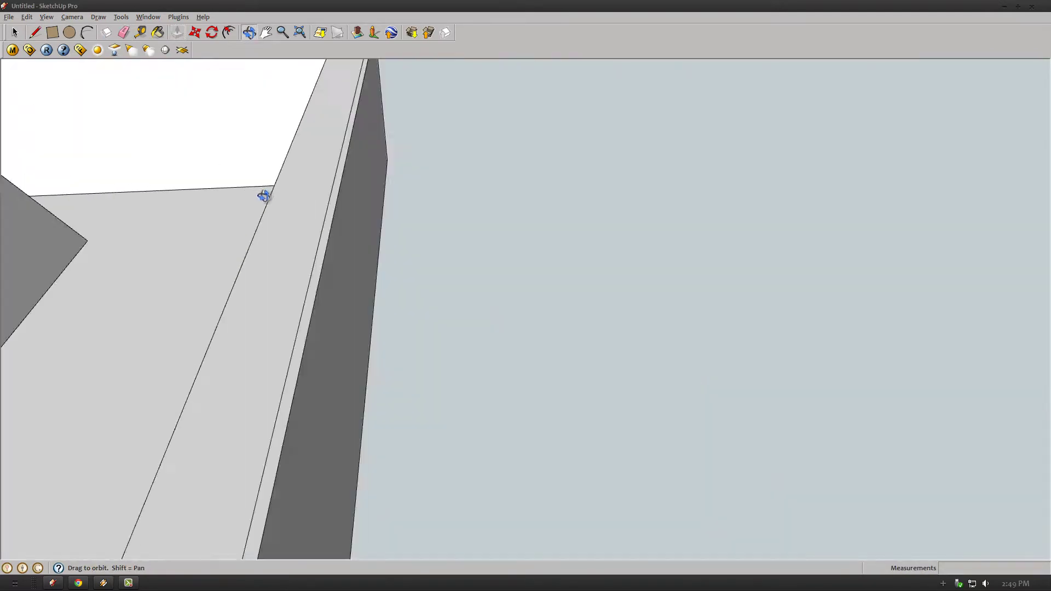
{"action": "left_click", "coordinate": [266, 33]}
Start a line at the wall corner to set up the wall-top ledge
{"action": "middle_click_drag", "start_coordinate": [383, 274], "coordinate": [564, 164]}
{"action": "key", "text": "l"}
{"action": "scroll", "coordinate": [477, 156], "scroll_direction": "down", "scroll_amount": 3}
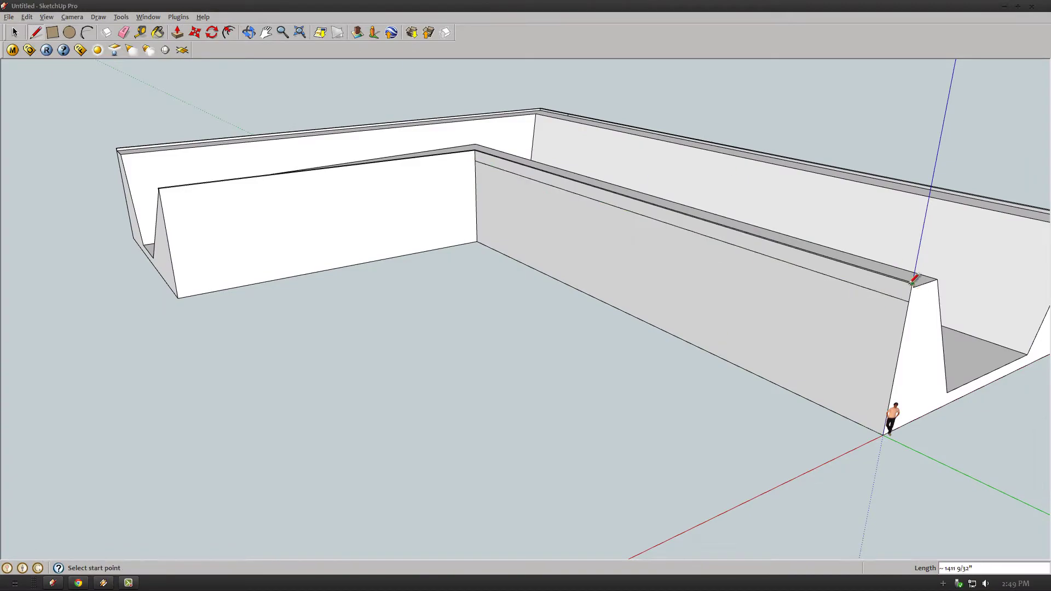
{"action": "scroll", "coordinate": [912, 281], "scroll_direction": "up", "scroll_amount": 2}
{"action": "left_click", "coordinate": [912, 286]}
{"action": "scroll", "coordinate": [365, 113], "scroll_direction": "up", "scroll_amount": 3}
{"action": "scroll", "coordinate": [366, 114], "scroll_direction": "down", "scroll_amount": 4}
{"action": "key", "text": "p"}
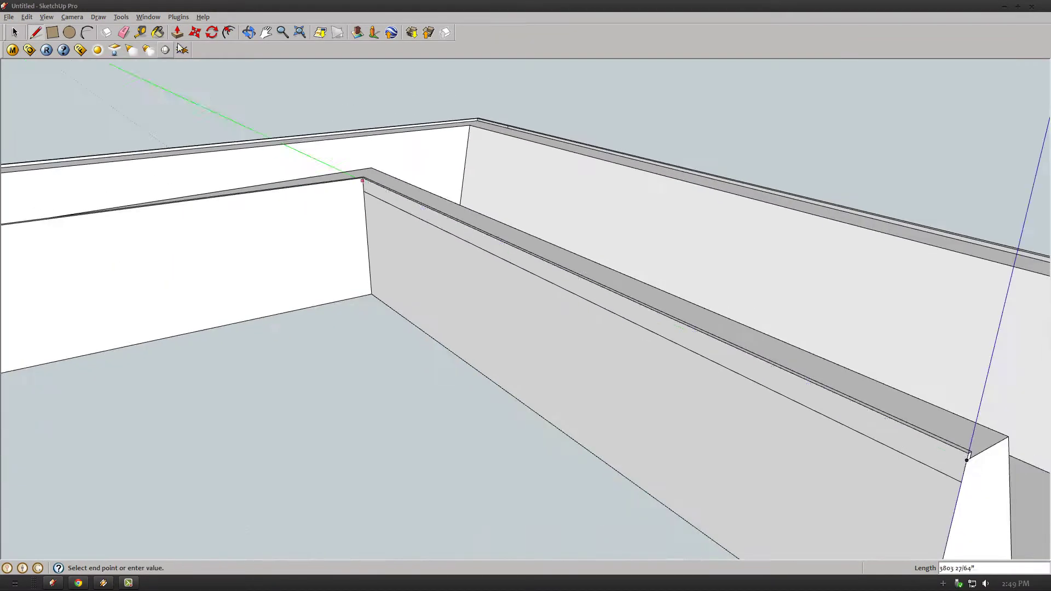
{"action": "scroll", "coordinate": [874, 427], "scroll_direction": "up", "scroll_amount": 1}
{"action": "scroll", "coordinate": [874, 428], "scroll_direction": "up", "scroll_amount": 2}
Drop the unfinished line and try offsetting the slab face outline for the notch
{"action": "key", "text": "p"}
{"action": "scroll", "coordinate": [305, 207], "scroll_direction": "down", "scroll_amount": 2}
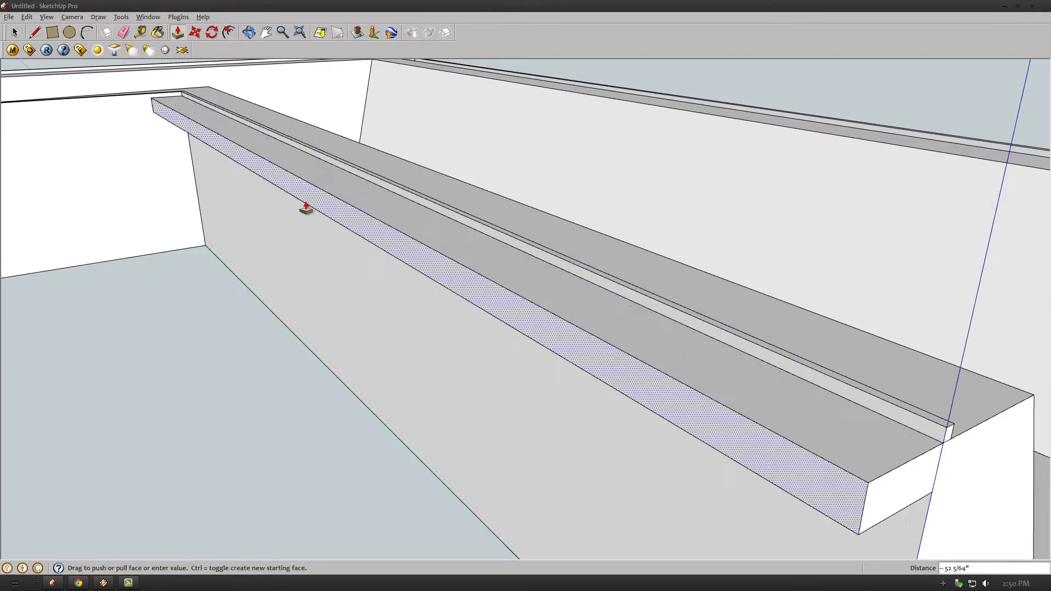
{"action": "scroll", "coordinate": [84, 418], "scroll_direction": "down", "scroll_amount": 5}
{"action": "scroll", "coordinate": [112, 202], "scroll_direction": "up", "scroll_amount": 3}
{"action": "key", "text": "Escape"}
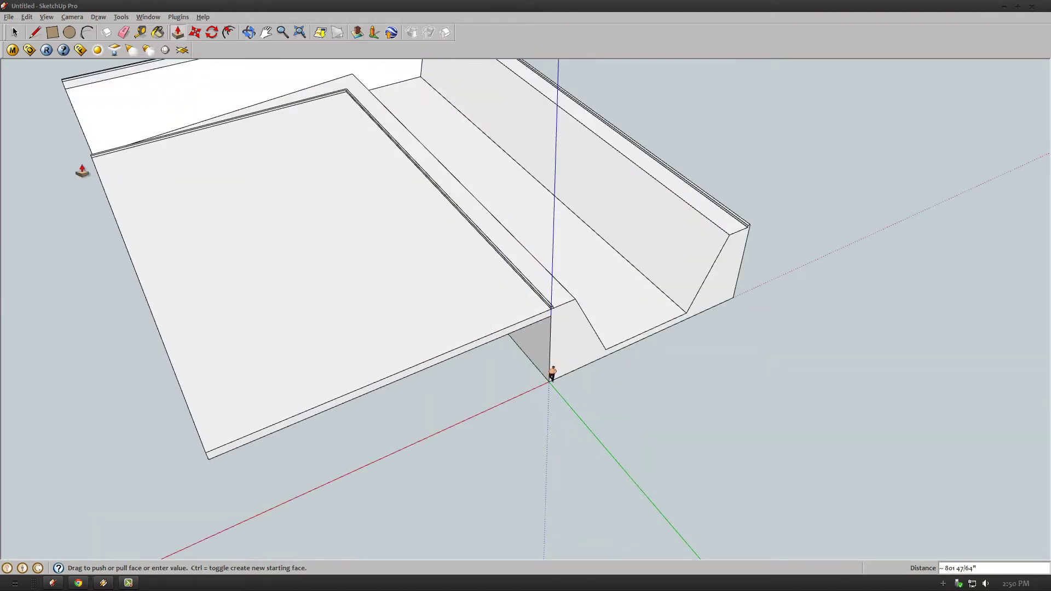
{"action": "key", "text": "f"}
{"action": "left_click", "coordinate": [101, 186]}
{"action": "key", "text": "e"}
{"action": "middle_click_drag", "start_coordinate": [169, 265], "coordinate": [205, 245]}
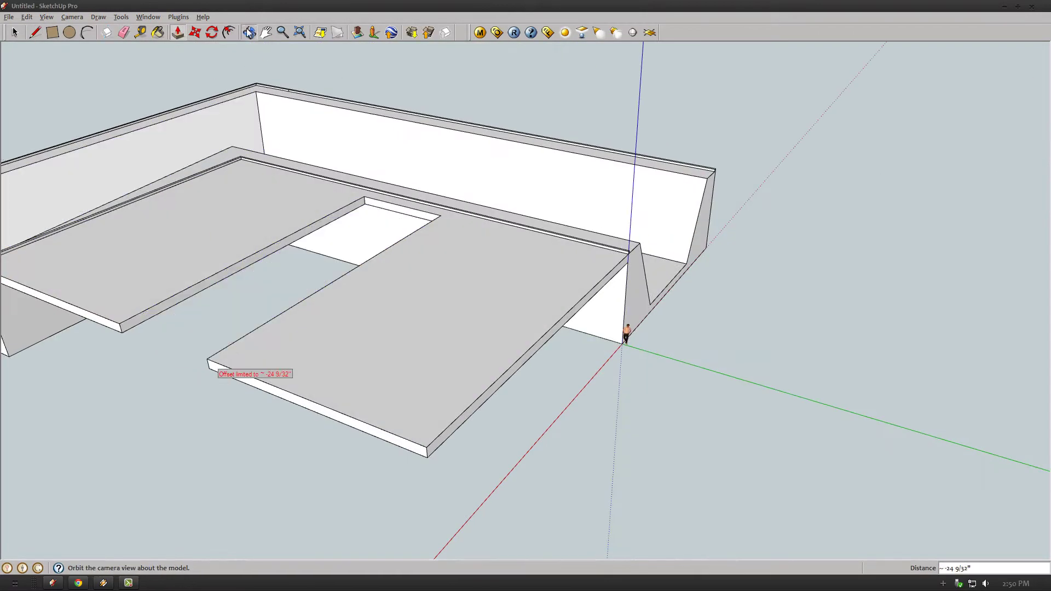
Bring the view down low beneath the slab to face the front wall
{"action": "key", "text": "r"}
{"action": "middle_click_drag", "start_coordinate": [279, 430], "coordinate": [239, 270]}
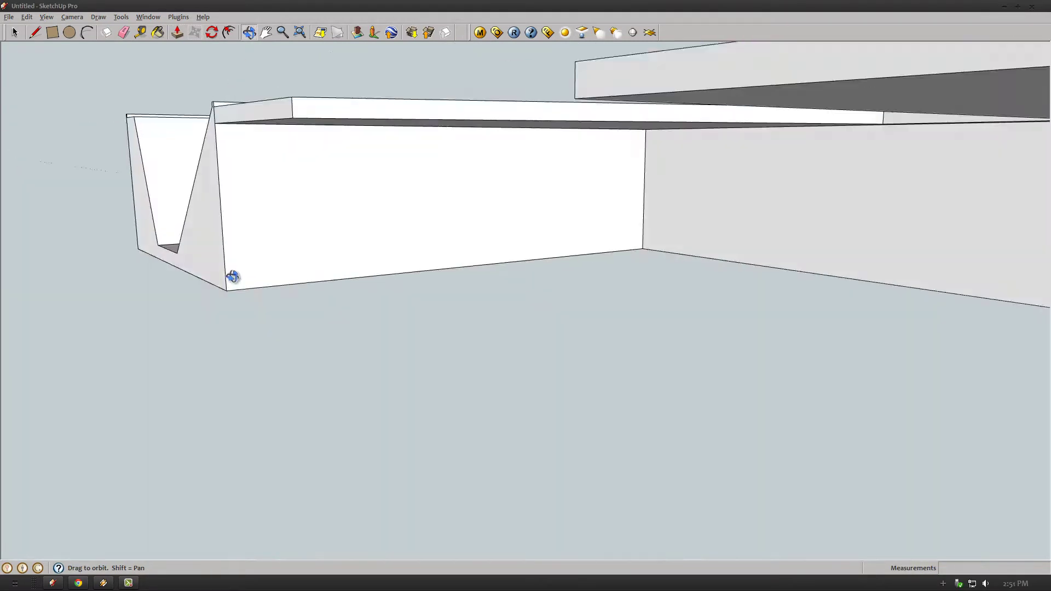
{"action": "left_click", "coordinate": [178, 33]}
{"action": "key", "text": "Return"}
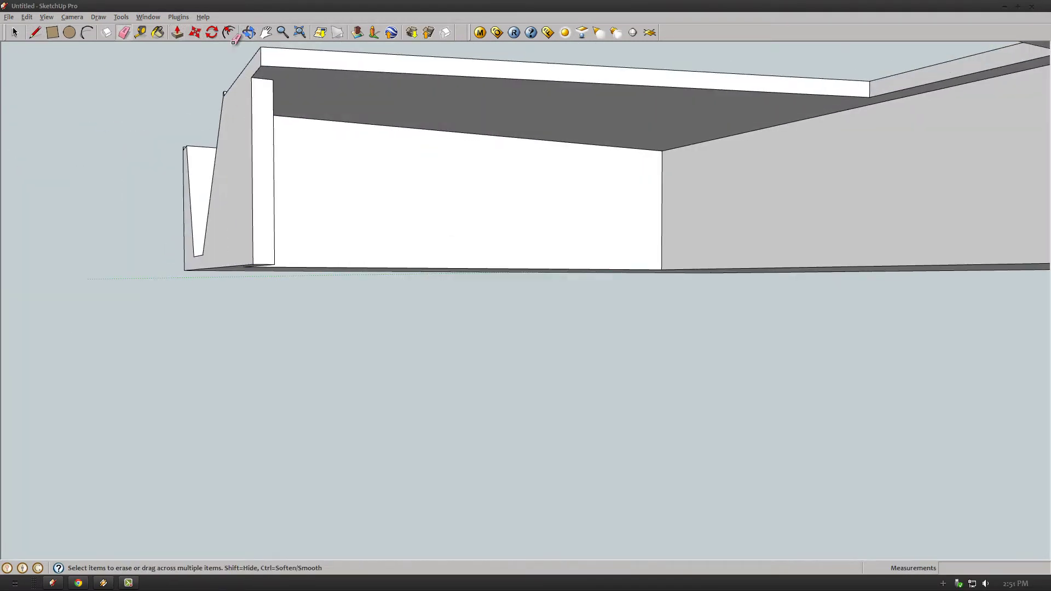
{"action": "mouse_move", "coordinate": [227, 93]}
{"action": "middle_mouse_down"}
{"action": "mouse_move", "coordinate": [256, 209]}
{"action": "mouse_move", "coordinate": [420, 215]}
{"action": "mouse_move", "coordinate": [359, 319]}
{"action": "mouse_move", "coordinate": [549, 409]}
{"action": "middle_mouse_up"}
Draw angled lines across the front wall to split off its lower face
{"action": "left_click", "coordinate": [35, 32]}
{"action": "scroll", "coordinate": [411, 328], "scroll_direction": "up", "scroll_amount": 5}
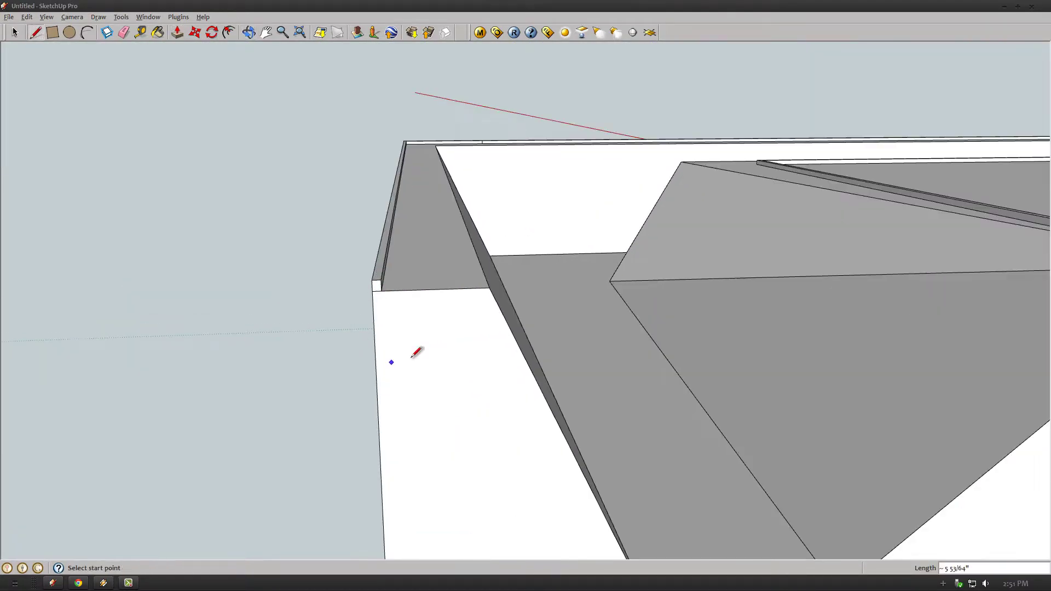
{"action": "scroll", "coordinate": [417, 352], "scroll_direction": "down", "scroll_amount": 1}
{"action": "left_click", "coordinate": [461, 316]}
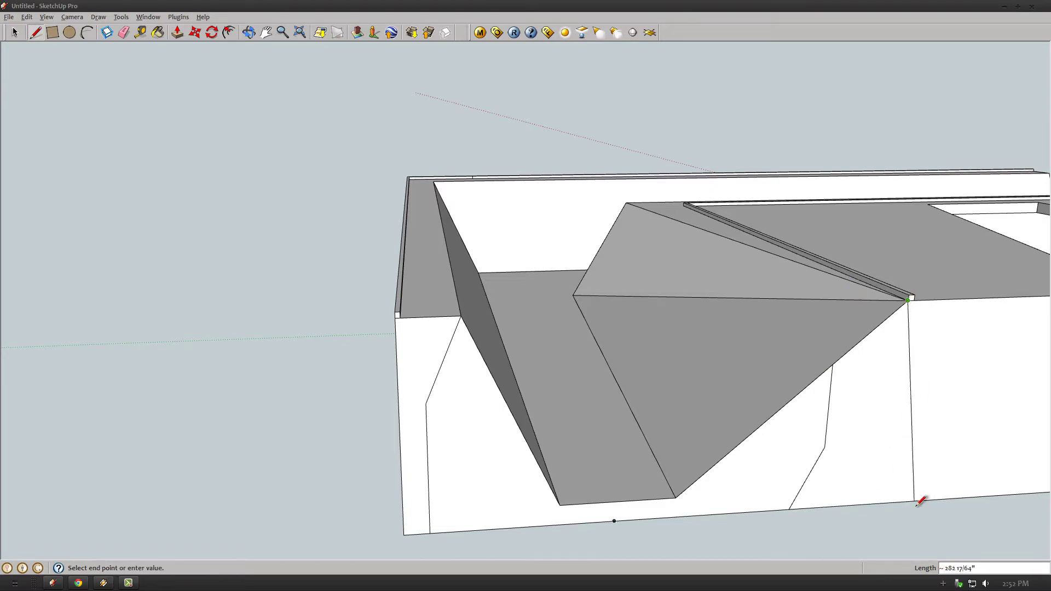
{"action": "right_click", "coordinate": [512, 438]}
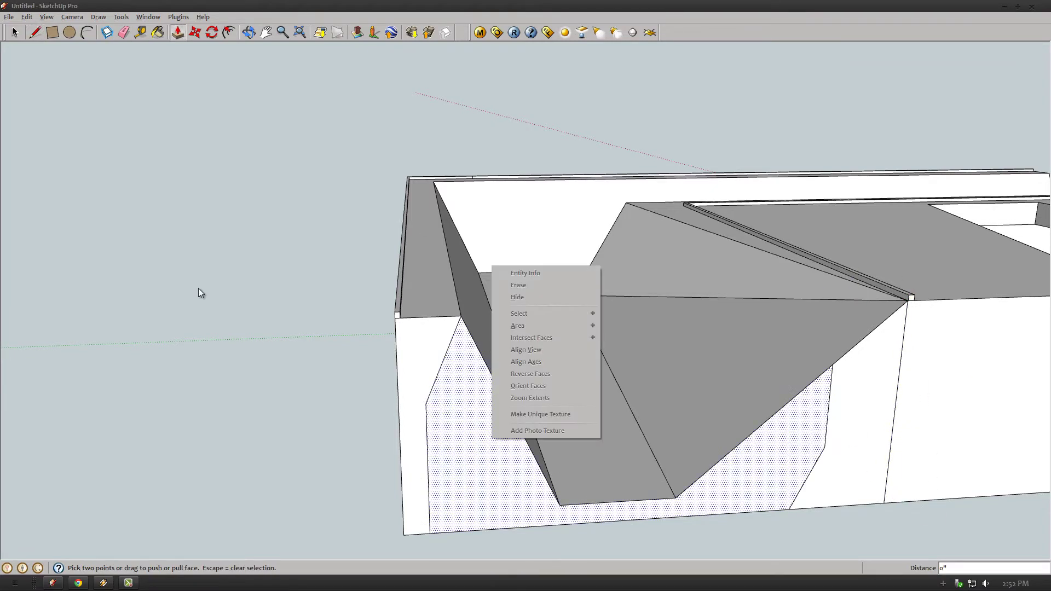
{"action": "left_click", "coordinate": [199, 293]}
{"action": "mouse_move", "coordinate": [514, 528]}
{"action": "middle_mouse_down"}
{"action": "mouse_move", "coordinate": [63, 247]}
{"action": "mouse_move", "coordinate": [336, 439]}
{"action": "mouse_move", "coordinate": [628, 409]}
{"action": "middle_mouse_up"}
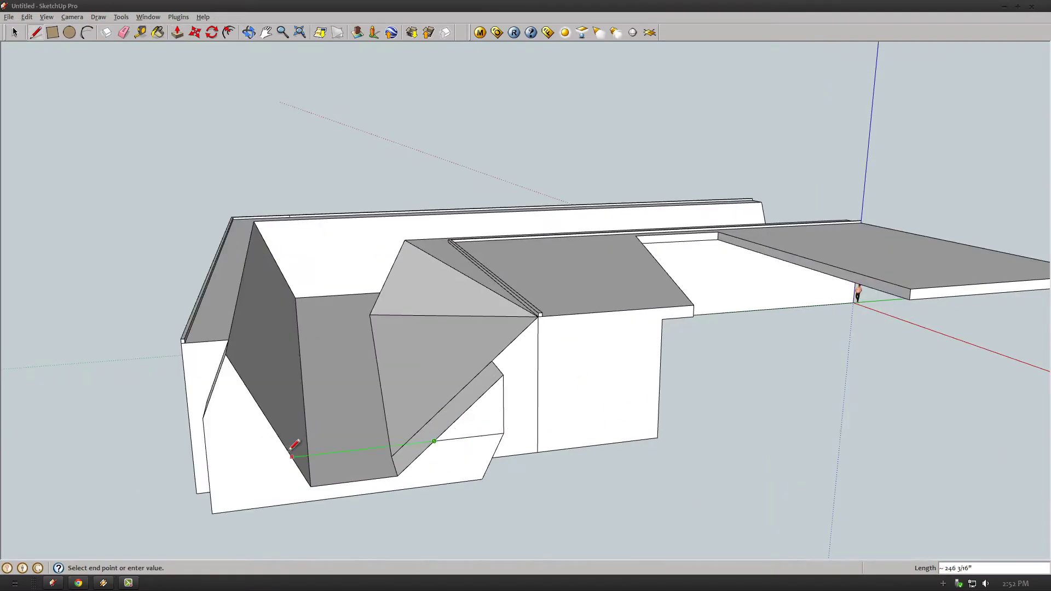
Pull the lower front face outward into a sloped wedge
{"action": "left_click", "coordinate": [177, 32]}
{"action": "left_click_drag", "start_coordinate": [490, 455], "coordinate": [516, 466]}
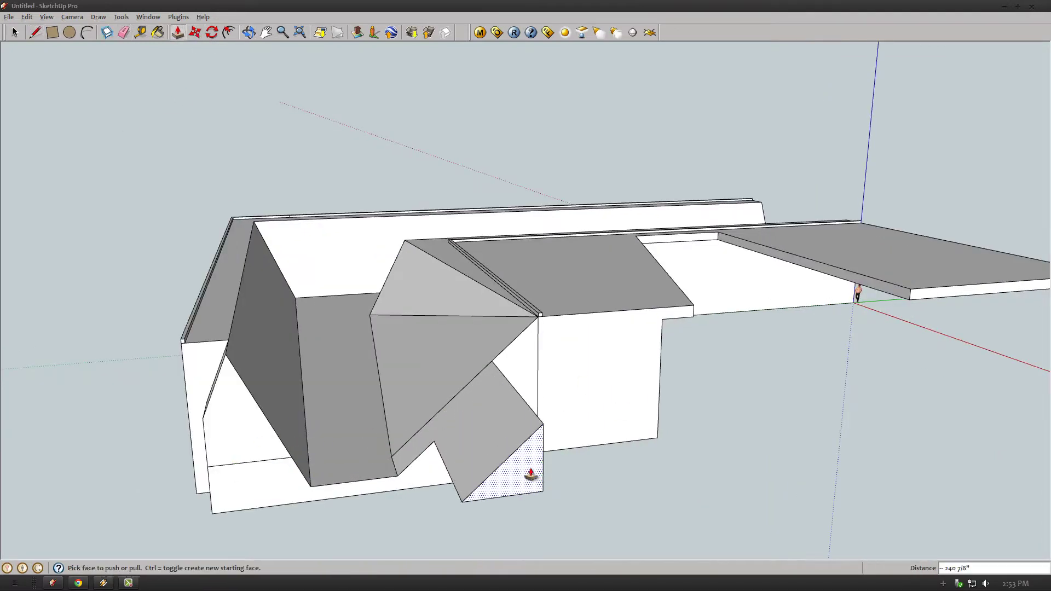
{"action": "mouse_move", "coordinate": [531, 474]}
{"action": "middle_mouse_down"}
{"action": "mouse_move", "coordinate": [183, 460]}
{"action": "mouse_move", "coordinate": [131, 37]}
{"action": "middle_mouse_up"}
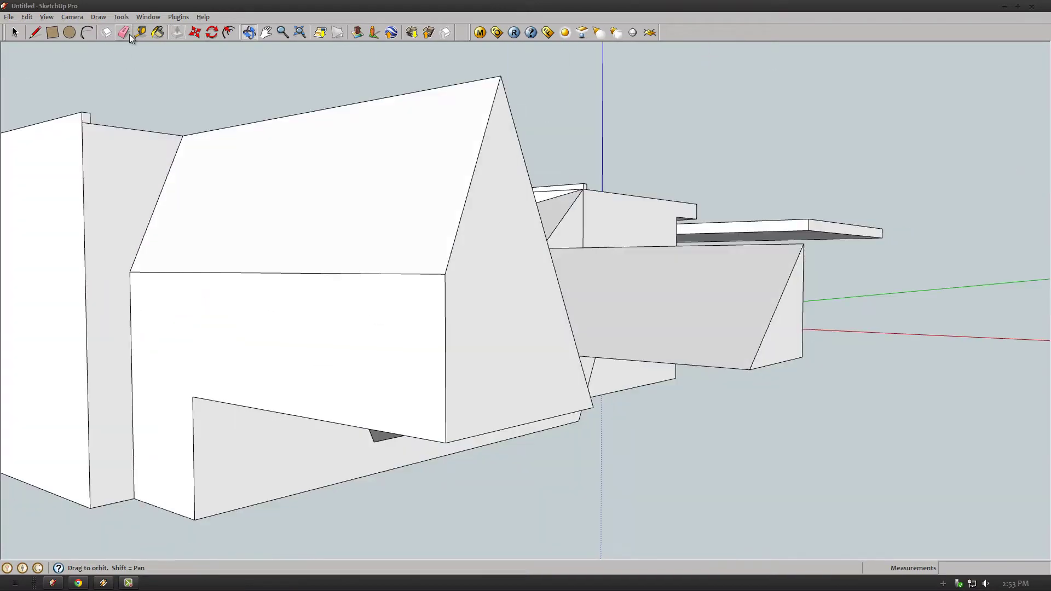
Start a line on the upper wall for the slots, then cancel it
{"action": "key", "text": "l"}
{"action": "mouse_move", "coordinate": [78, 251]}
{"action": "middle_mouse_down"}
{"action": "mouse_move", "coordinate": [99, 295]}
{"action": "mouse_move", "coordinate": [249, 208]}
{"action": "middle_mouse_up"}
{"action": "left_click", "coordinate": [249, 209]}
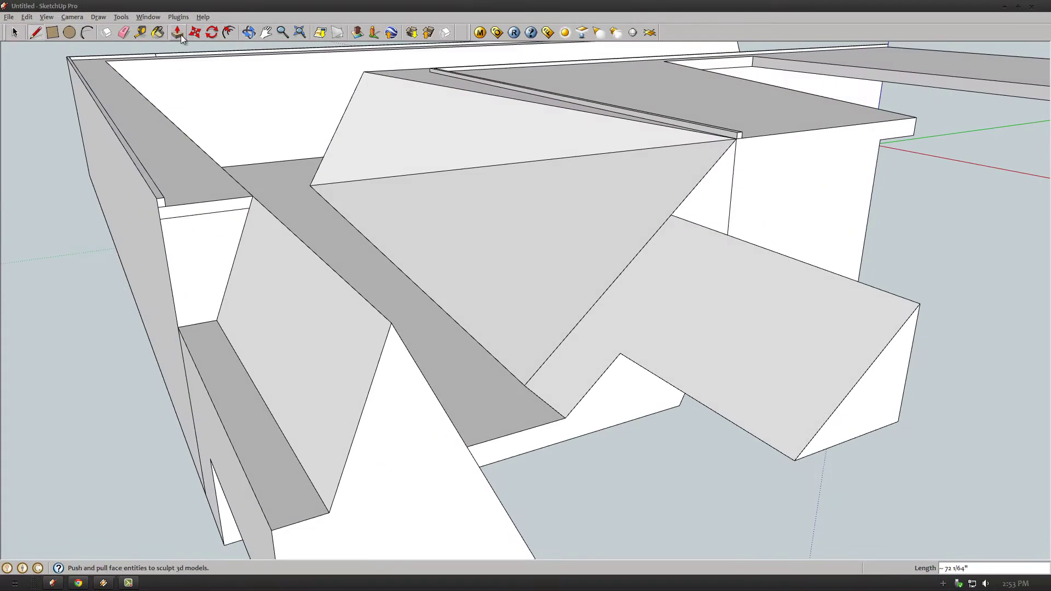
{"action": "mouse_move", "coordinate": [252, 347]}
{"action": "middle_mouse_down"}
{"action": "mouse_move", "coordinate": [241, 293]}
{"action": "mouse_move", "coordinate": [55, 33]}
{"action": "middle_mouse_up"}
{"action": "key", "text": "Escape"}
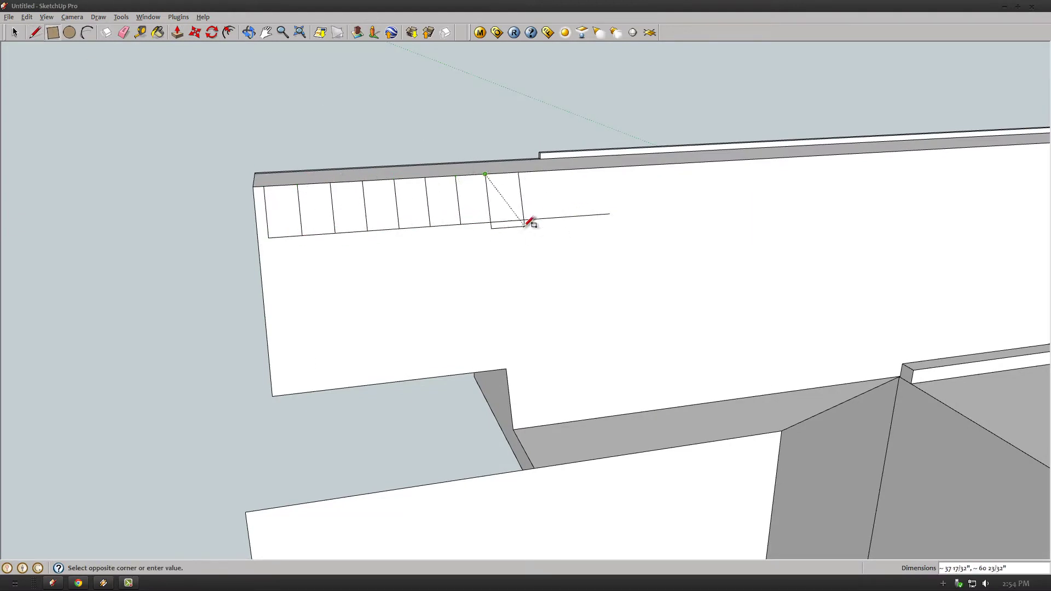
Extrude the five wall-top strips into raised blocks
{"action": "middle_click_drag", "start_coordinate": [256, 45], "coordinate": [199, 34]}
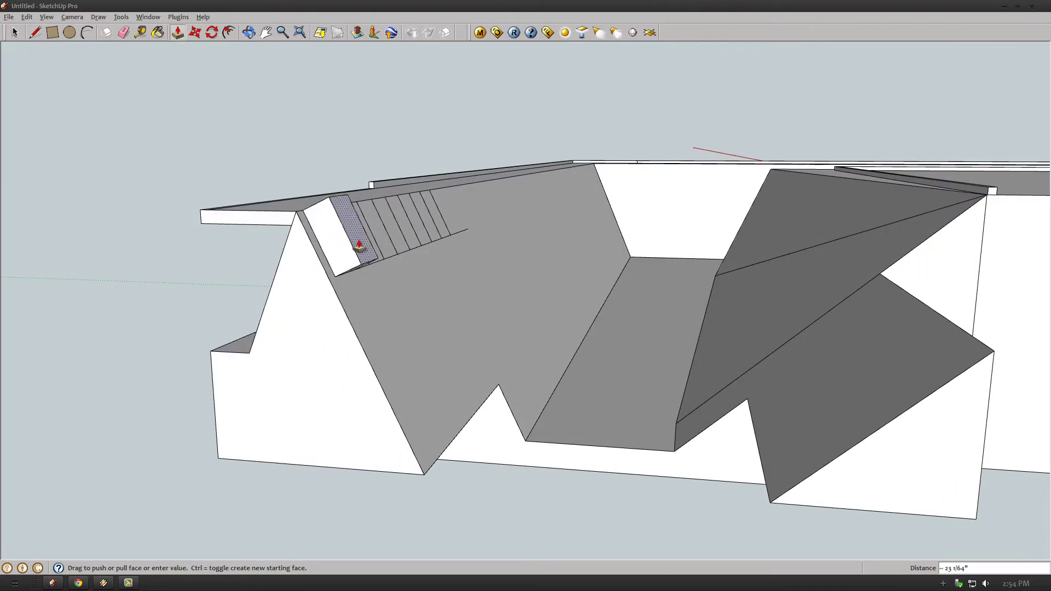
{"action": "left_click", "coordinate": [364, 213]}
{"action": "middle_click_drag", "start_coordinate": [364, 214], "coordinate": [279, 240]}
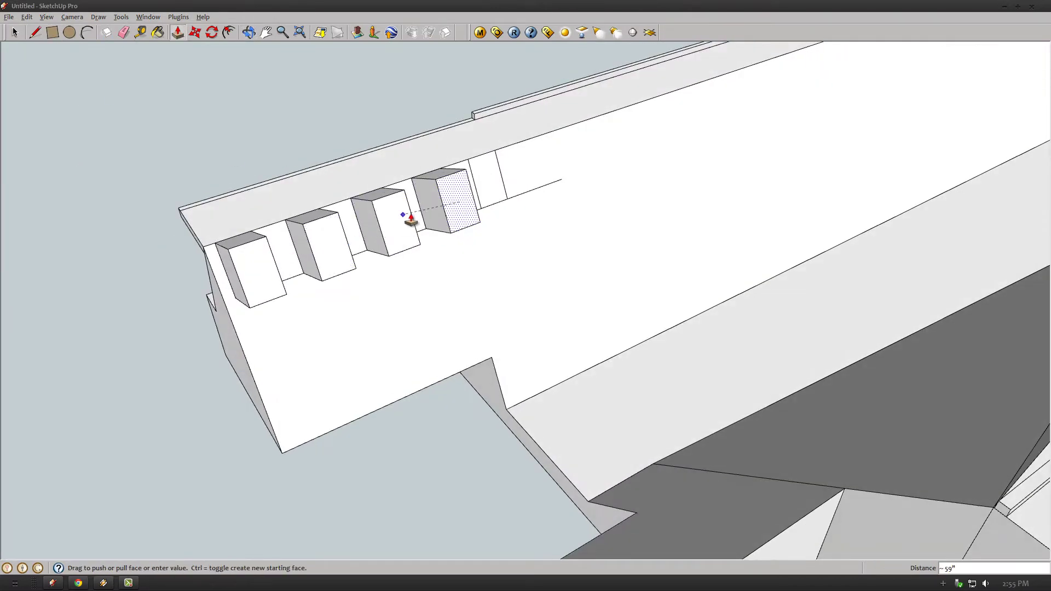
{"action": "left_click", "coordinate": [411, 219]}
{"action": "mouse_move", "coordinate": [411, 219]}
{"action": "middle_mouse_down"}
{"action": "mouse_move", "coordinate": [437, 206]}
{"action": "mouse_move", "coordinate": [263, 173]}
{"action": "middle_mouse_up"}
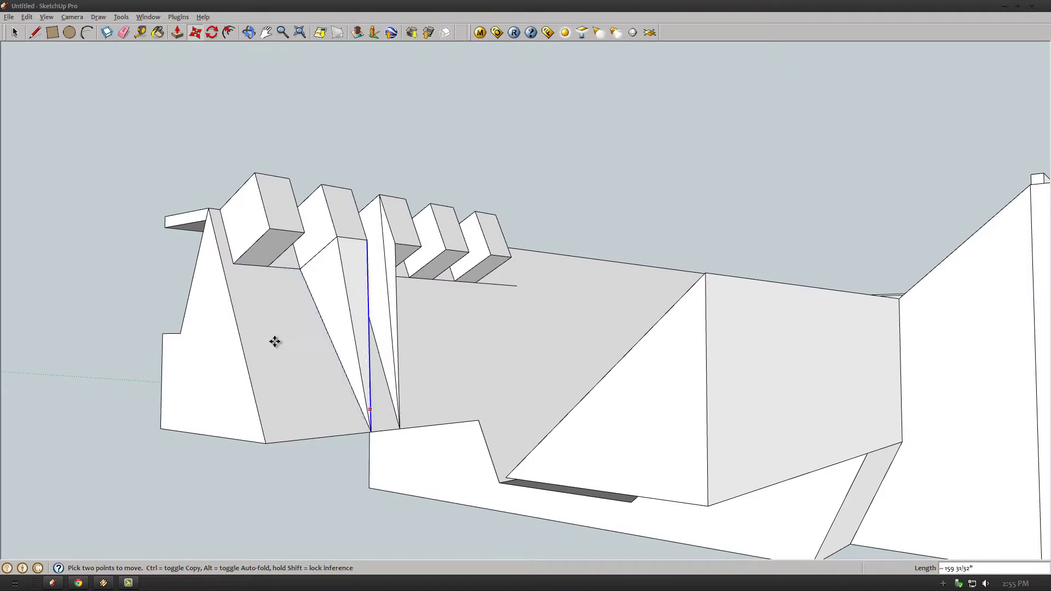
Try stretching the blocks into wedges down the slope, undo it, and review the fins
{"action": "left_click", "coordinate": [328, 435]}
{"action": "middle_click_drag", "start_coordinate": [329, 434], "coordinate": [104, 290]}
{"action": "key", "text": "ctrl+z"}
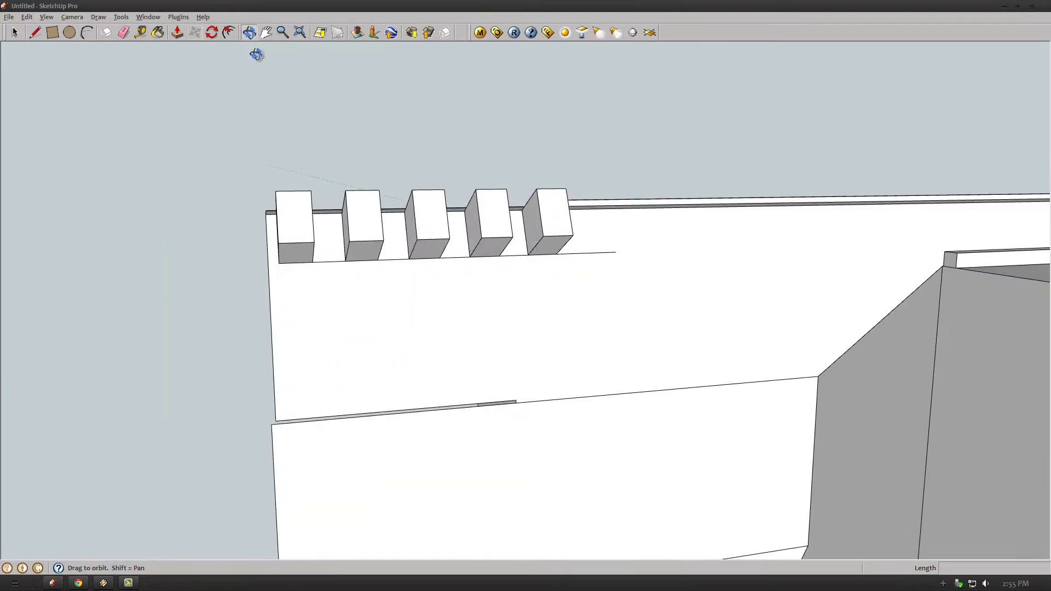
{"action": "middle_click_drag", "start_coordinate": [258, 52], "coordinate": [335, 259]}
{"action": "left_click", "coordinate": [335, 258]}
{"action": "key", "text": "Escape"}
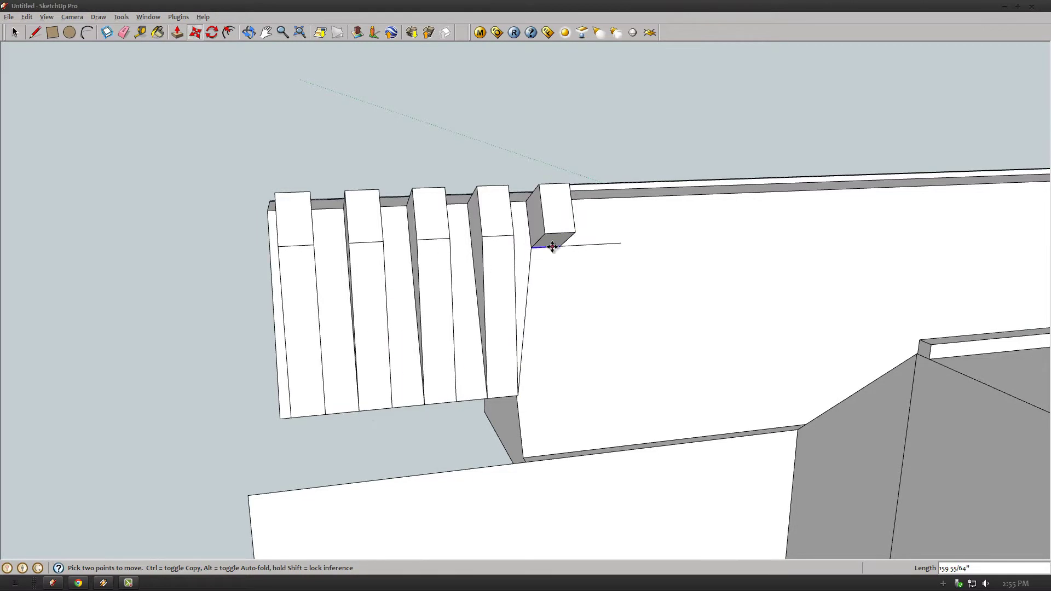
{"action": "mouse_move", "coordinate": [288, 220]}
{"action": "middle_mouse_down"}
{"action": "mouse_move", "coordinate": [596, 338]}
{"action": "mouse_move", "coordinate": [618, 221]}
{"action": "mouse_move", "coordinate": [380, 173]}
{"action": "middle_mouse_up"}
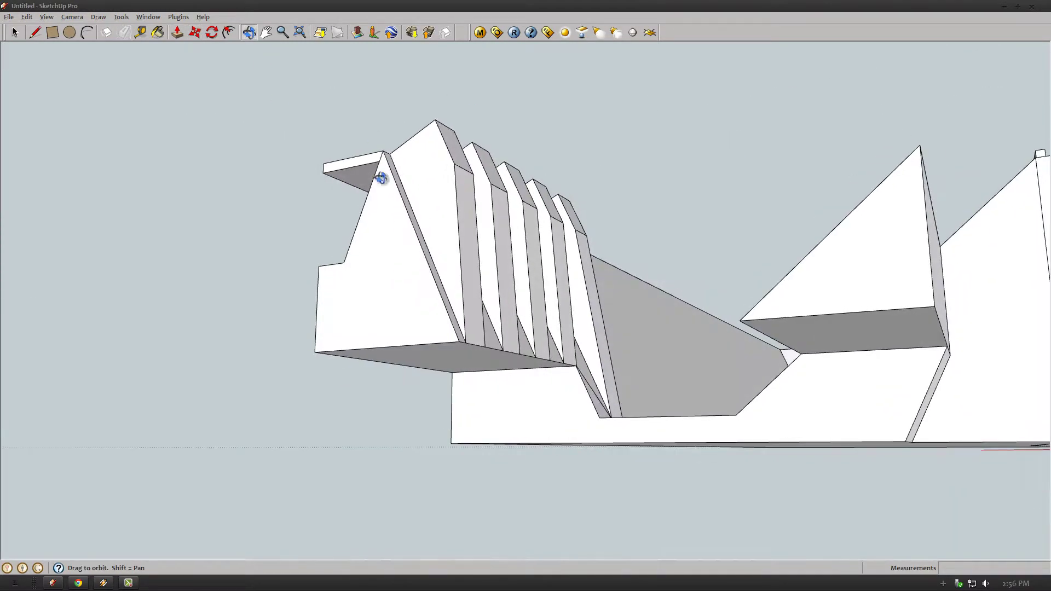
Dismiss the access denied error and orbit to the base under the walls
{"action": "key", "text": "l"}
{"action": "left_click", "coordinate": [574, 318]}
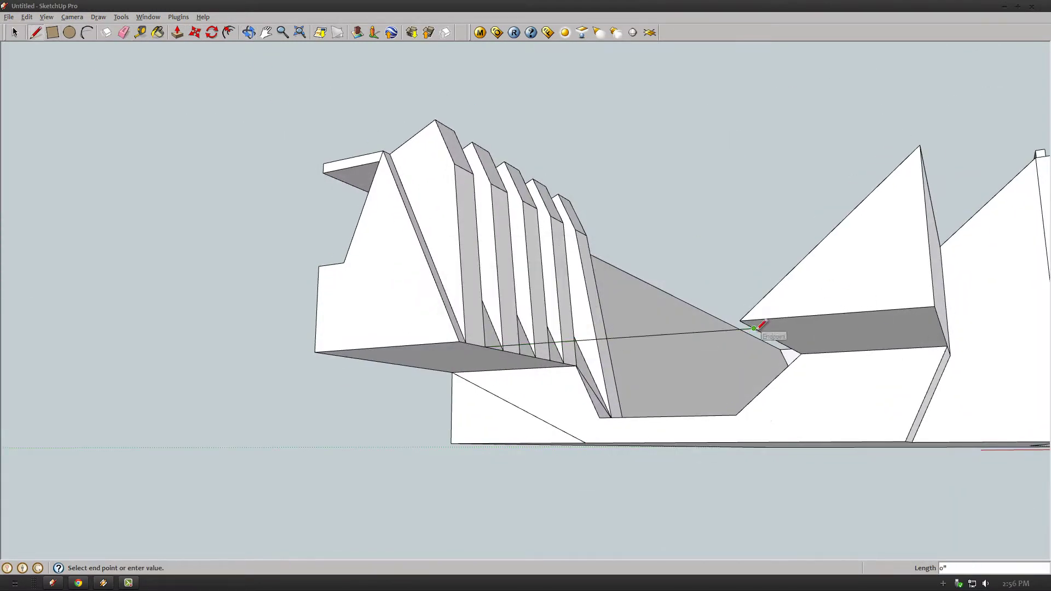
{"action": "middle_click_drag", "start_coordinate": [212, 66], "coordinate": [840, 352]}
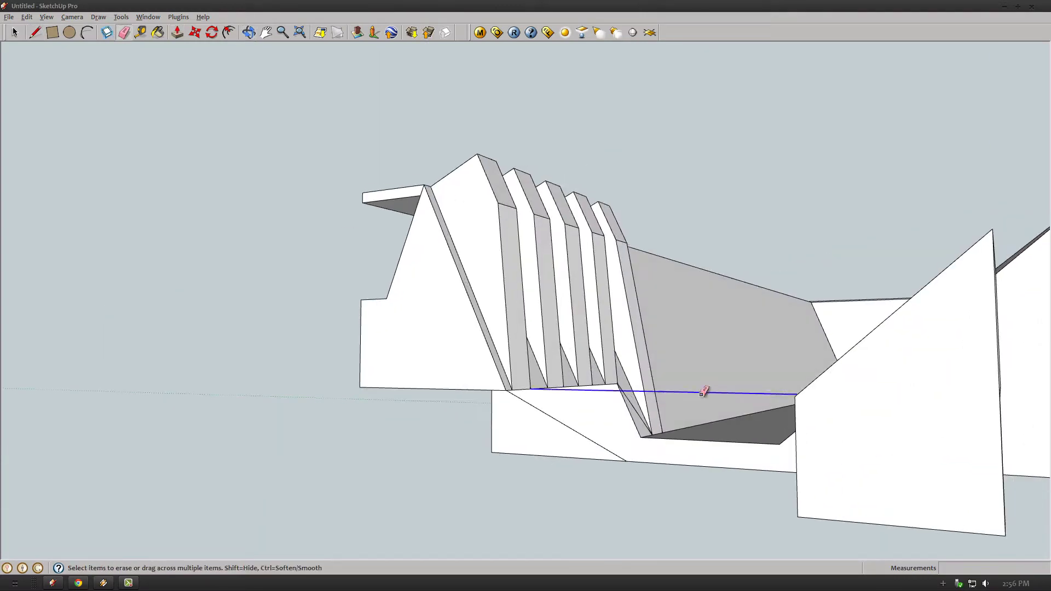
{"action": "mouse_move", "coordinate": [705, 392]}
{"action": "middle_mouse_down"}
{"action": "mouse_move", "coordinate": [520, 287]}
{"action": "mouse_move", "coordinate": [603, 416]}
{"action": "middle_mouse_up"}
Outline a face at the wall base and pull it out into a thick slab
{"action": "left_click", "coordinate": [608, 420]}
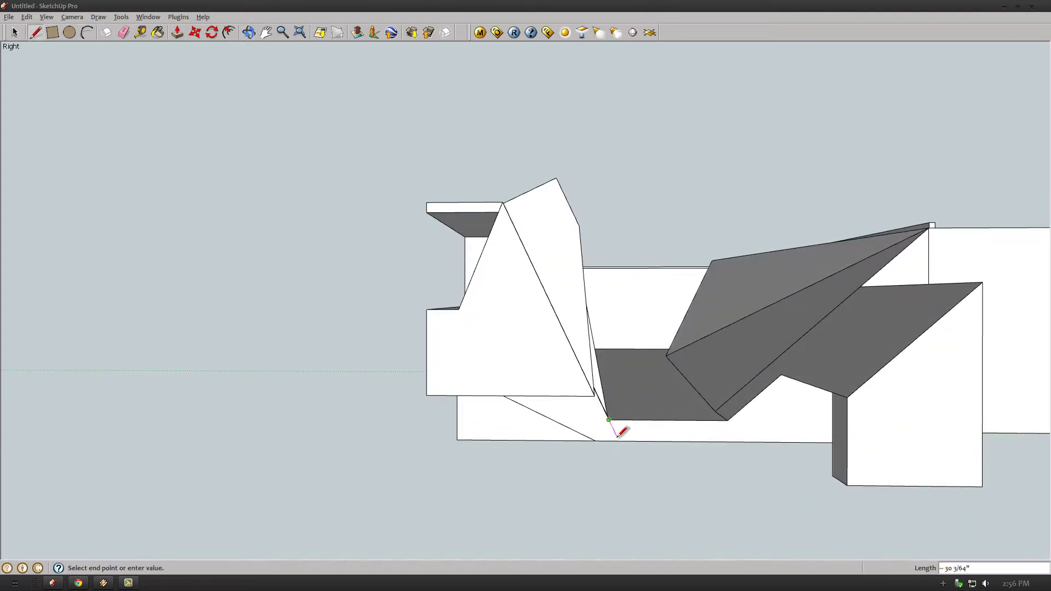
{"action": "key", "text": "p"}
{"action": "left_click_drag", "start_coordinate": [616, 432], "coordinate": [616, 461]}
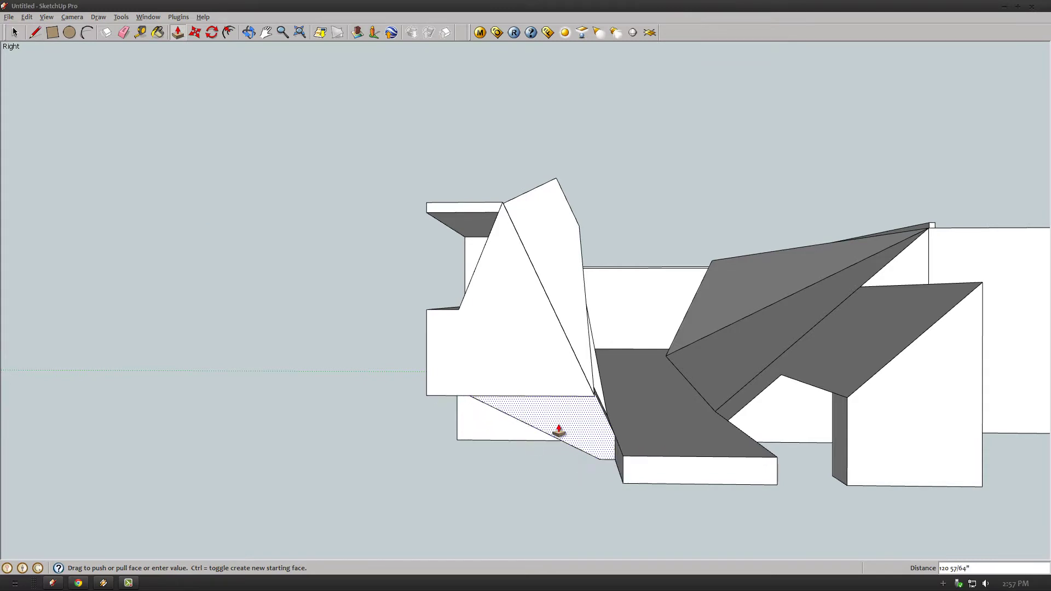
{"action": "mouse_move", "coordinate": [561, 438]}
{"action": "middle_mouse_down"}
{"action": "mouse_move", "coordinate": [370, 169]}
{"action": "mouse_move", "coordinate": [293, 375]}
{"action": "mouse_move", "coordinate": [427, 358]}
{"action": "mouse_move", "coordinate": [475, 428]}
{"action": "mouse_move", "coordinate": [671, 328]}
{"action": "mouse_move", "coordinate": [380, 400]}
{"action": "mouse_move", "coordinate": [571, 450]}
{"action": "middle_mouse_up"}
Move the slab's front face further out
{"action": "key", "text": "m"}
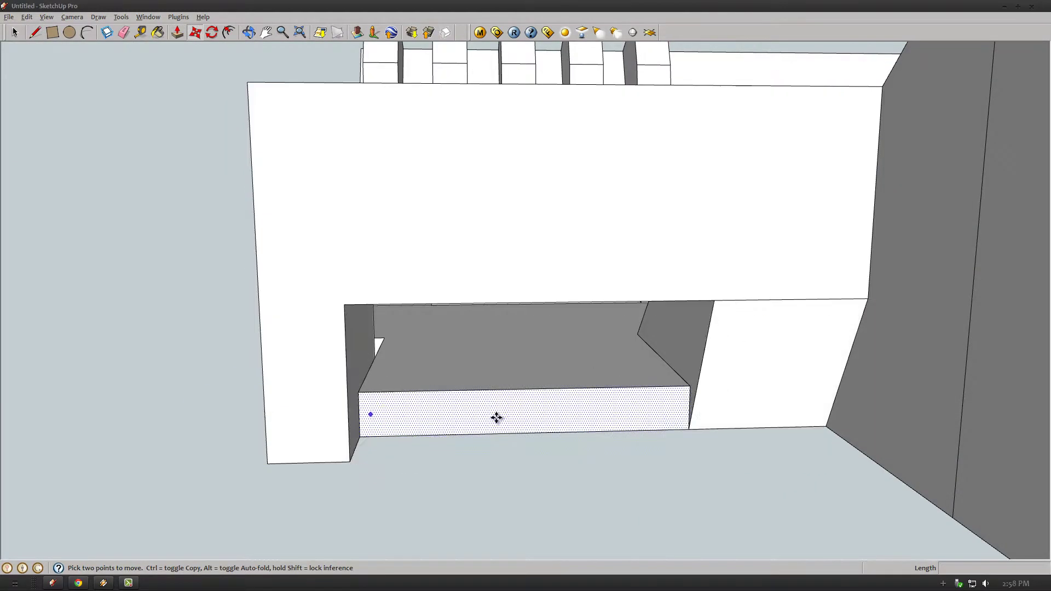
{"action": "mouse_move", "coordinate": [362, 462]}
{"action": "middle_mouse_down"}
{"action": "mouse_move", "coordinate": [925, 352]}
{"action": "mouse_move", "coordinate": [811, 291]}
{"action": "mouse_move", "coordinate": [413, 254]}
{"action": "middle_mouse_up"}
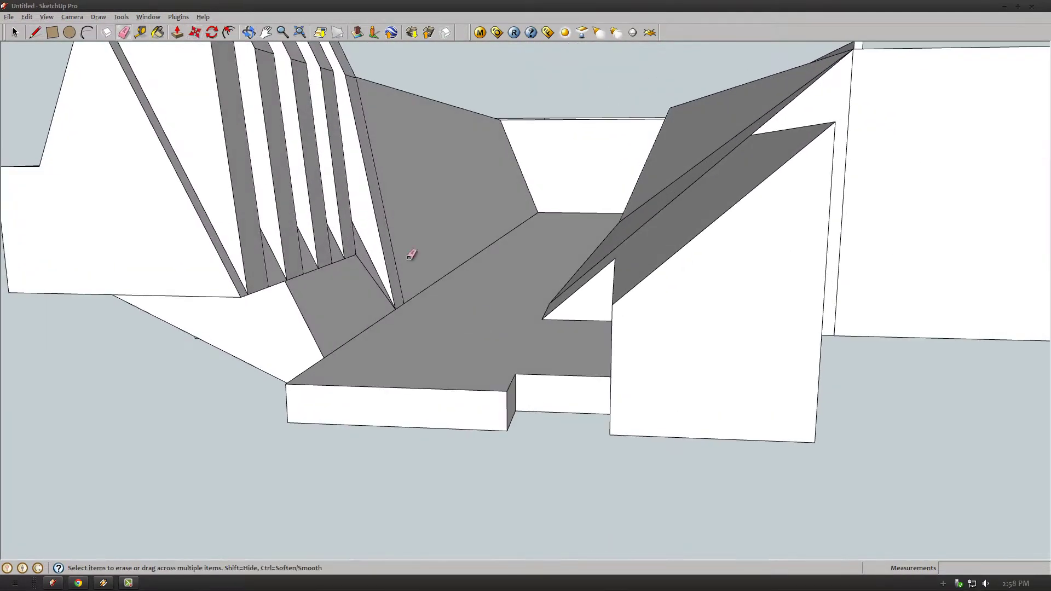
{"action": "left_click", "coordinate": [597, 392]}
{"action": "middle_click_drag", "start_coordinate": [597, 392], "coordinate": [685, 376]}
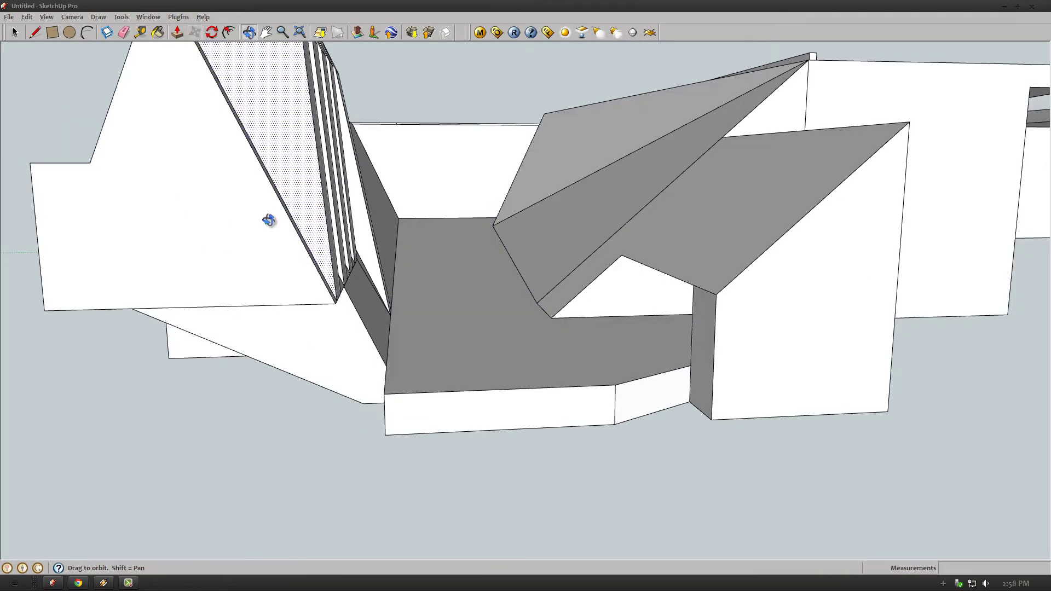
{"action": "scroll", "coordinate": [270, 218], "scroll_direction": "up", "scroll_amount": 3}
Redraw the slab's front corner with new lines and erase its old edges
{"action": "key", "text": "l"}
{"action": "left_click", "coordinate": [414, 392]}
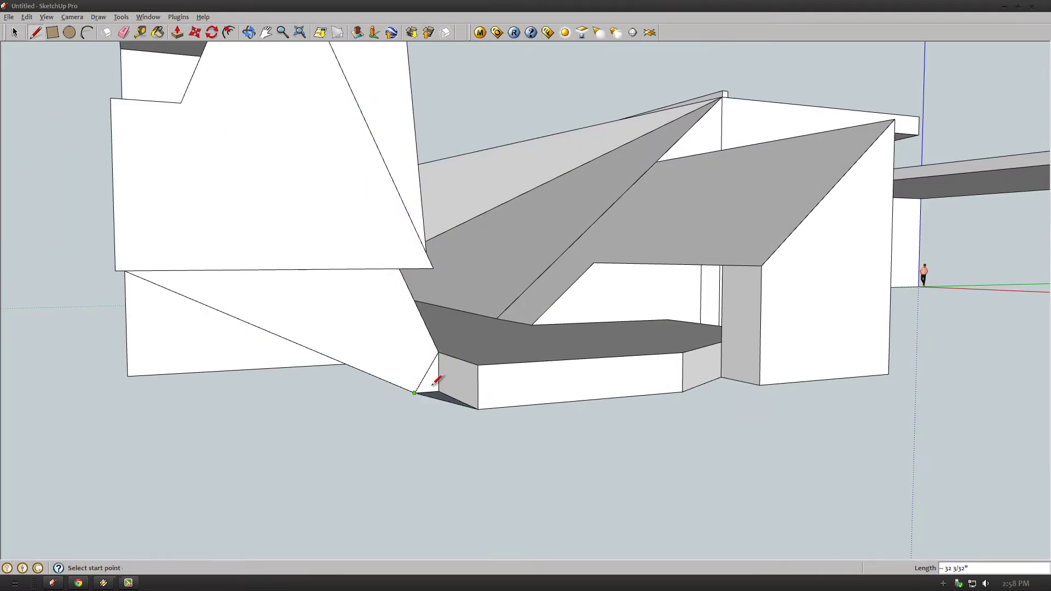
{"action": "mouse_move", "coordinate": [438, 379]}
{"action": "middle_mouse_down"}
{"action": "mouse_move", "coordinate": [453, 228]}
{"action": "mouse_move", "coordinate": [463, 263]}
{"action": "mouse_move", "coordinate": [249, 336]}
{"action": "mouse_move", "coordinate": [361, 404]}
{"action": "mouse_move", "coordinate": [434, 416]}
{"action": "mouse_move", "coordinate": [124, 327]}
{"action": "middle_mouse_up"}
{"action": "key", "text": "m"}
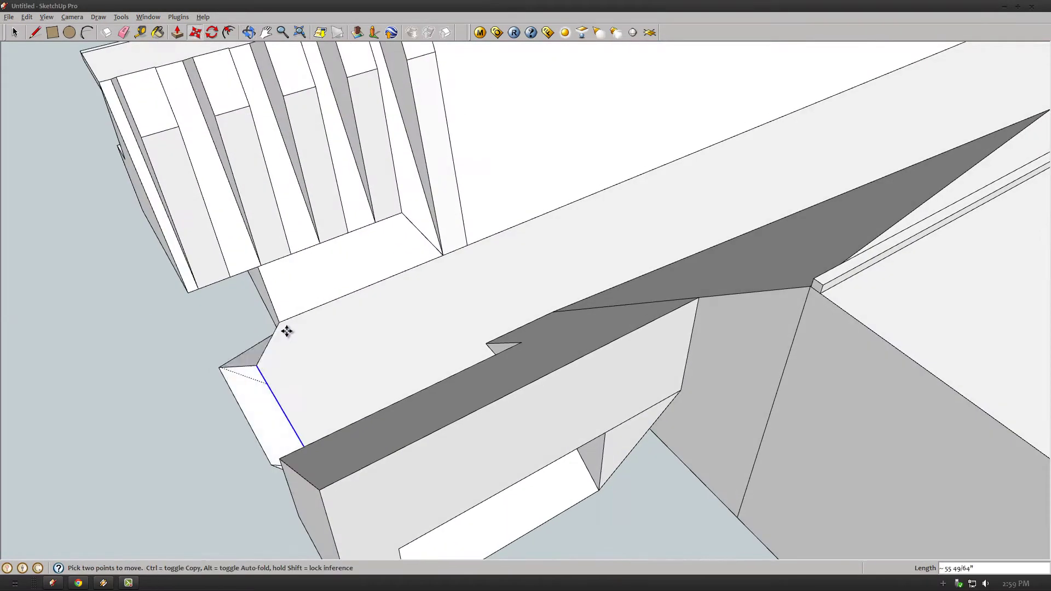
{"action": "mouse_move", "coordinate": [458, 234]}
{"action": "middle_mouse_down"}
{"action": "mouse_move", "coordinate": [549, 274]}
{"action": "mouse_move", "coordinate": [675, 76]}
{"action": "middle_mouse_up"}
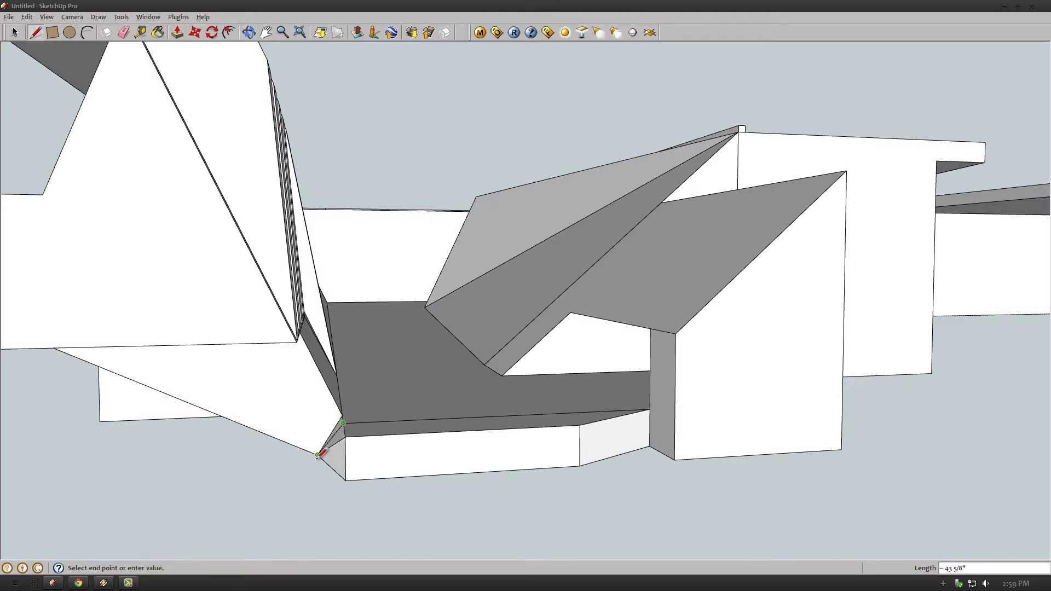
{"action": "left_click_drag", "start_coordinate": [338, 438], "coordinate": [356, 437]}
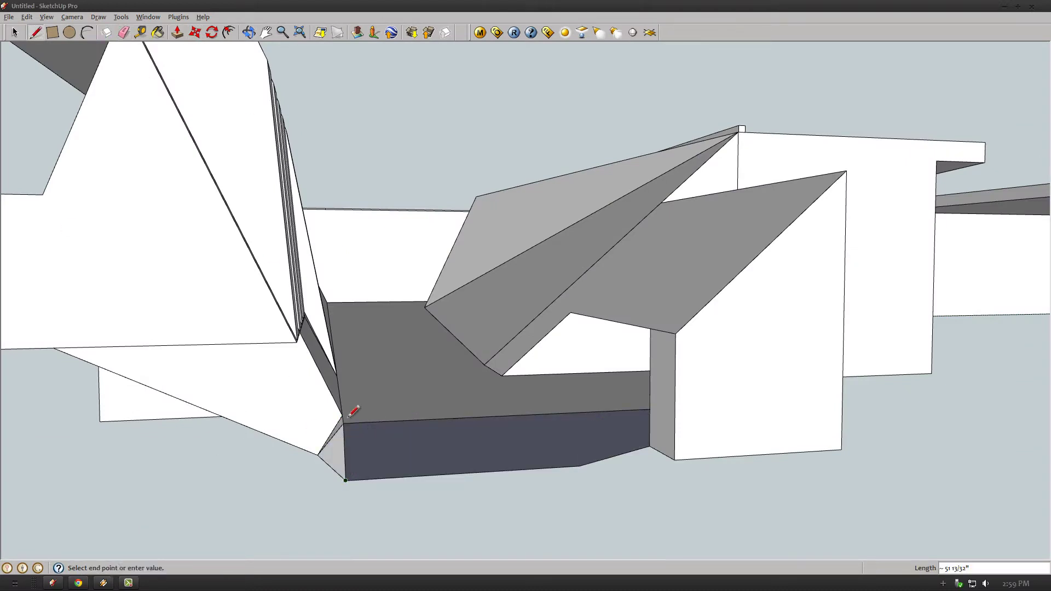
Close the slab's new front face and inset a border inside the pointed end wall
{"action": "left_click", "coordinate": [580, 466]}
{"action": "mouse_move", "coordinate": [235, 242]}
{"action": "middle_mouse_down"}
{"action": "mouse_move", "coordinate": [535, 232]}
{"action": "mouse_move", "coordinate": [634, 279]}
{"action": "middle_mouse_up"}
{"action": "key", "text": "p"}
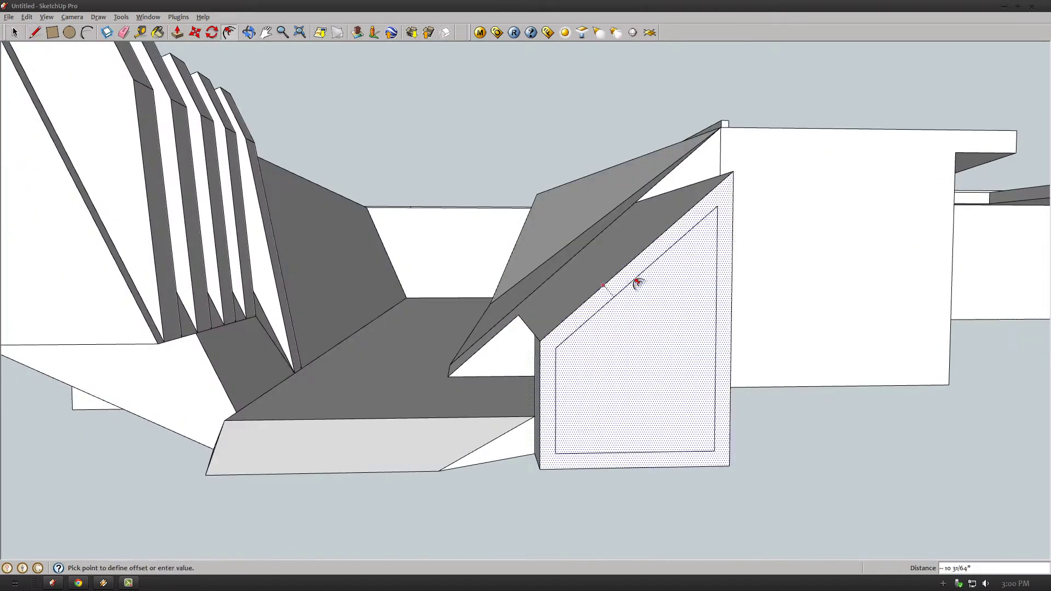
{"action": "left_click_drag", "start_coordinate": [633, 279], "coordinate": [592, 349]}
{"action": "left_click", "coordinate": [592, 349]}
Push the inset face inward and outline an inner triangle on it
{"action": "key", "text": "f"}
{"action": "left_click", "coordinate": [605, 378]}
{"action": "key", "text": "l"}
{"action": "left_click", "coordinate": [604, 369]}
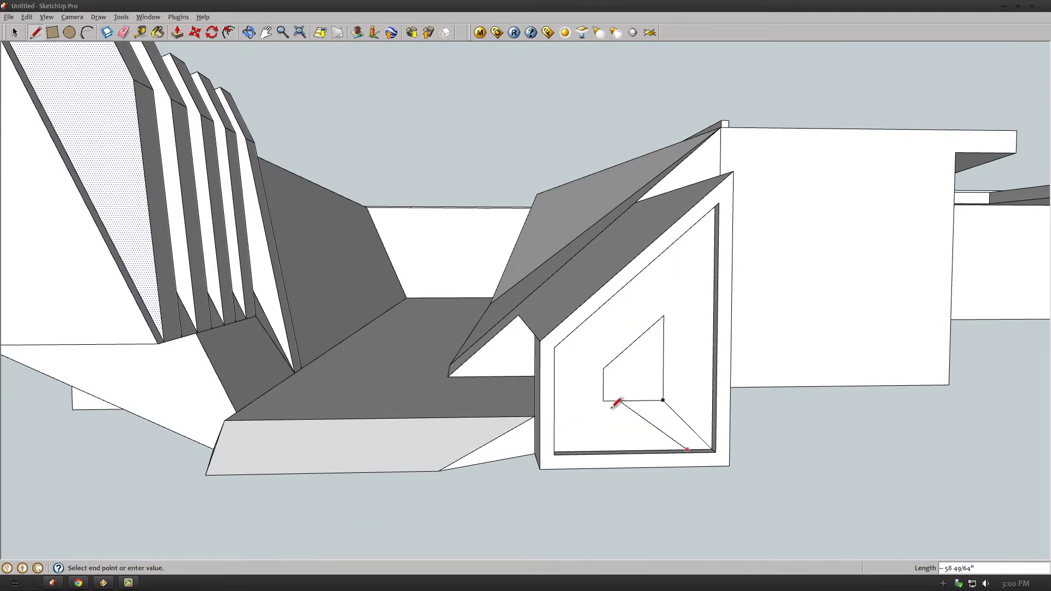
{"action": "key", "text": "p"}
{"action": "left_click", "coordinate": [644, 370]}
Push the inner triangle deeper and offset a border inside the recess
{"action": "left_click", "coordinate": [715, 363]}
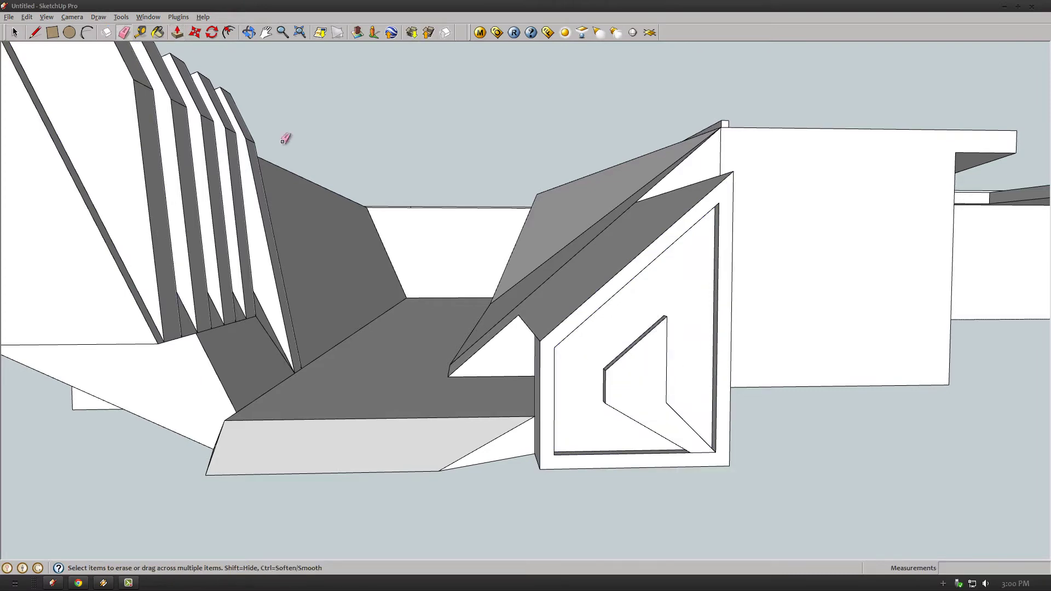
{"action": "key", "text": "f"}
{"action": "left_click", "coordinate": [730, 376]}
{"action": "left_click", "coordinate": [725, 461]}
{"action": "key", "text": "p"}
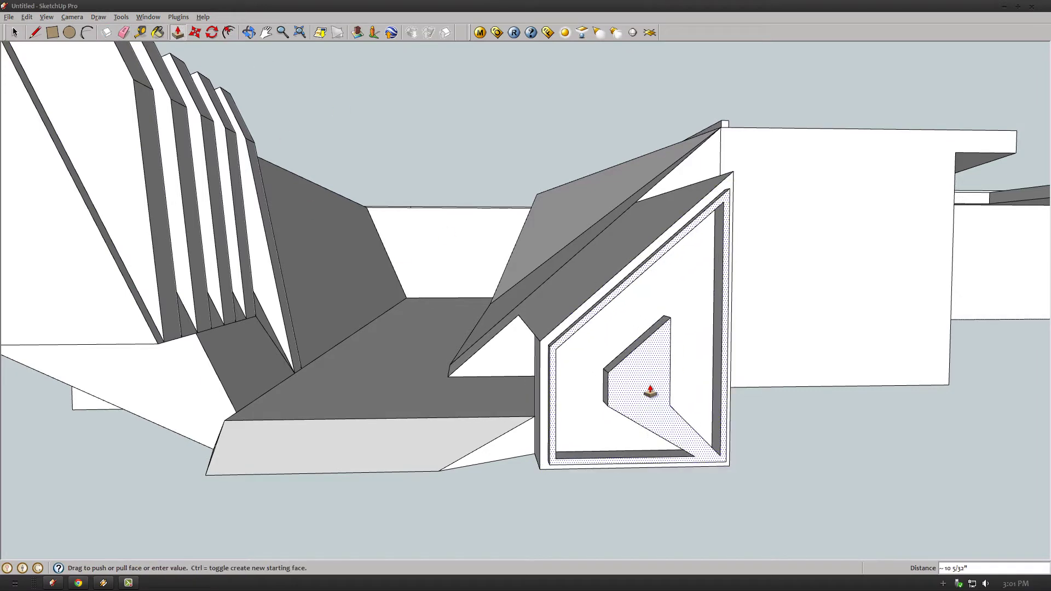
{"action": "middle_click_drag", "start_coordinate": [638, 387], "coordinate": [126, 184]}
{"action": "scroll", "coordinate": [225, 219], "scroll_direction": "up", "scroll_amount": 3}
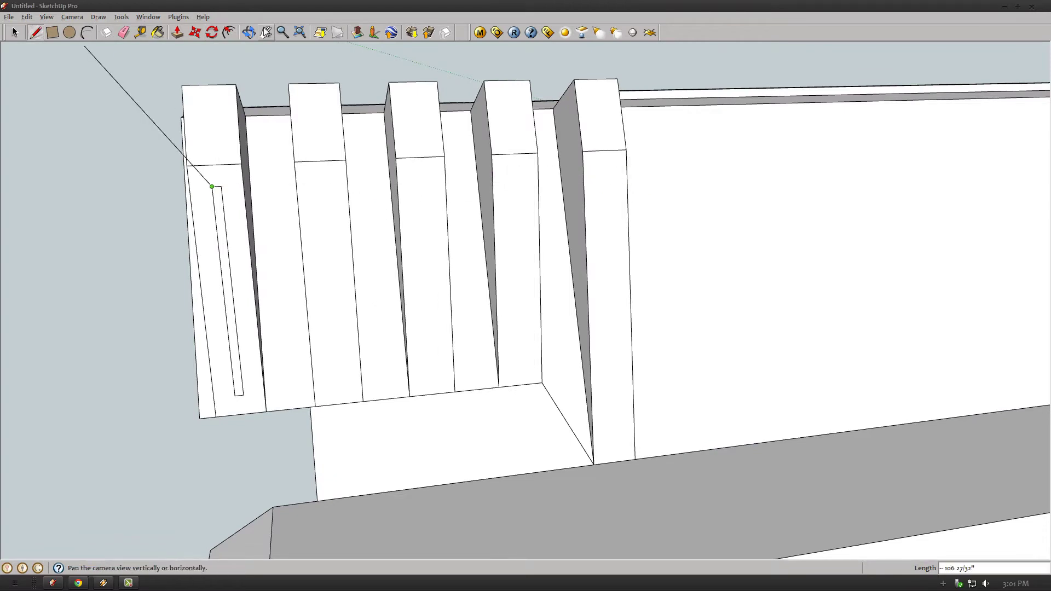
Draw a line across the fins to split them partway up
{"action": "left_click", "coordinate": [223, 233]}
{"action": "mouse_move", "coordinate": [223, 233]}
{"action": "middle_mouse_down"}
{"action": "mouse_move", "coordinate": [469, 131]}
{"action": "mouse_move", "coordinate": [38, 48]}
{"action": "middle_mouse_up"}
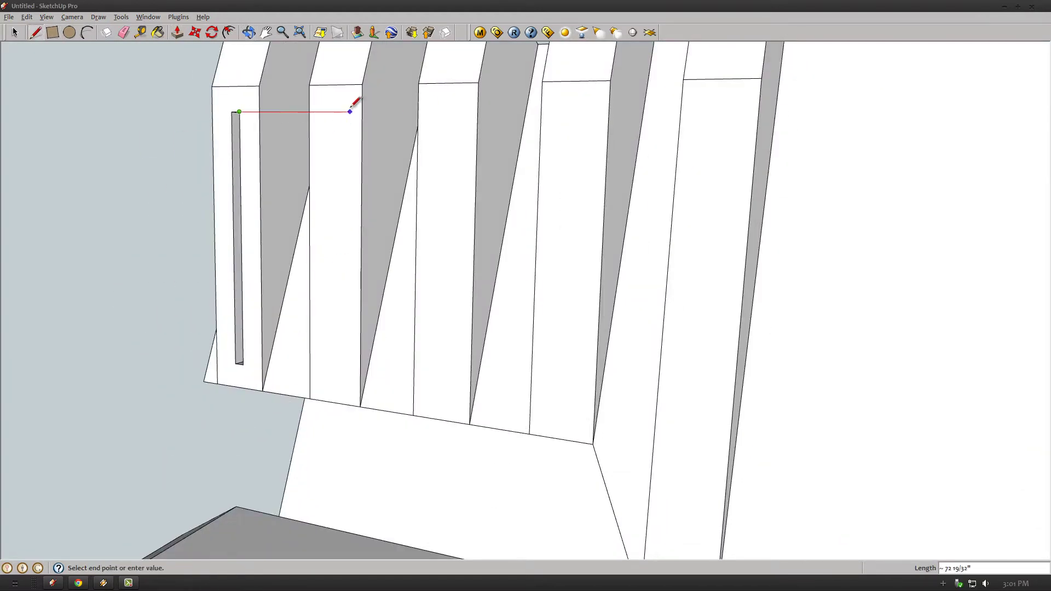
{"action": "left_click", "coordinate": [609, 112]}
{"action": "key", "text": "f"}
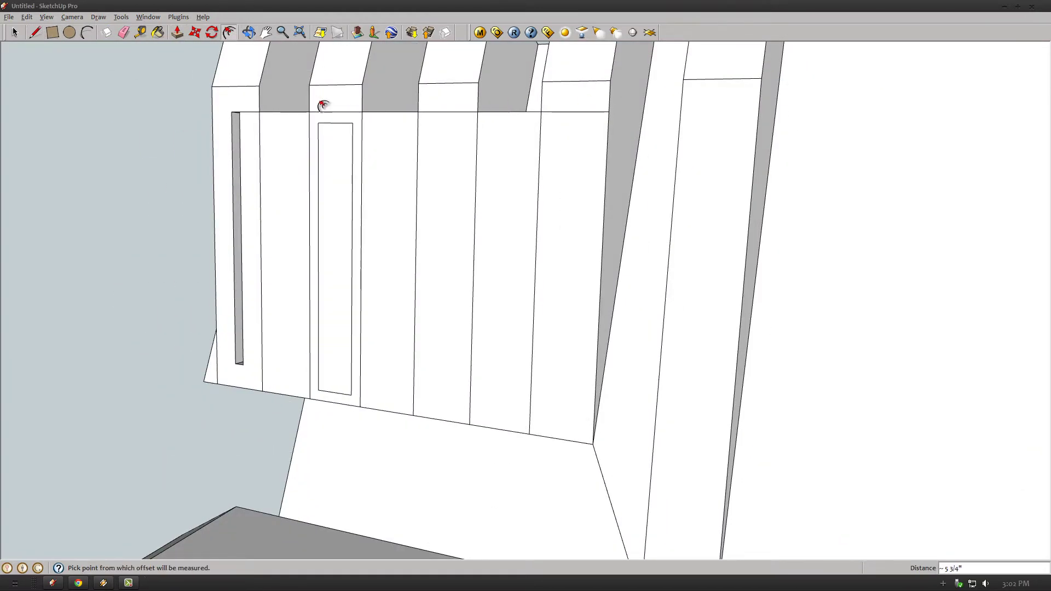
{"action": "key", "text": "ctrl+z"}
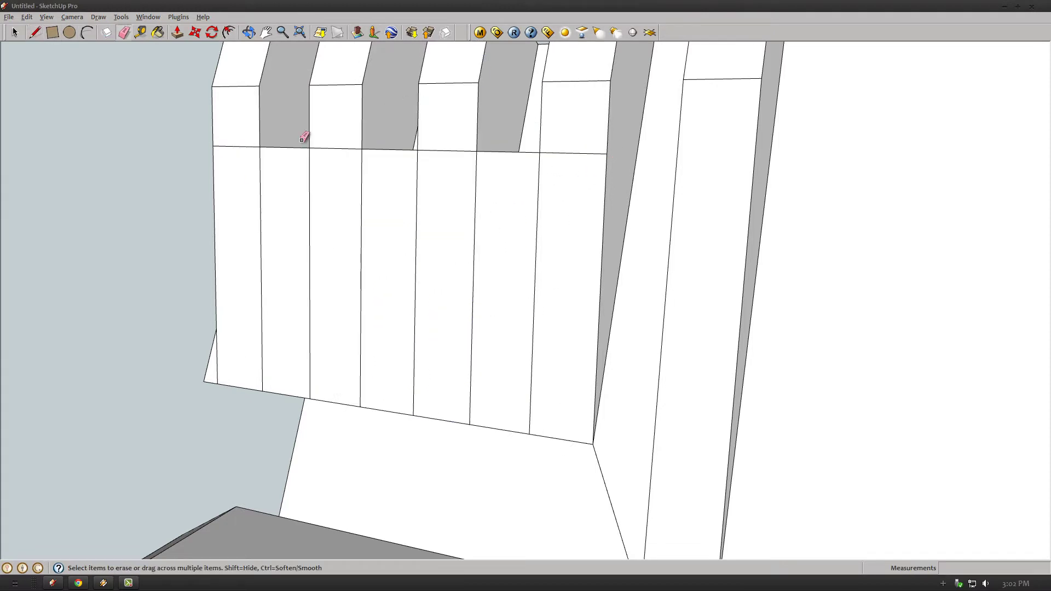
Shift the first and second fins' top edges to fold their upper sections
{"action": "key", "text": "m"}
{"action": "left_click", "coordinate": [235, 146]}
{"action": "left_click", "coordinate": [274, 150]}
{"action": "left_click", "coordinate": [335, 146]}
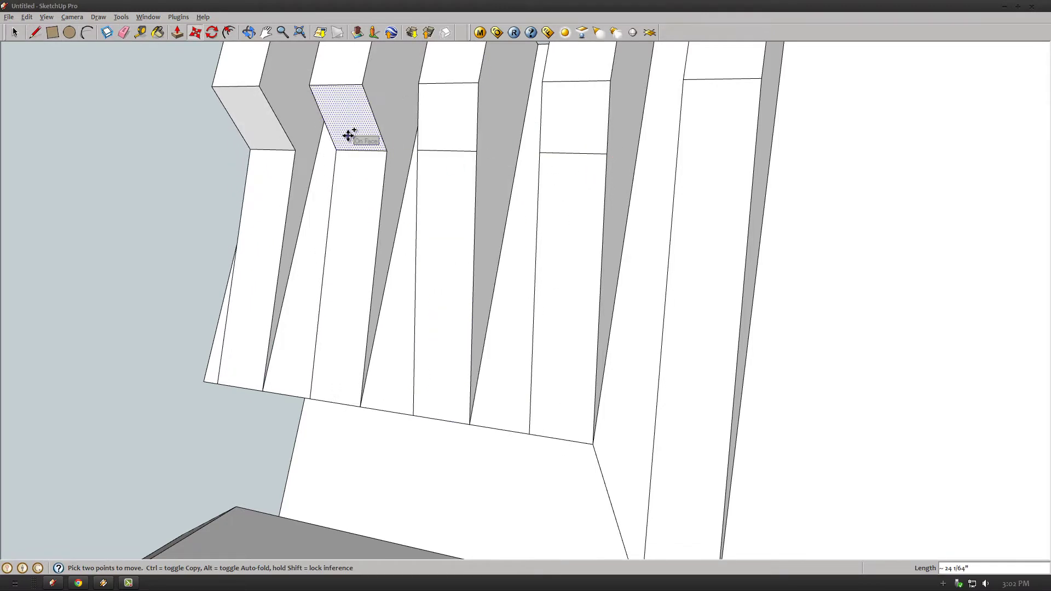
{"action": "left_click", "coordinate": [345, 148]}
Draw another splitting line across the fins and shift the third fin's top edge
{"action": "key", "text": "l"}
{"action": "left_click", "coordinate": [295, 150]}
{"action": "left_click", "coordinate": [848, 163]}
{"action": "key", "text": "m"}
{"action": "left_click", "coordinate": [345, 147]}
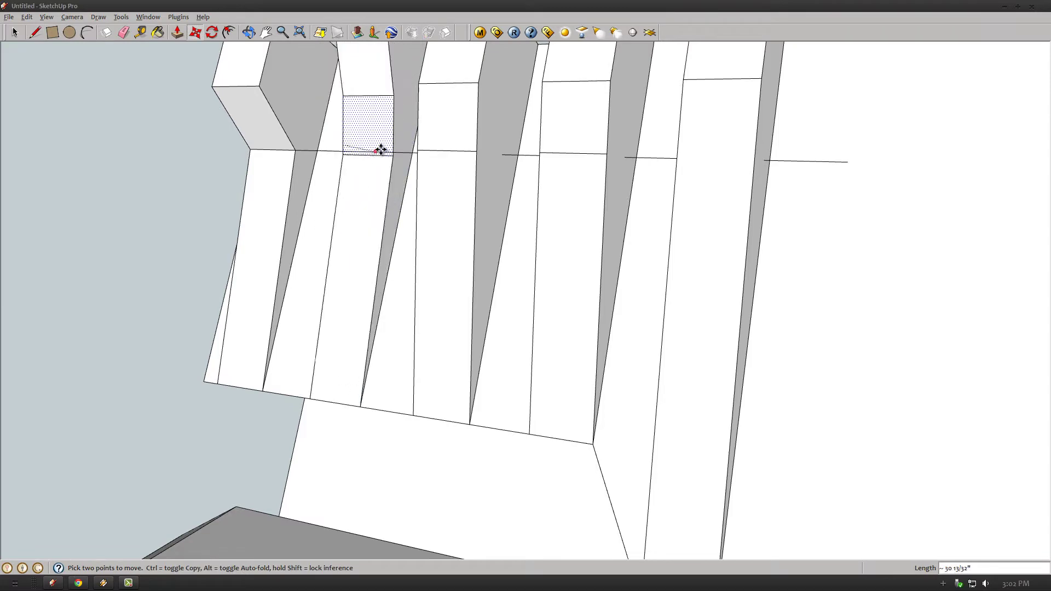
{"action": "left_click", "coordinate": [380, 150]}
Shift the fourth to sixth fins' top edges outward into stepped profiles
{"action": "left_click", "coordinate": [449, 152]}
{"action": "left_click", "coordinate": [469, 192]}
{"action": "left_click", "coordinate": [575, 153]}
{"action": "left_click", "coordinate": [652, 158]}
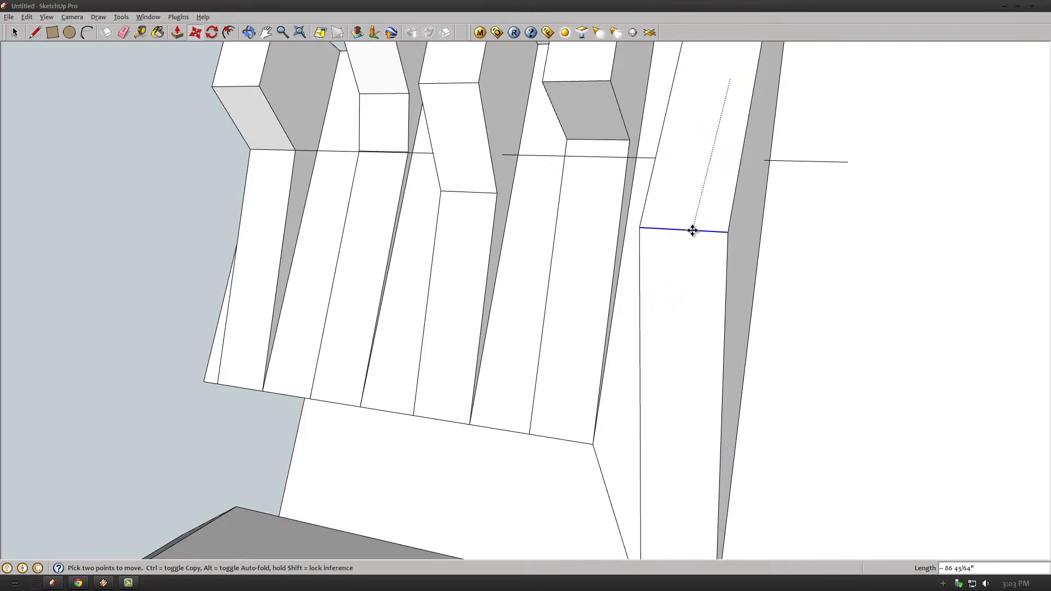
{"action": "left_click", "coordinate": [693, 230]}
{"action": "scroll", "coordinate": [430, 157], "scroll_direction": "up", "scroll_amount": 5}
{"action": "scroll", "coordinate": [366, 188], "scroll_direction": "down", "scroll_amount": 5}
{"action": "scroll", "coordinate": [364, 193], "scroll_direction": "up", "scroll_amount": 3}
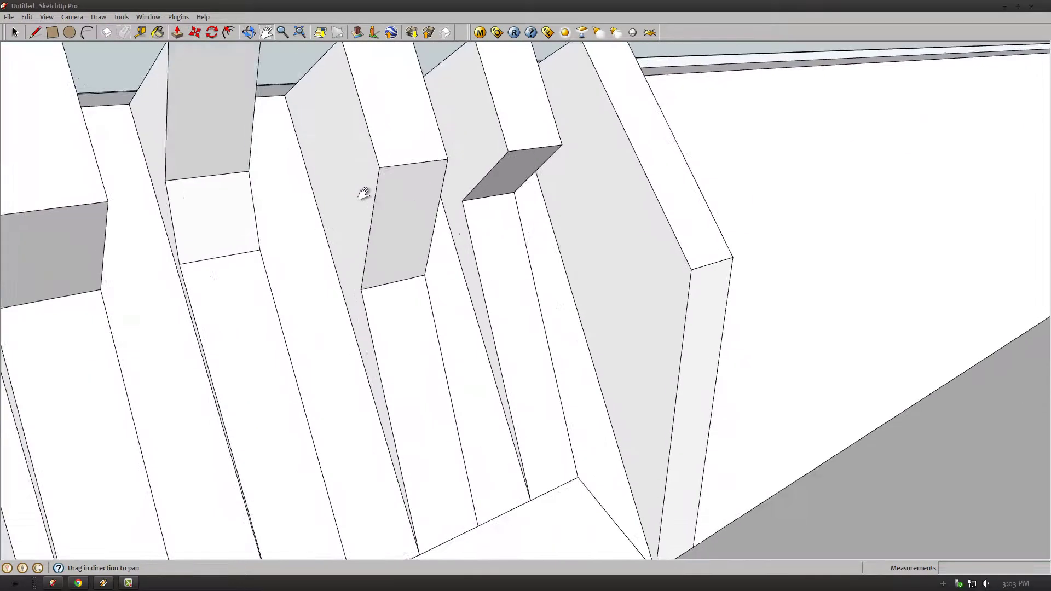
{"action": "scroll", "coordinate": [365, 194], "scroll_direction": "down", "scroll_amount": 5}
Offset the white end face and extrude the inner outline outward into a block
{"action": "middle_click_drag", "start_coordinate": [274, 98], "coordinate": [314, 118]}
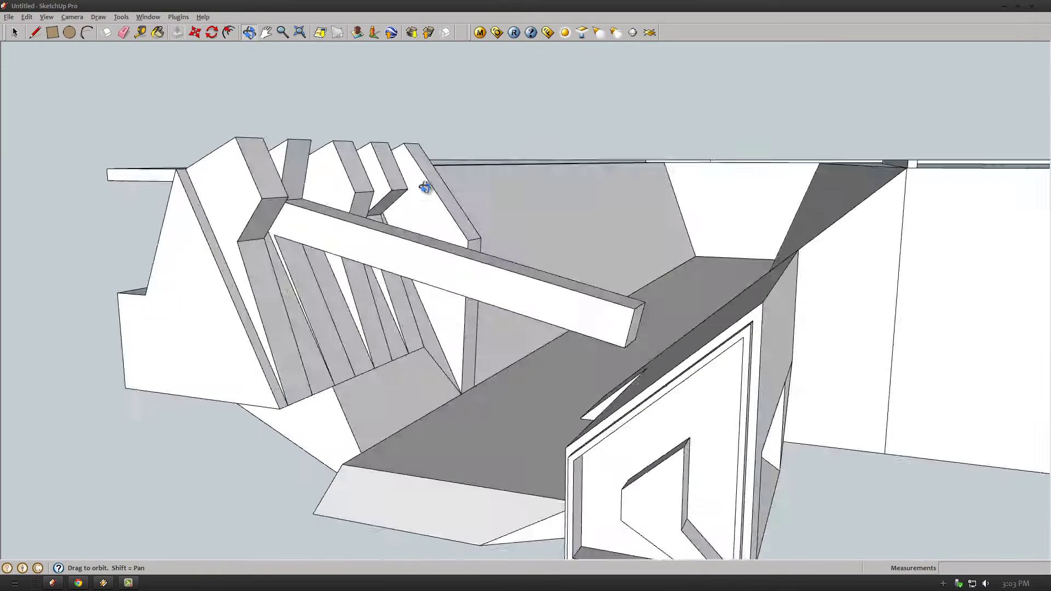
{"action": "left_click", "coordinate": [662, 349]}
{"action": "scroll", "coordinate": [665, 351], "scroll_direction": "up", "scroll_amount": 2}
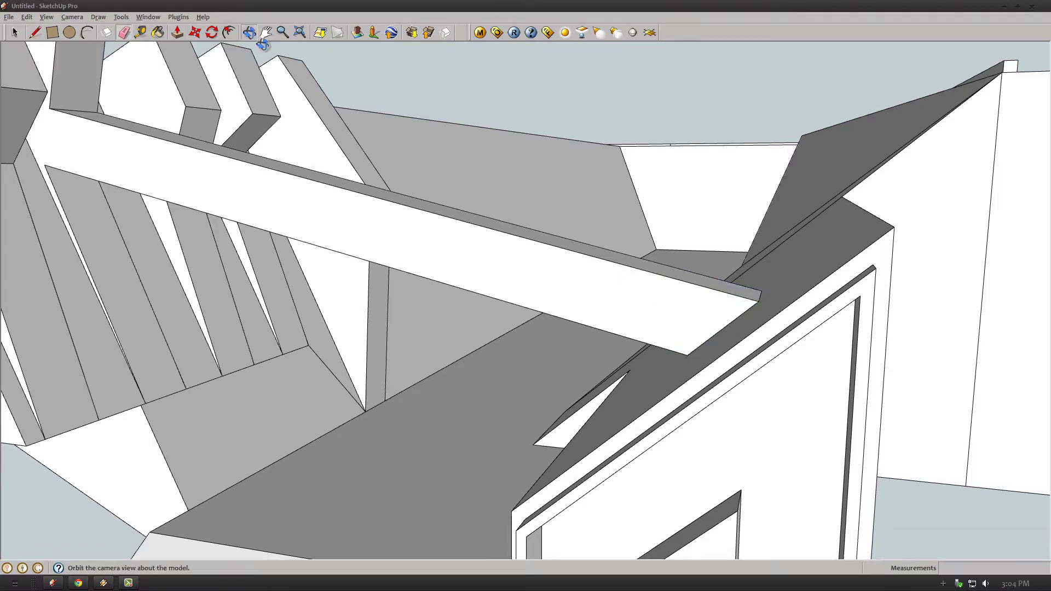
{"action": "mouse_move", "coordinate": [263, 45]}
{"action": "middle_mouse_down"}
{"action": "mouse_move", "coordinate": [274, 66]}
{"action": "mouse_move", "coordinate": [247, 34]}
{"action": "mouse_move", "coordinate": [412, 131]}
{"action": "middle_mouse_up"}
{"action": "key", "text": "f"}
{"action": "left_click_drag", "start_coordinate": [469, 199], "coordinate": [458, 207]}
{"action": "key", "text": "p"}
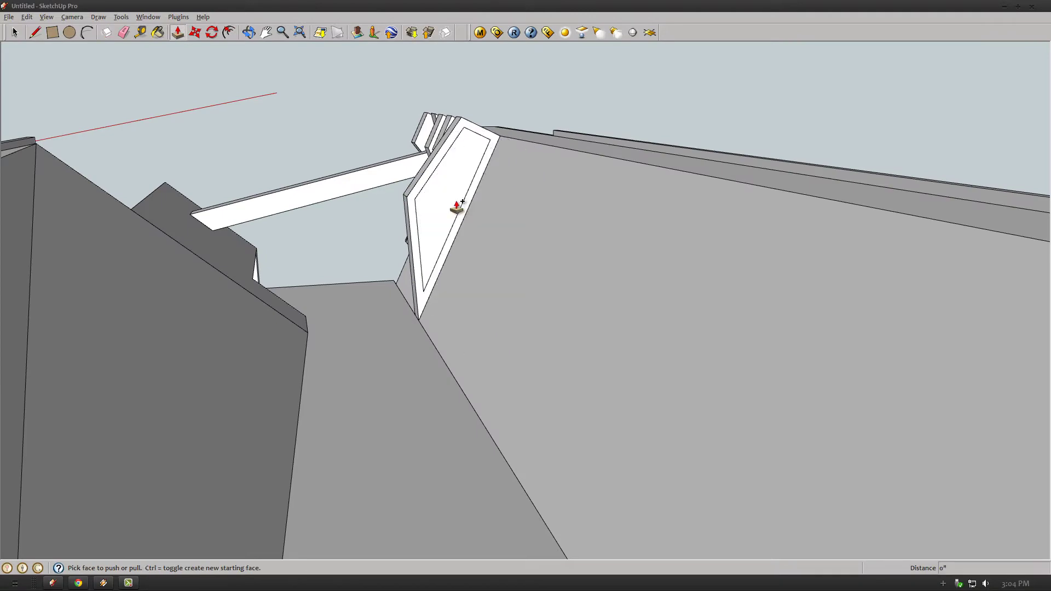
{"action": "left_click", "coordinate": [487, 214]}
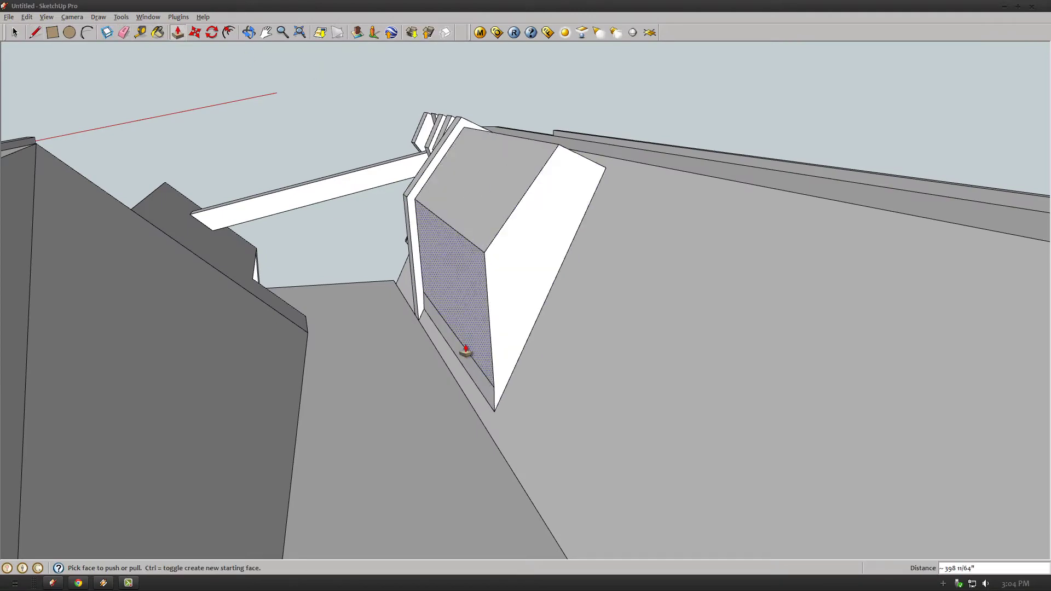
Stretch the block face upward and push a rectangle into it as a recess
{"action": "mouse_move", "coordinate": [433, 308]}
{"action": "middle_mouse_down"}
{"action": "mouse_move", "coordinate": [548, 206]}
{"action": "mouse_move", "coordinate": [493, 160]}
{"action": "middle_mouse_up"}
{"action": "key", "text": "m"}
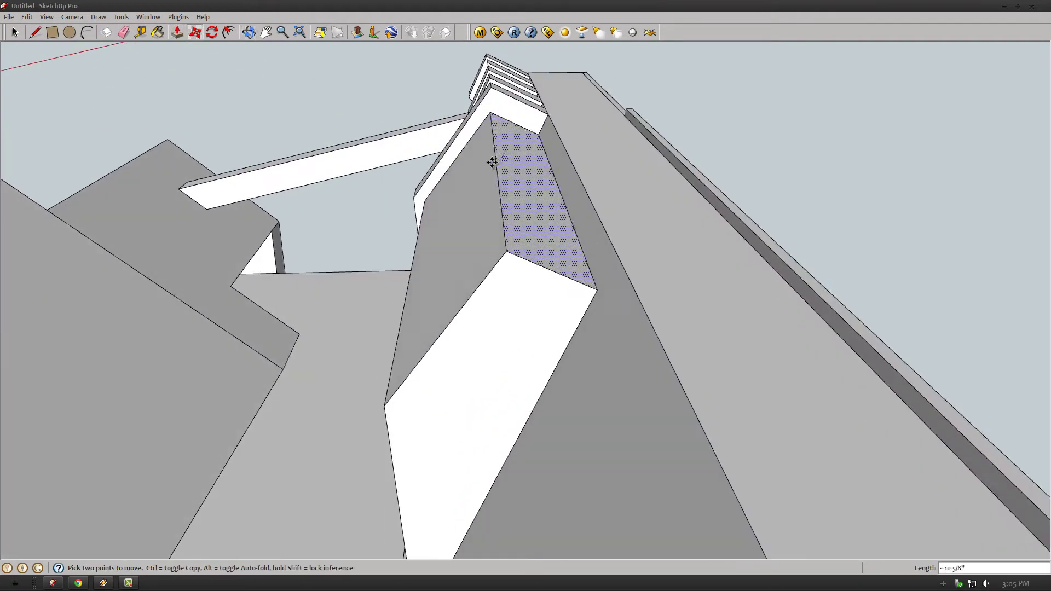
{"action": "left_click", "coordinate": [582, 265]}
{"action": "left_click", "coordinate": [617, 216]}
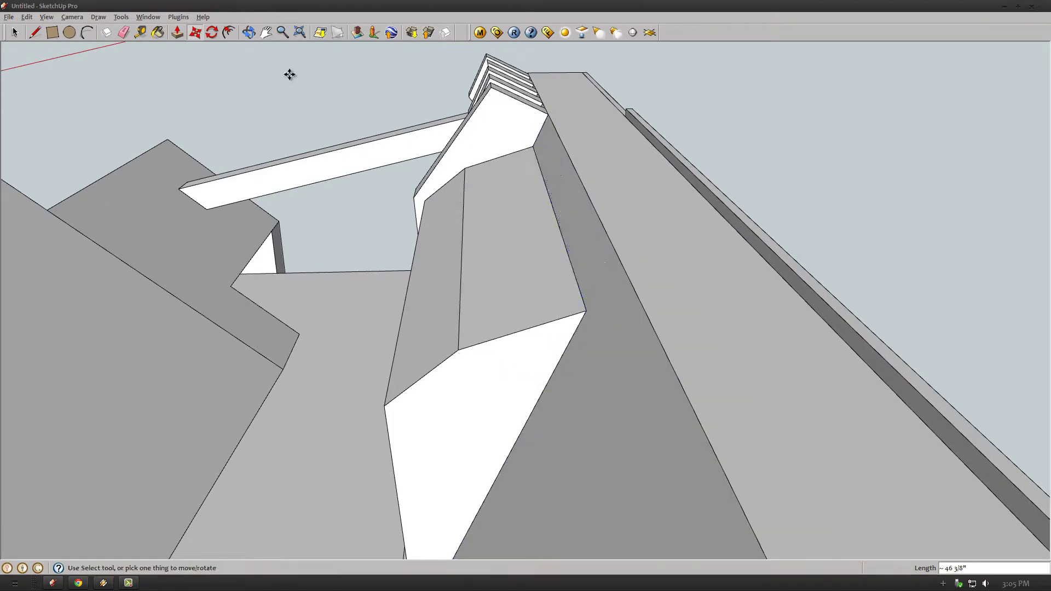
{"action": "middle_click_drag", "start_coordinate": [291, 73], "coordinate": [116, 41]}
{"action": "left_click", "coordinate": [705, 340]}
{"action": "key", "text": "p"}
{"action": "left_click", "coordinate": [527, 241]}
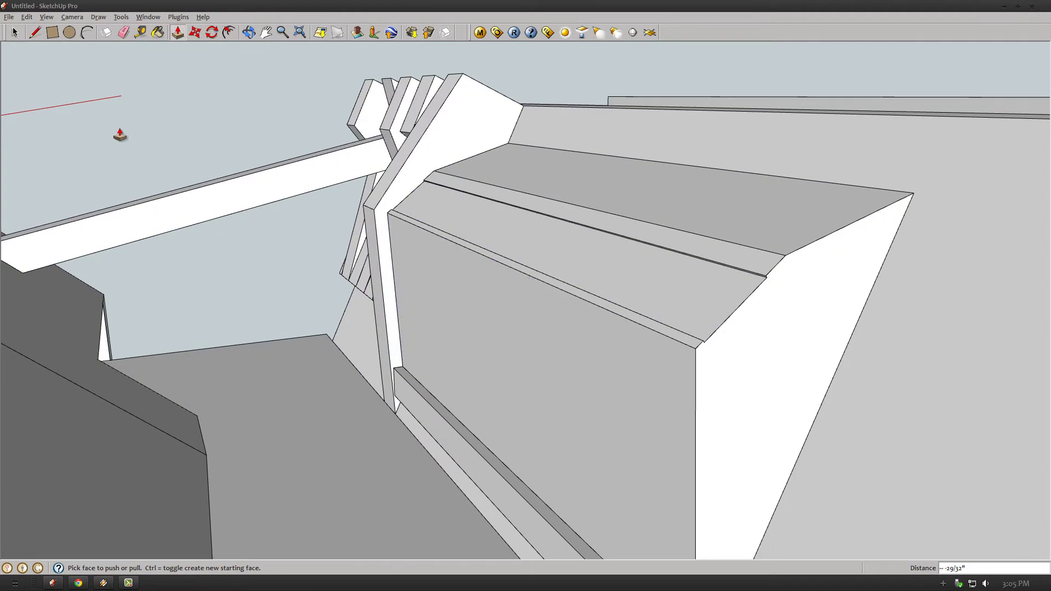
Shorten the beam by pushing its end face back and dropping its end edge to the wall corner
{"action": "mouse_move", "coordinate": [112, 136]}
{"action": "middle_mouse_down"}
{"action": "mouse_move", "coordinate": [475, 265]}
{"action": "mouse_move", "coordinate": [364, 188]}
{"action": "middle_mouse_up"}
{"action": "key", "text": "l"}
{"action": "left_click", "coordinate": [355, 190]}
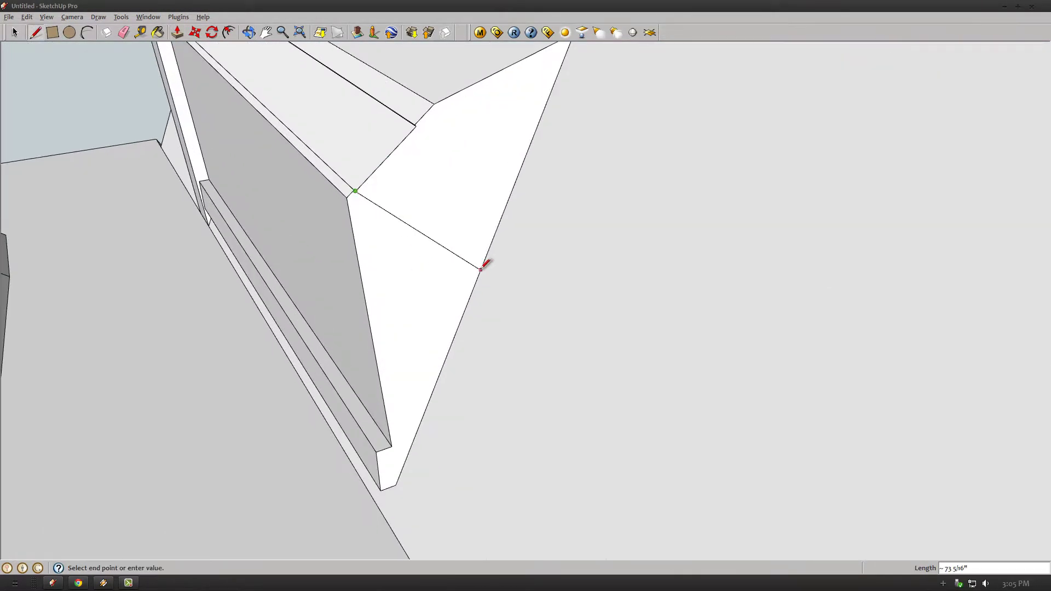
{"action": "key", "text": "Escape"}
{"action": "middle_click_drag", "start_coordinate": [476, 147], "coordinate": [145, 35]}
{"action": "mouse_move", "coordinate": [277, 42]}
{"action": "middle_mouse_down"}
{"action": "mouse_move", "coordinate": [518, 14]}
{"action": "mouse_move", "coordinate": [258, 66]}
{"action": "middle_mouse_up"}
{"action": "key", "text": "m"}
{"action": "key", "text": "p"}
{"action": "left_click", "coordinate": [631, 239]}
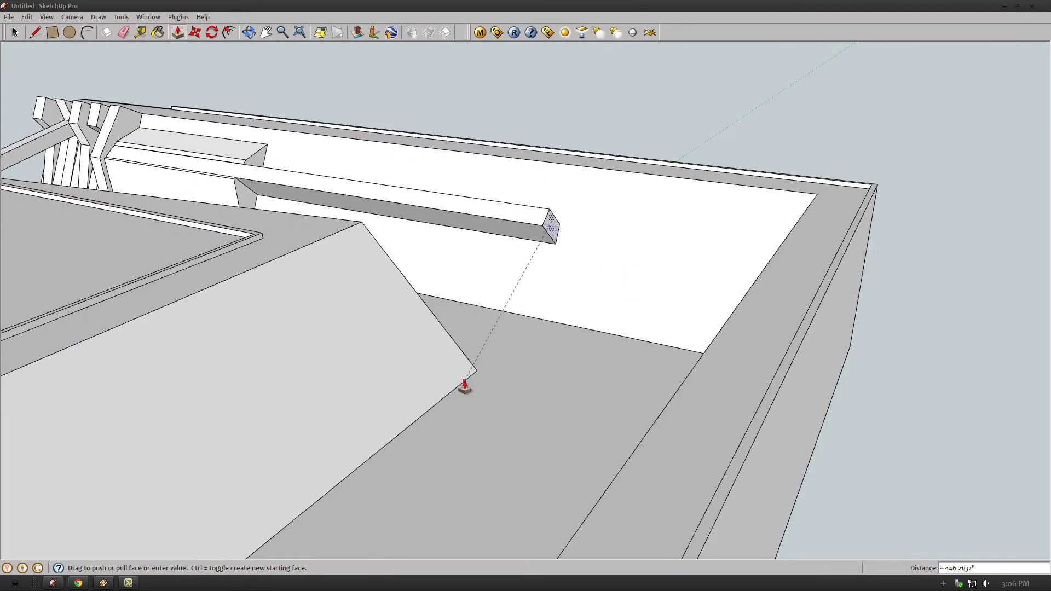
{"action": "left_click", "coordinate": [554, 232]}
{"action": "left_click", "coordinate": [247, 33]}
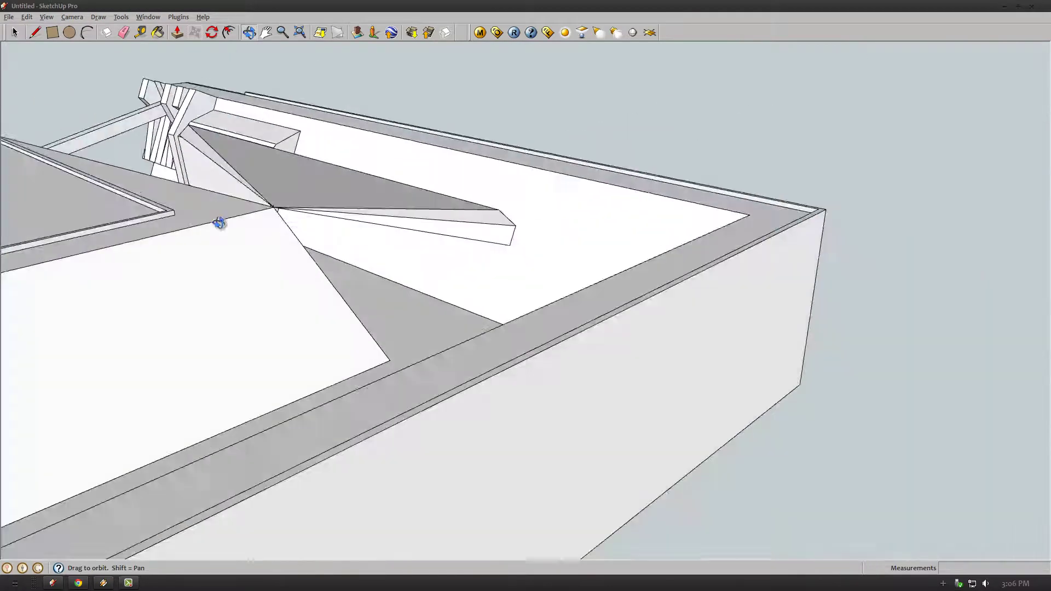
{"action": "mouse_move", "coordinate": [442, 323]}
{"action": "left_mouse_down"}
{"action": "mouse_move", "coordinate": [236, 240]}
{"action": "mouse_move", "coordinate": [254, 322]}
{"action": "left_mouse_up"}
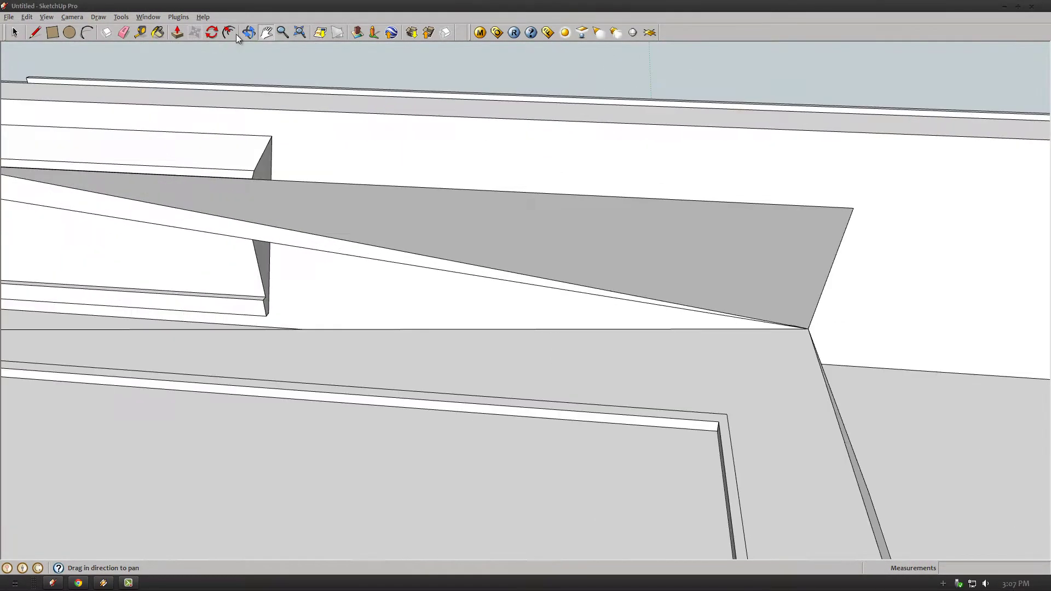
{"action": "key", "text": "l"}
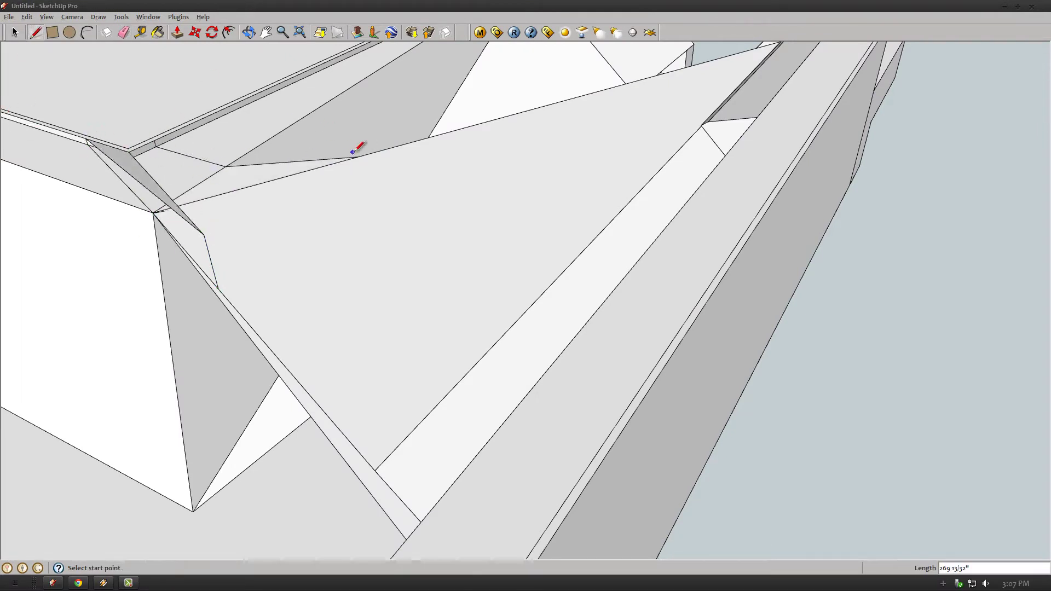
Draw an edge near the beam corner's apex to form a new face
{"action": "left_click", "coordinate": [155, 141]}
{"action": "middle_click_drag", "start_coordinate": [195, 164], "coordinate": [617, 232]}
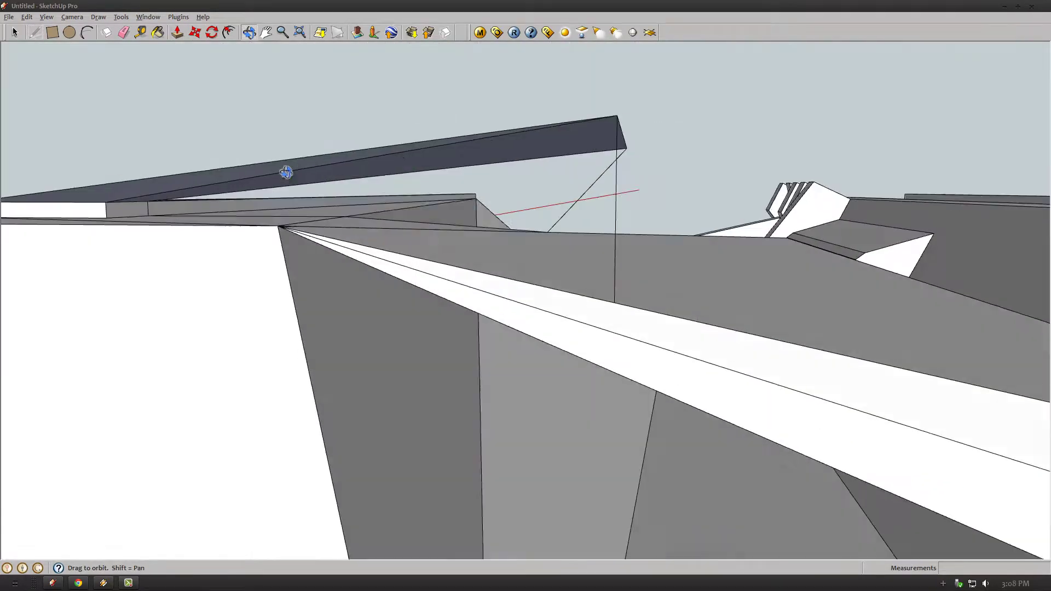
{"action": "middle_click_drag", "start_coordinate": [125, 196], "coordinate": [34, 47]}
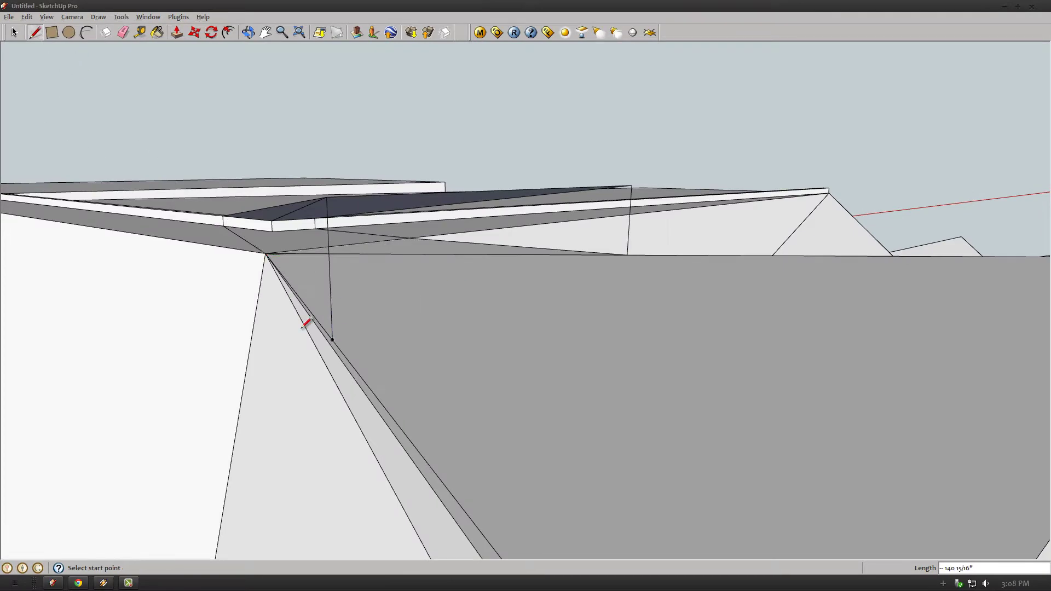
{"action": "mouse_move", "coordinate": [332, 339]}
{"action": "middle_mouse_down"}
{"action": "mouse_move", "coordinate": [869, 303]}
{"action": "mouse_move", "coordinate": [591, 286]}
{"action": "middle_mouse_up"}
{"action": "key", "text": "e"}
{"action": "middle_click_drag", "start_coordinate": [324, 275], "coordinate": [323, 353]}
{"action": "key", "text": "l"}
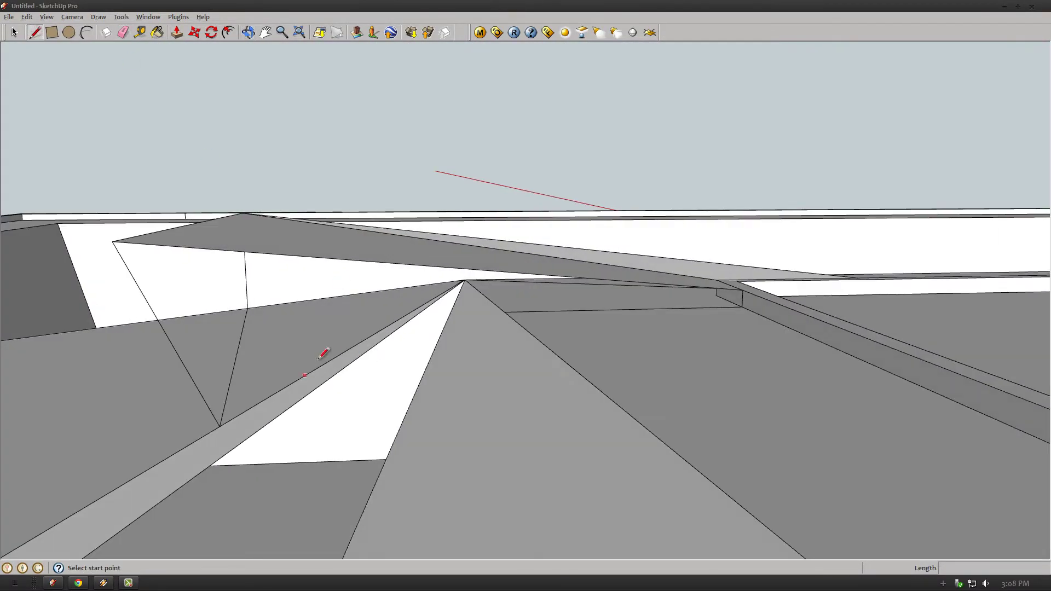
{"action": "left_click", "coordinate": [344, 342]}
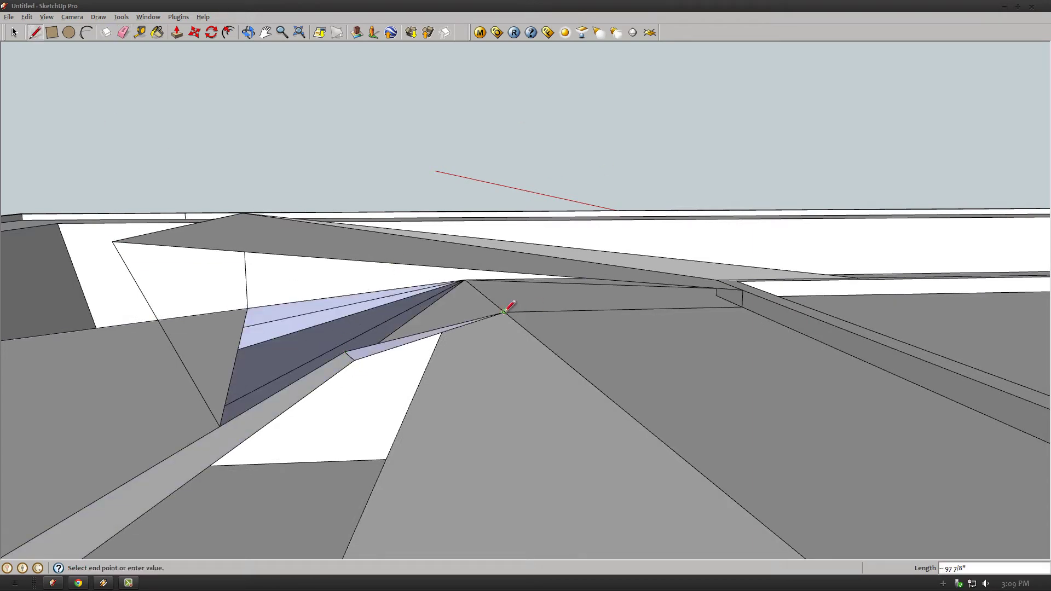
{"action": "left_click", "coordinate": [105, 246]}
Close new triangular faces running from the wall corner down to the ground
{"action": "middle_click_drag", "start_coordinate": [286, 117], "coordinate": [322, 344]}
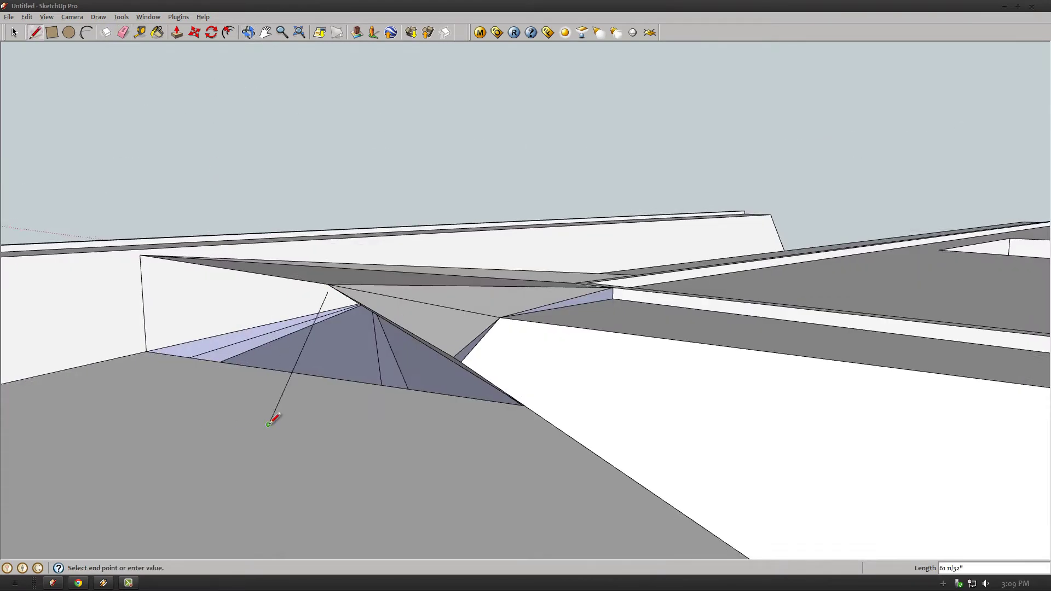
{"action": "left_click", "coordinate": [421, 468]}
{"action": "left_click", "coordinate": [141, 256]}
{"action": "left_click", "coordinate": [48, 374]}
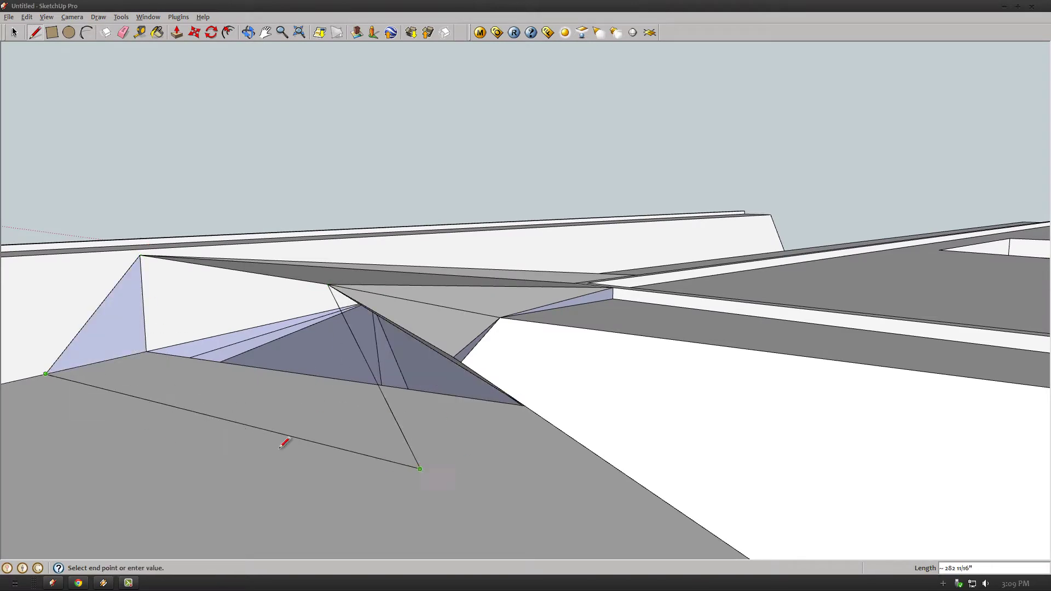
{"action": "mouse_move", "coordinate": [284, 444]}
{"action": "middle_mouse_down"}
{"action": "mouse_move", "coordinate": [300, 228]}
{"action": "mouse_move", "coordinate": [686, 216]}
{"action": "mouse_move", "coordinate": [147, 284]}
{"action": "middle_mouse_up"}
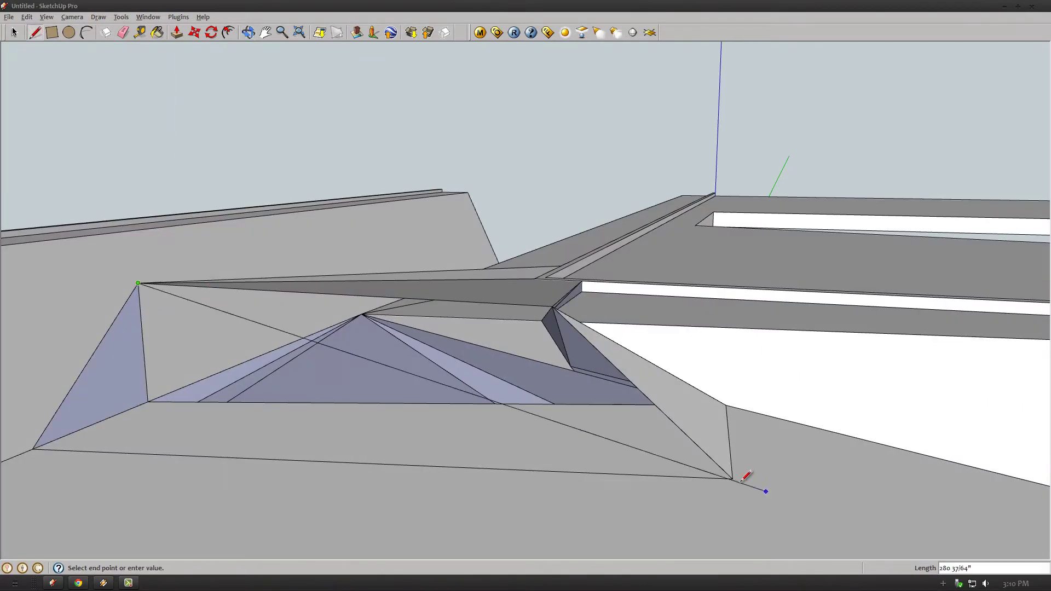
{"action": "mouse_move", "coordinate": [744, 480]}
{"action": "middle_mouse_down"}
{"action": "mouse_move", "coordinate": [521, 282]}
{"action": "mouse_move", "coordinate": [556, 228]}
{"action": "mouse_move", "coordinate": [352, 178]}
{"action": "mouse_move", "coordinate": [257, 91]}
{"action": "mouse_move", "coordinate": [482, 181]}
{"action": "mouse_move", "coordinate": [32, 24]}
{"action": "middle_mouse_up"}
{"action": "key", "text": "e"}
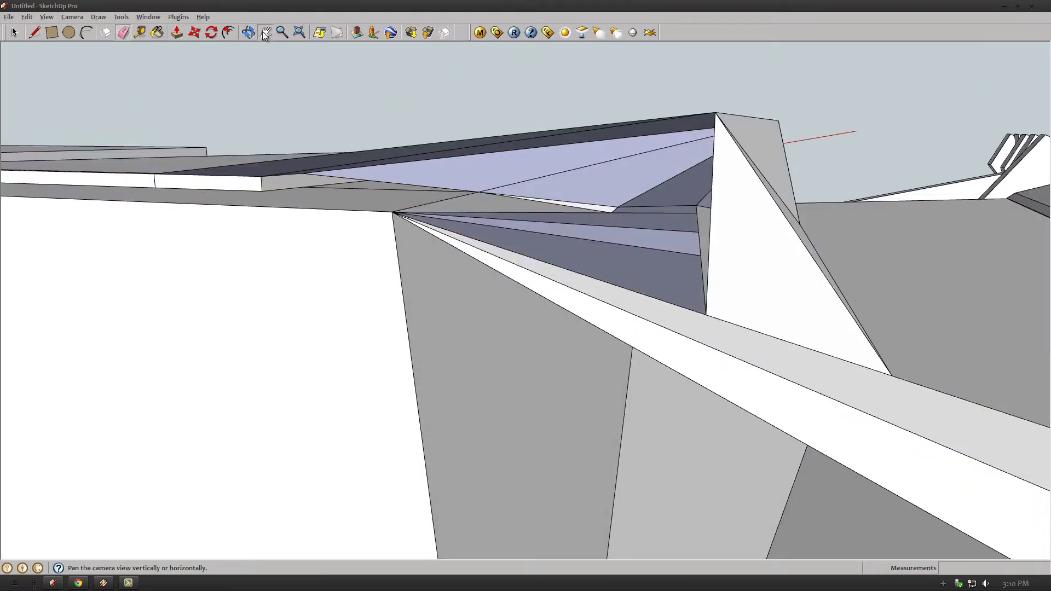
{"action": "middle_click_drag", "start_coordinate": [265, 34], "coordinate": [119, 50]}
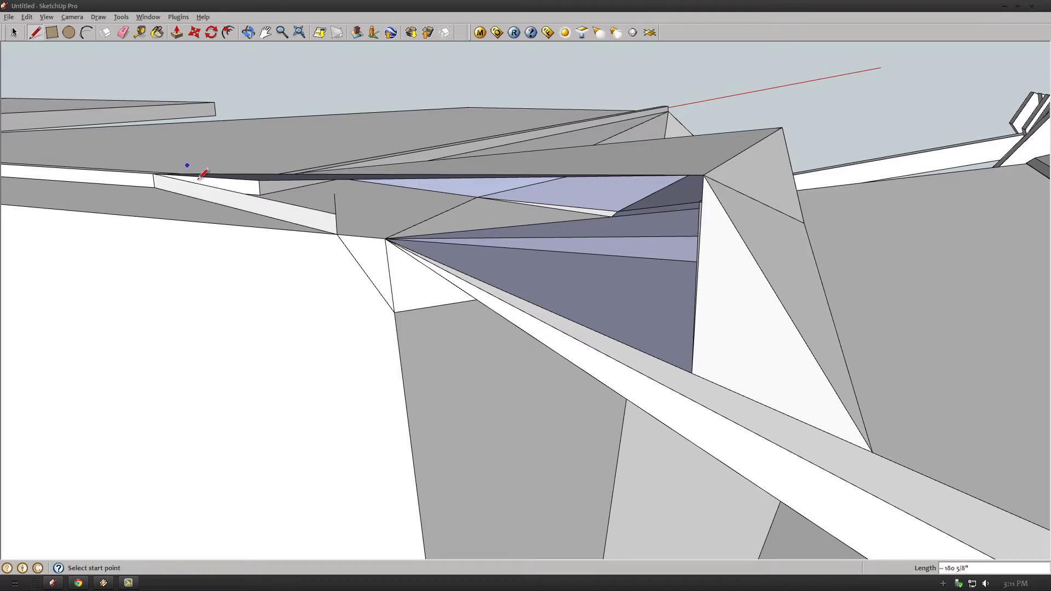
{"action": "mouse_move", "coordinate": [203, 174]}
{"action": "middle_mouse_down"}
{"action": "mouse_move", "coordinate": [246, 195]}
{"action": "mouse_move", "coordinate": [37, 90]}
{"action": "mouse_move", "coordinate": [535, 249]}
{"action": "mouse_move", "coordinate": [535, 343]}
{"action": "mouse_move", "coordinate": [363, 357]}
{"action": "middle_mouse_up"}
Draw lines along the sloped roof edges to close triangles at the vertex
{"action": "key", "text": "l"}
{"action": "left_click", "coordinate": [384, 352]}
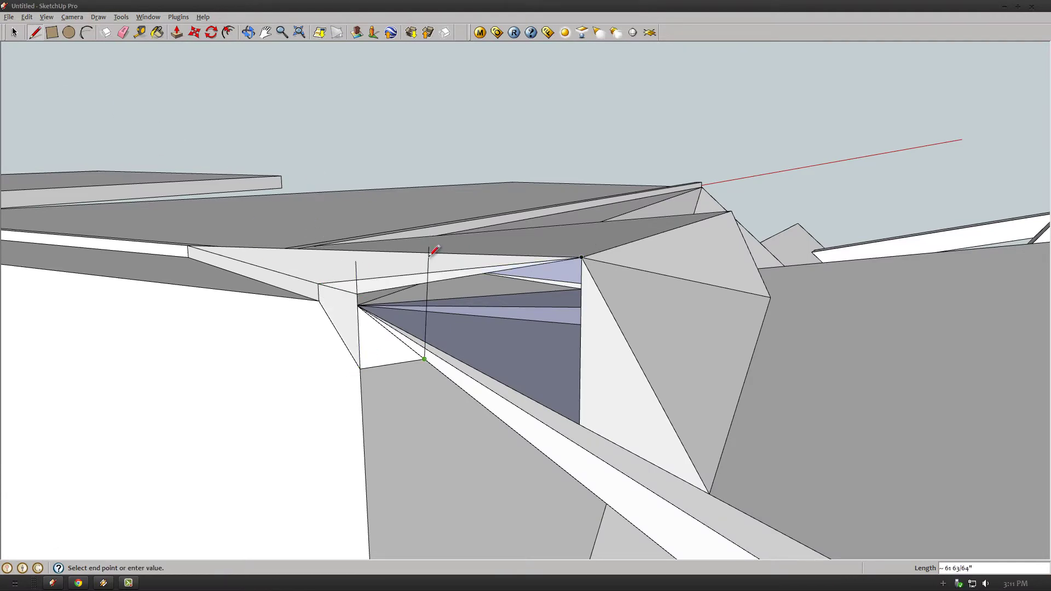
{"action": "middle_click_drag", "start_coordinate": [430, 250], "coordinate": [178, 182], "text": "shift"}
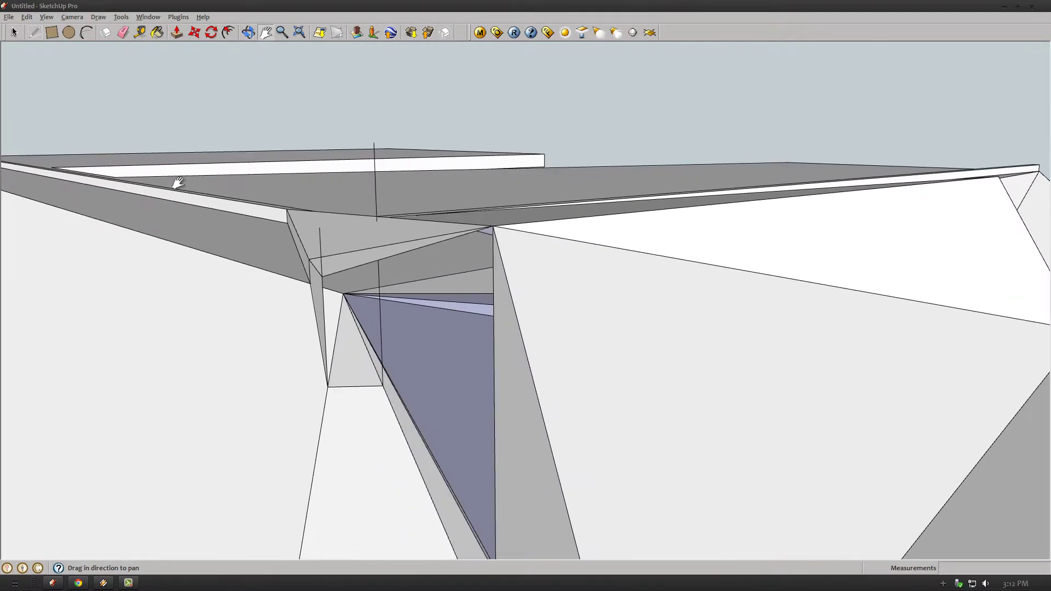
{"action": "left_click", "coordinate": [493, 226]}
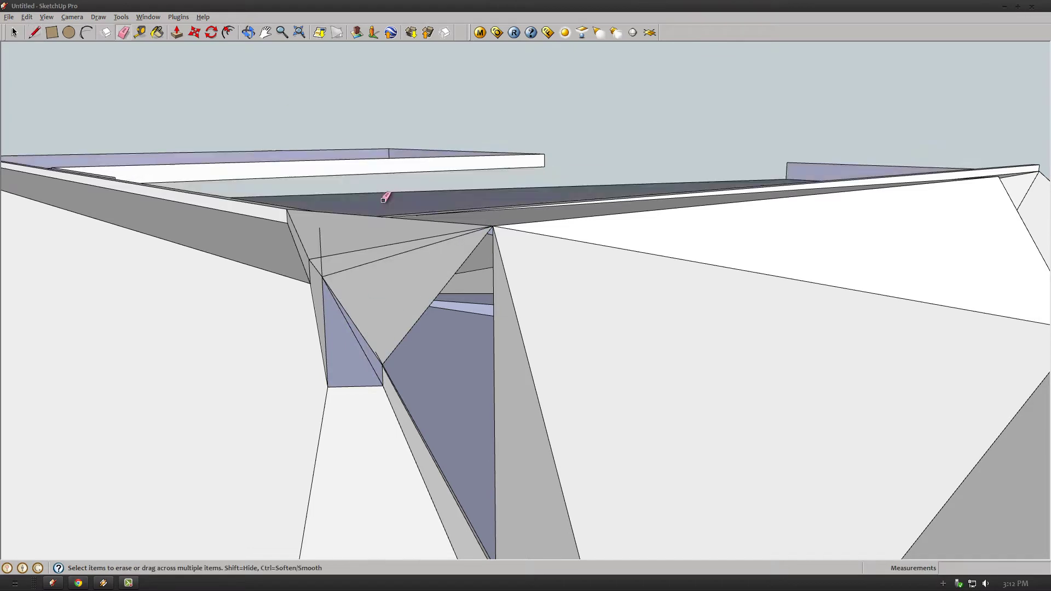
{"action": "mouse_move", "coordinate": [382, 182]}
{"action": "middle_mouse_down"}
{"action": "mouse_move", "coordinate": [206, 89]}
{"action": "mouse_move", "coordinate": [403, 296]}
{"action": "mouse_move", "coordinate": [392, 300]}
{"action": "mouse_move", "coordinate": [359, 171]}
{"action": "mouse_move", "coordinate": [564, 380]}
{"action": "middle_mouse_up"}
{"action": "left_click", "coordinate": [559, 387]}
{"action": "left_click", "coordinate": [627, 400]}
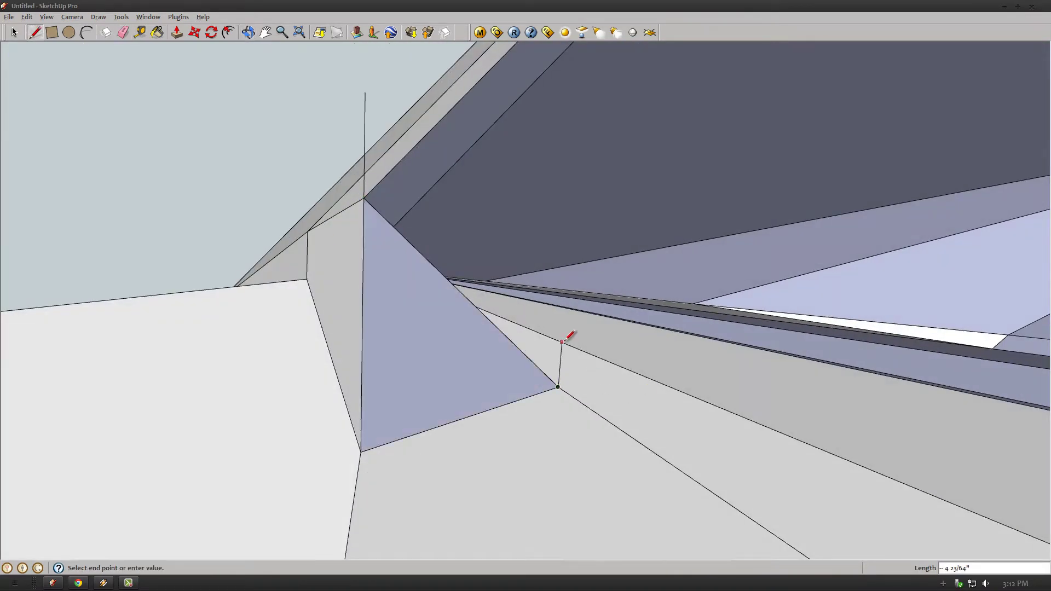
{"action": "mouse_move", "coordinate": [433, 232]}
{"action": "middle_mouse_down"}
{"action": "mouse_move", "coordinate": [357, 312]}
{"action": "mouse_move", "coordinate": [408, 277]}
{"action": "mouse_move", "coordinate": [259, 120]}
{"action": "mouse_move", "coordinate": [352, 230]}
{"action": "middle_mouse_up"}
{"action": "left_click", "coordinate": [340, 218]}
{"action": "middle_click_drag", "start_coordinate": [481, 345], "coordinate": [512, 42]}
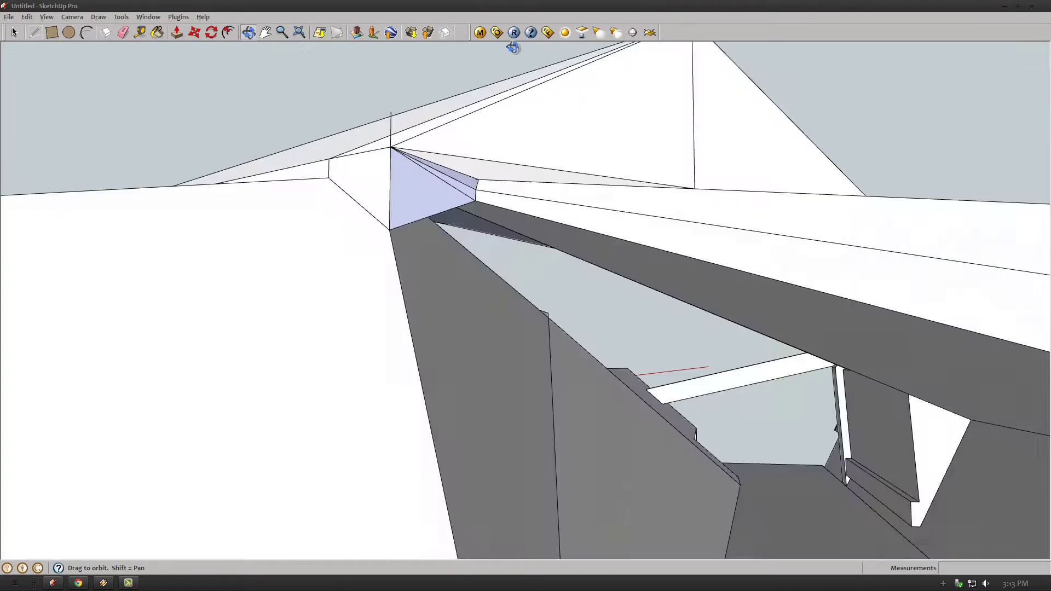
Move the roof triangle's vertex to a new position to sharpen the peak
{"action": "key", "text": "e"}
{"action": "middle_click_drag", "start_coordinate": [384, 274], "coordinate": [354, 265]}
{"action": "key", "text": "m"}
{"action": "left_click", "coordinate": [519, 162]}
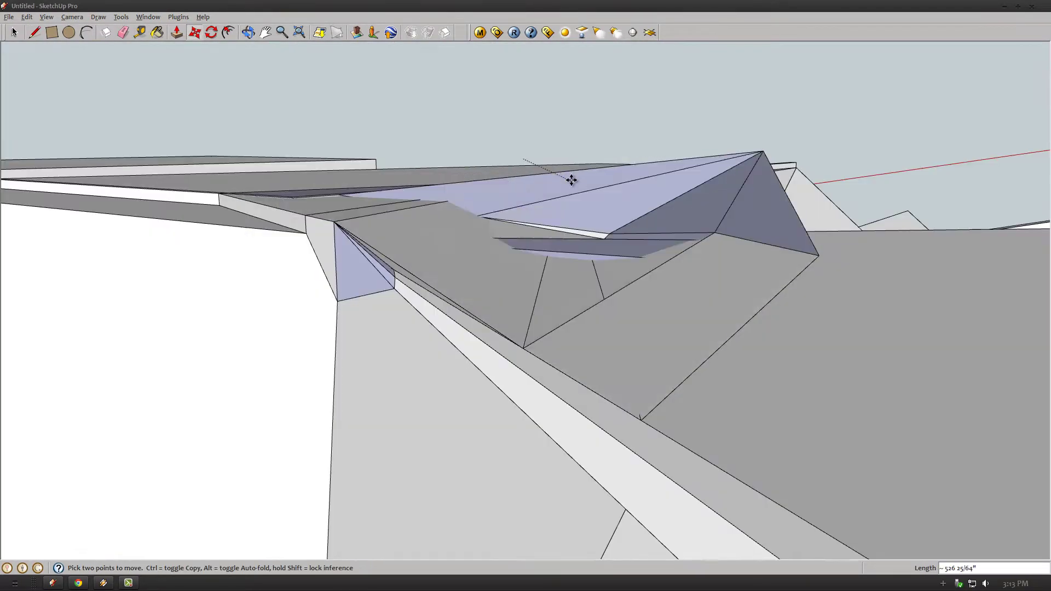
{"action": "mouse_move", "coordinate": [755, 168]}
{"action": "middle_mouse_down"}
{"action": "mouse_move", "coordinate": [439, 215]}
{"action": "mouse_move", "coordinate": [490, 239]}
{"action": "middle_mouse_up"}
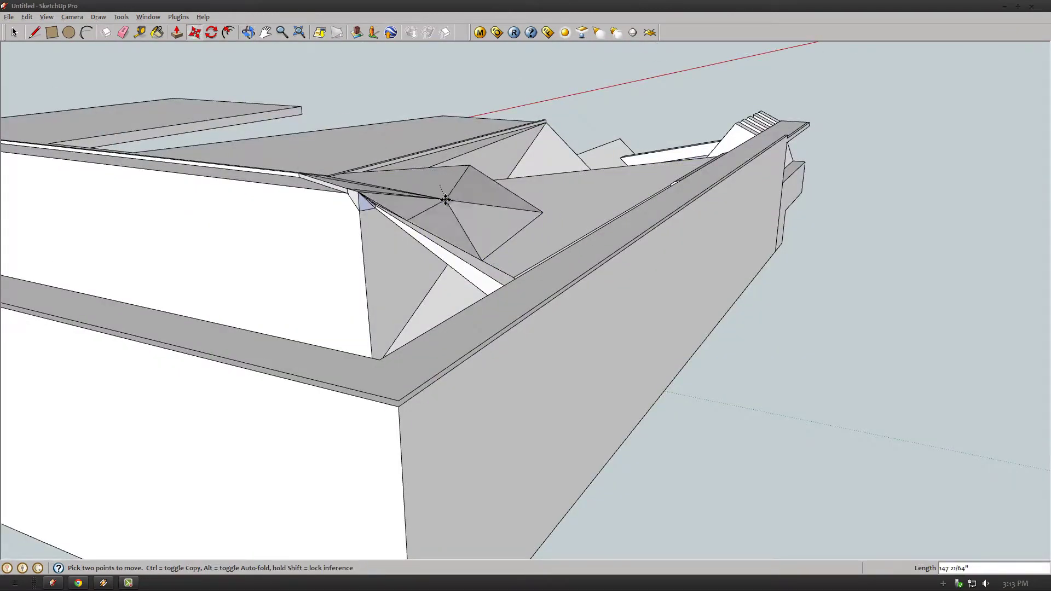
{"action": "mouse_move", "coordinate": [344, 98]}
{"action": "middle_mouse_down"}
{"action": "mouse_move", "coordinate": [777, 307]}
{"action": "mouse_move", "coordinate": [237, 286]}
{"action": "mouse_move", "coordinate": [96, 327]}
{"action": "mouse_move", "coordinate": [581, 273]}
{"action": "mouse_move", "coordinate": [492, 219]}
{"action": "middle_mouse_up"}
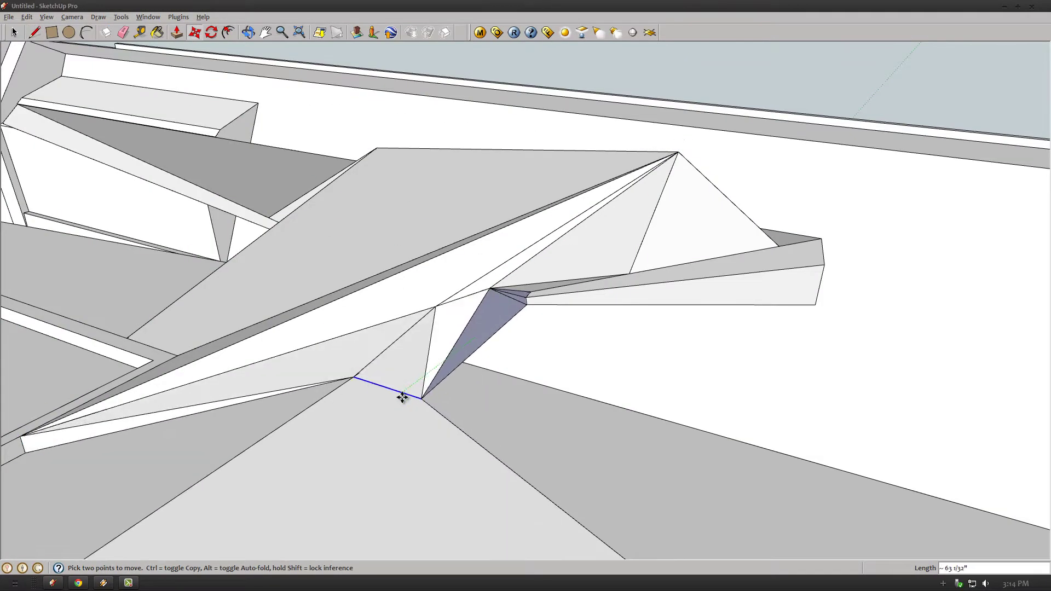
{"action": "mouse_move", "coordinate": [399, 395]}
{"action": "middle_mouse_down"}
{"action": "mouse_move", "coordinate": [145, 286]}
{"action": "mouse_move", "coordinate": [441, 305]}
{"action": "mouse_move", "coordinate": [411, 341]}
{"action": "mouse_move", "coordinate": [54, 34]}
{"action": "middle_mouse_up"}
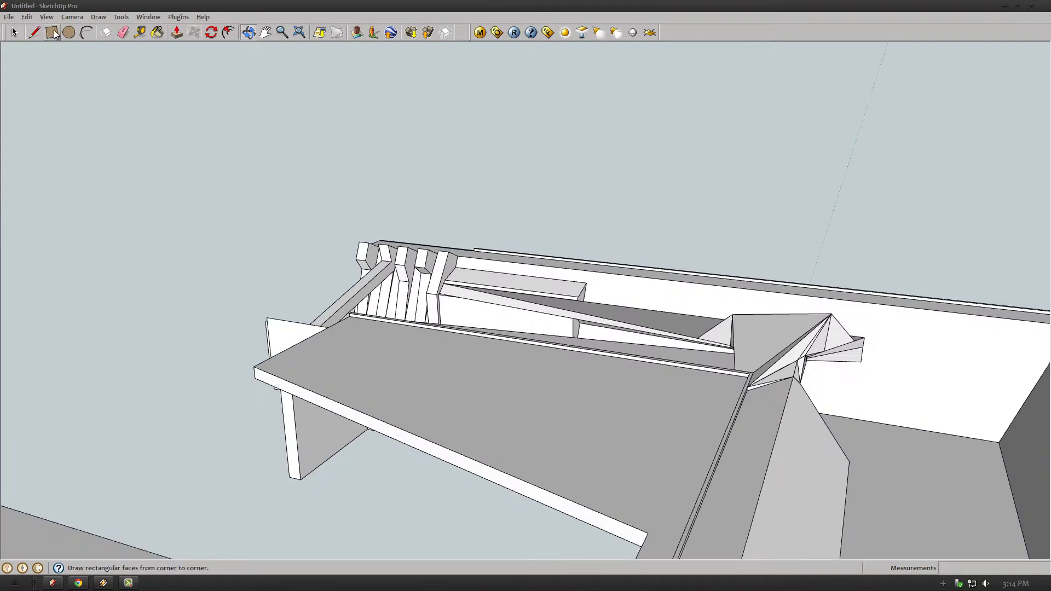
Commit the roof edit and orbit around the model to find the face to extrude
{"action": "left_click", "coordinate": [338, 422]}
{"action": "mouse_move", "coordinate": [337, 422]}
{"action": "middle_mouse_down"}
{"action": "mouse_move", "coordinate": [622, 330]}
{"action": "mouse_move", "coordinate": [579, 343]}
{"action": "mouse_move", "coordinate": [446, 293]}
{"action": "middle_mouse_up"}
{"action": "mouse_move", "coordinate": [267, 112]}
{"action": "middle_mouse_down"}
{"action": "mouse_move", "coordinate": [446, 340]}
{"action": "mouse_move", "coordinate": [216, 371]}
{"action": "mouse_move", "coordinate": [416, 130]}
{"action": "mouse_move", "coordinate": [564, 312]}
{"action": "mouse_move", "coordinate": [288, 221]}
{"action": "middle_mouse_up"}
{"action": "mouse_move", "coordinate": [933, 367]}
{"action": "middle_mouse_down"}
{"action": "mouse_move", "coordinate": [342, 442]}
{"action": "mouse_move", "coordinate": [188, 113]}
{"action": "mouse_move", "coordinate": [467, 242]}
{"action": "mouse_move", "coordinate": [270, 31]}
{"action": "mouse_move", "coordinate": [500, 171]}
{"action": "middle_mouse_up"}
{"action": "scroll", "coordinate": [439, 201], "scroll_direction": "up", "scroll_amount": 3}
{"action": "key", "text": "p"}
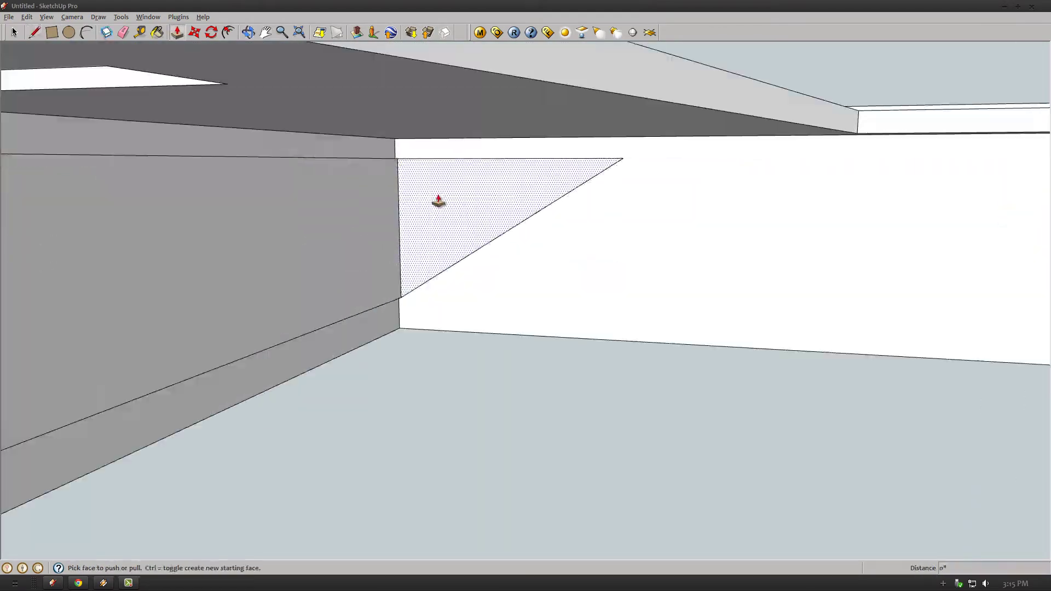
Dismiss the warning and push/pull the slab down to the lower corner
{"action": "middle_click_drag", "start_coordinate": [408, 175], "coordinate": [258, 284]}
{"action": "mouse_move", "coordinate": [298, 166]}
{"action": "middle_mouse_down"}
{"action": "mouse_move", "coordinate": [460, 277]}
{"action": "mouse_move", "coordinate": [657, 308]}
{"action": "mouse_move", "coordinate": [289, 366]}
{"action": "mouse_move", "coordinate": [446, 301]}
{"action": "middle_mouse_up"}
{"action": "scroll", "coordinate": [441, 301], "scroll_direction": "up", "scroll_amount": 2}
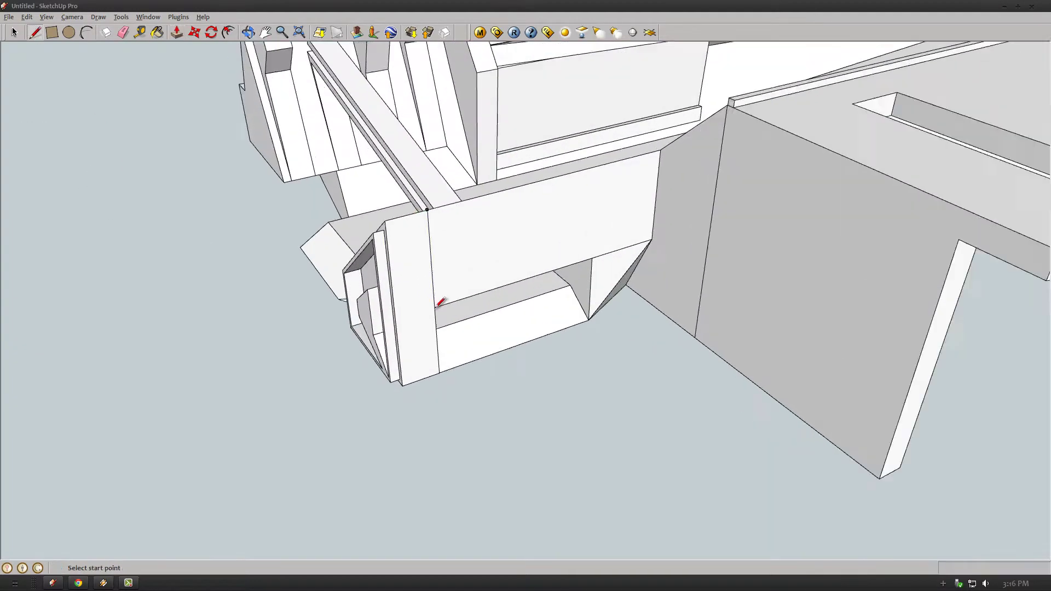
{"action": "scroll", "coordinate": [442, 301], "scroll_direction": "up", "scroll_amount": 1}
{"action": "scroll", "coordinate": [446, 164], "scroll_direction": "down", "scroll_amount": 1}
{"action": "mouse_move", "coordinate": [446, 164]}
{"action": "middle_mouse_down"}
{"action": "mouse_move", "coordinate": [507, 287]}
{"action": "mouse_move", "coordinate": [602, 71]}
{"action": "middle_mouse_up"}
{"action": "left_click", "coordinate": [507, 286]}
{"action": "key", "text": "Return"}
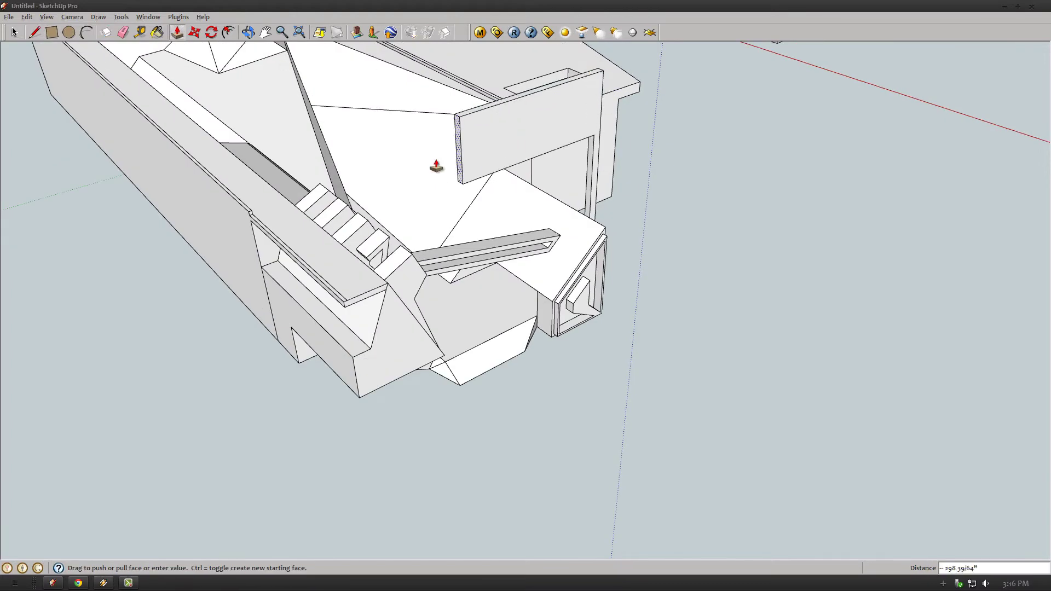
{"action": "left_click_drag", "start_coordinate": [437, 166], "coordinate": [348, 305]}
{"action": "left_click", "coordinate": [242, 188]}
Move the panel corner and draw edges outlining the bent canopy
{"action": "key", "text": "l"}
{"action": "scroll", "coordinate": [289, 184], "scroll_direction": "up", "scroll_amount": 2}
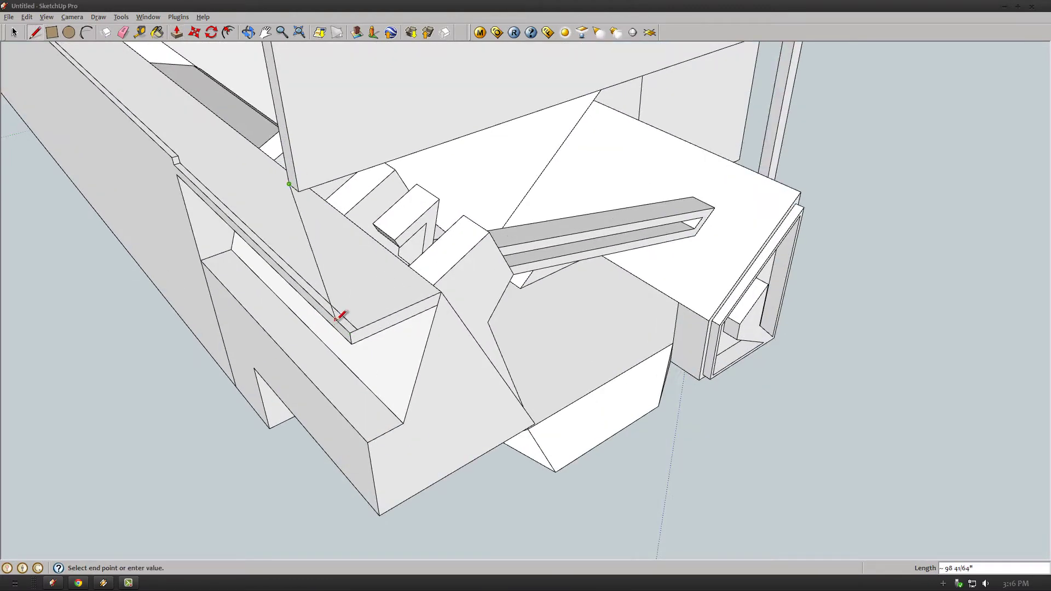
{"action": "mouse_move", "coordinate": [339, 281]}
{"action": "middle_mouse_down"}
{"action": "mouse_move", "coordinate": [702, 223]}
{"action": "mouse_move", "coordinate": [484, 111]}
{"action": "mouse_move", "coordinate": [422, 294]}
{"action": "mouse_move", "coordinate": [462, 109]}
{"action": "mouse_move", "coordinate": [380, 172]}
{"action": "mouse_move", "coordinate": [518, 242]}
{"action": "middle_mouse_up"}
{"action": "key", "text": "m"}
{"action": "left_click", "coordinate": [462, 110]}
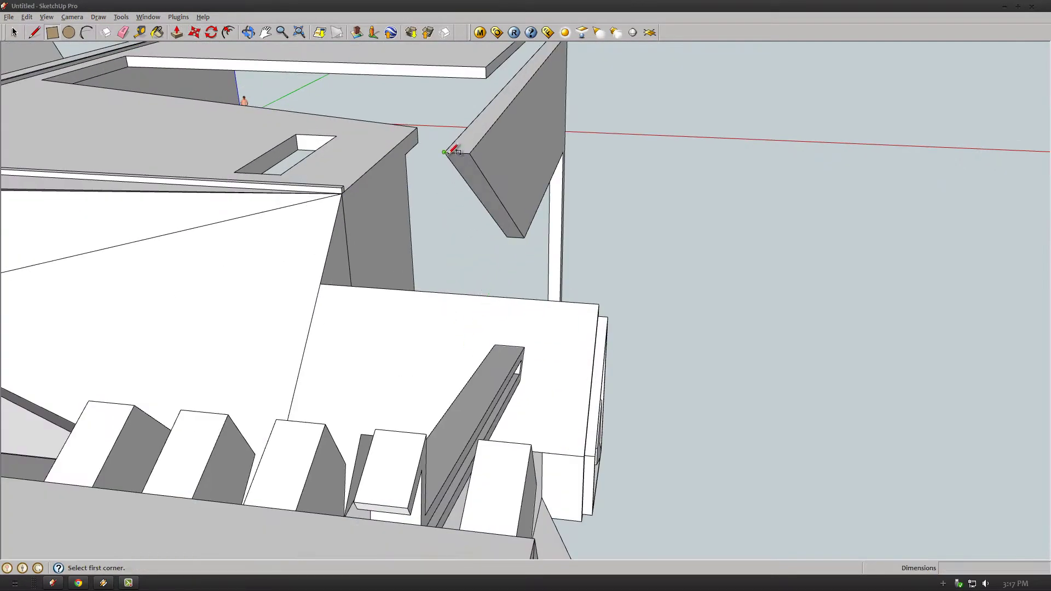
{"action": "left_click", "coordinate": [409, 316]}
{"action": "key", "text": "l"}
{"action": "middle_click_drag", "start_coordinate": [409, 316], "coordinate": [104, 287]}
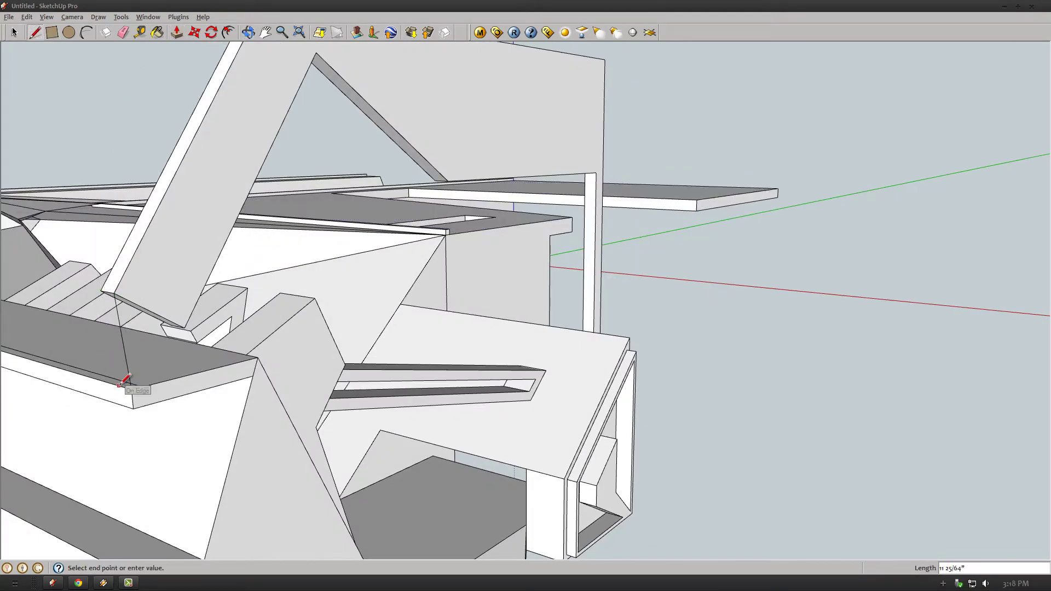
{"action": "mouse_move", "coordinate": [249, 14]}
{"action": "middle_mouse_down"}
{"action": "mouse_move", "coordinate": [691, 356]}
{"action": "mouse_move", "coordinate": [270, 312]}
{"action": "mouse_move", "coordinate": [141, 277]}
{"action": "mouse_move", "coordinate": [535, 324]}
{"action": "mouse_move", "coordinate": [357, 231]}
{"action": "middle_mouse_up"}
{"action": "scroll", "coordinate": [357, 231], "scroll_direction": "up", "scroll_amount": 5}
Raise the tall panel straight up along the blue axis
{"action": "key", "text": "m"}
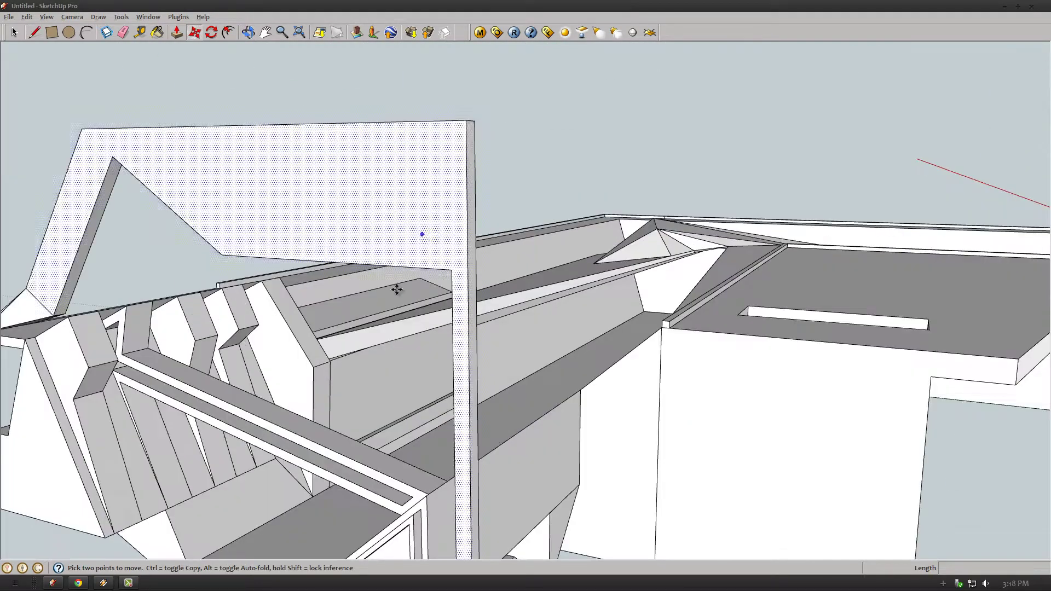
{"action": "left_click", "coordinate": [470, 118]}
{"action": "left_click", "coordinate": [471, 374]}
{"action": "scroll", "coordinate": [471, 374], "scroll_direction": "down", "scroll_amount": 5}
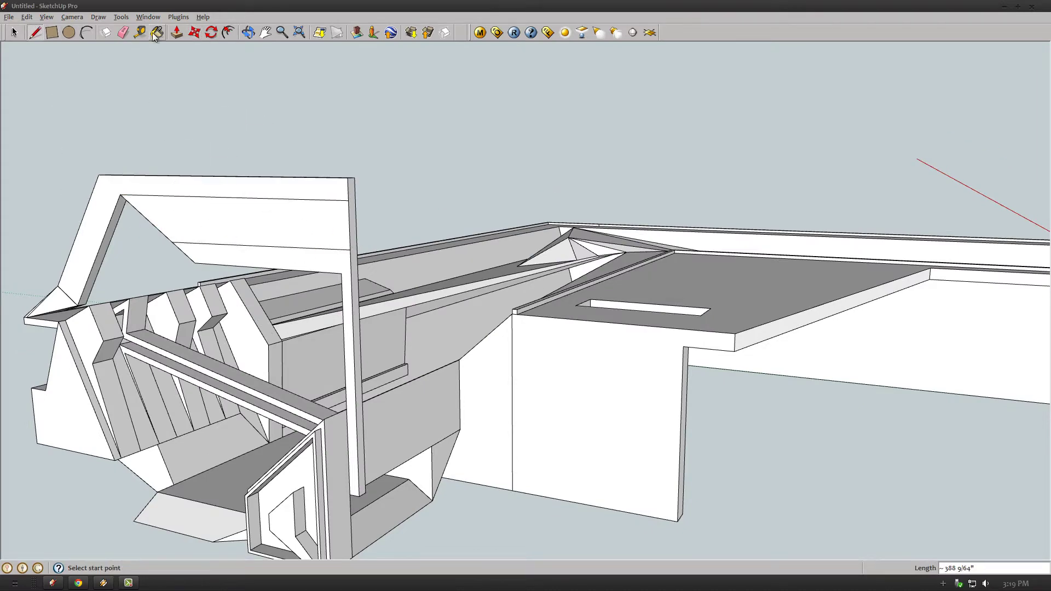
Push/pull the bent canopy thicker and save the model as subway02.skp
{"action": "left_click", "coordinate": [176, 32]}
{"action": "left_click", "coordinate": [305, 207]}
{"action": "left_click", "coordinate": [294, 428]}
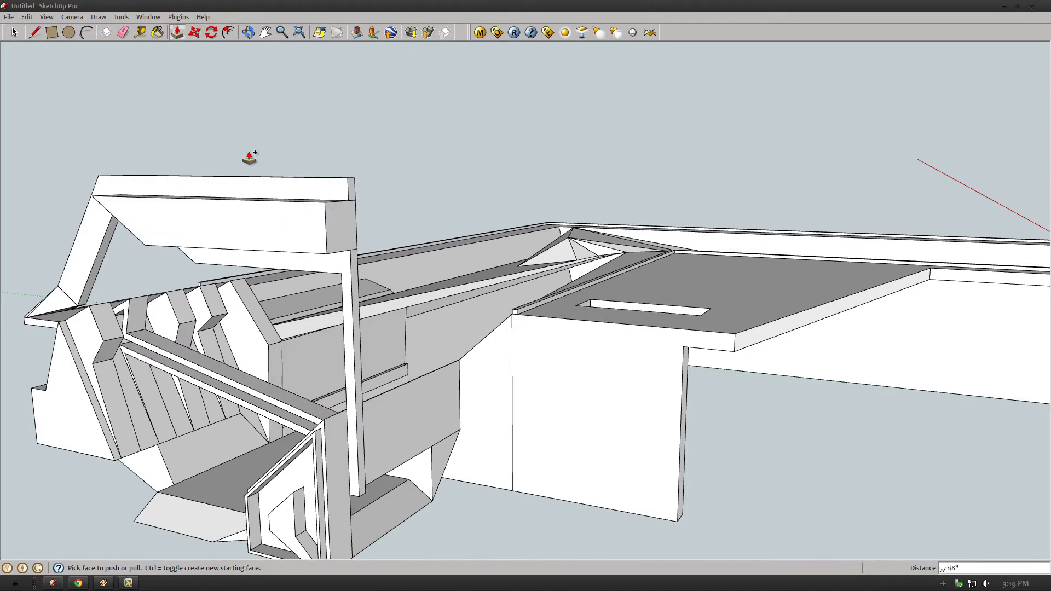
{"action": "mouse_move", "coordinate": [249, 158]}
{"action": "middle_mouse_down"}
{"action": "mouse_move", "coordinate": [241, 228]}
{"action": "mouse_move", "coordinate": [538, 112]}
{"action": "middle_mouse_up"}
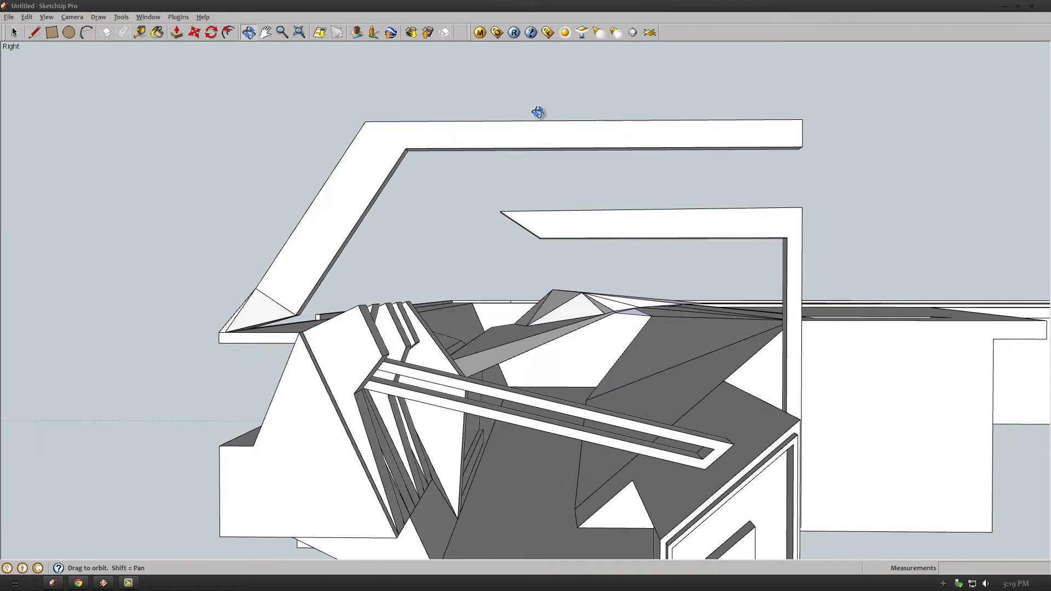
{"action": "key", "text": "ctrl+s"}
Save the model as subway02.skp
{"action": "type", "text": "subway02"}
{"action": "key", "text": "Return"}
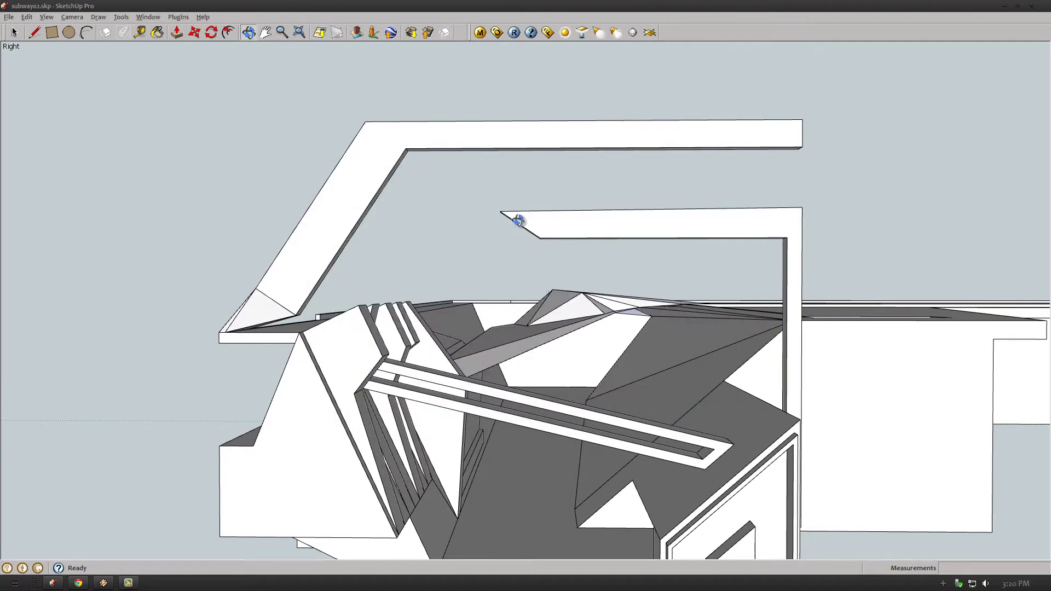
{"action": "mouse_move", "coordinate": [518, 220]}
{"action": "middle_mouse_down"}
{"action": "mouse_move", "coordinate": [230, 140]}
{"action": "mouse_move", "coordinate": [570, 322]}
{"action": "mouse_move", "coordinate": [496, 225]}
{"action": "mouse_move", "coordinate": [225, 202]}
{"action": "mouse_move", "coordinate": [369, 286]}
{"action": "mouse_move", "coordinate": [800, 408]}
{"action": "mouse_move", "coordinate": [493, 274]}
{"action": "mouse_move", "coordinate": [328, 164]}
{"action": "middle_mouse_up"}
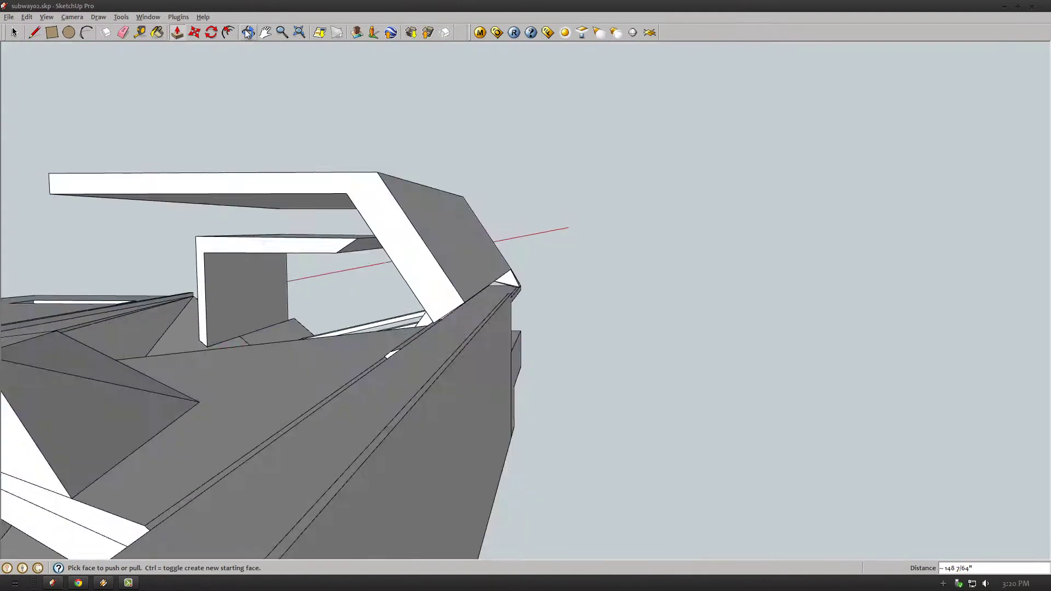
{"action": "left_click", "coordinate": [248, 33]}
{"action": "mouse_move", "coordinate": [438, 274]}
{"action": "left_mouse_down"}
{"action": "mouse_move", "coordinate": [617, 329]}
{"action": "mouse_move", "coordinate": [170, 436]}
{"action": "mouse_move", "coordinate": [300, 476]}
{"action": "mouse_move", "coordinate": [425, 347]}
{"action": "mouse_move", "coordinate": [550, 397]}
{"action": "left_mouse_up"}
Close the block under the canopy with lines, then erase its top edge to make a leaning wall
{"action": "key", "text": "l"}
{"action": "left_click", "coordinate": [550, 396]}
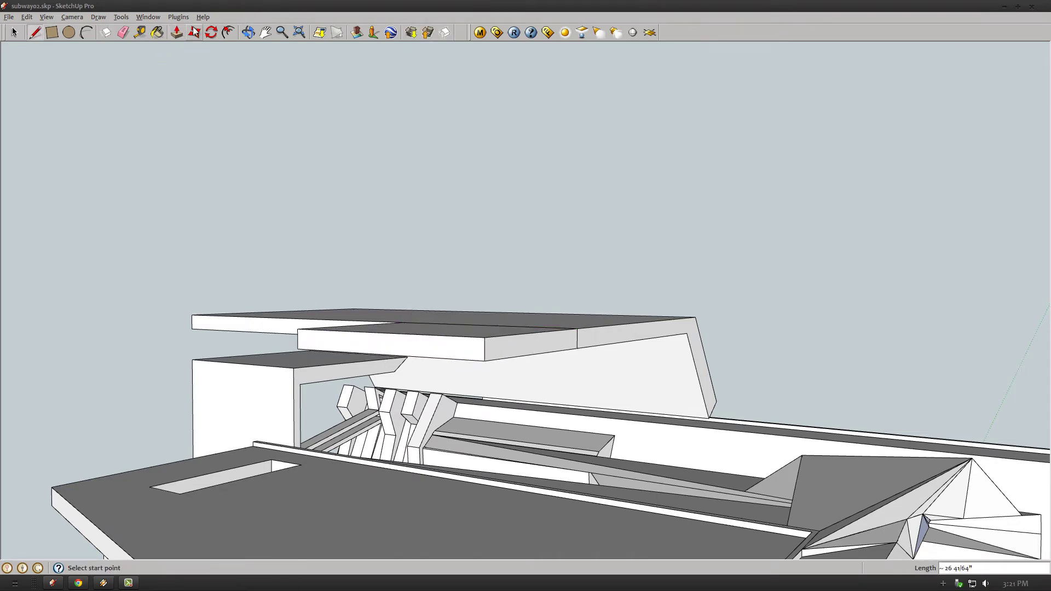
{"action": "mouse_move", "coordinate": [462, 355]}
{"action": "middle_mouse_down"}
{"action": "mouse_move", "coordinate": [90, 375]}
{"action": "mouse_move", "coordinate": [180, 227]}
{"action": "middle_mouse_up"}
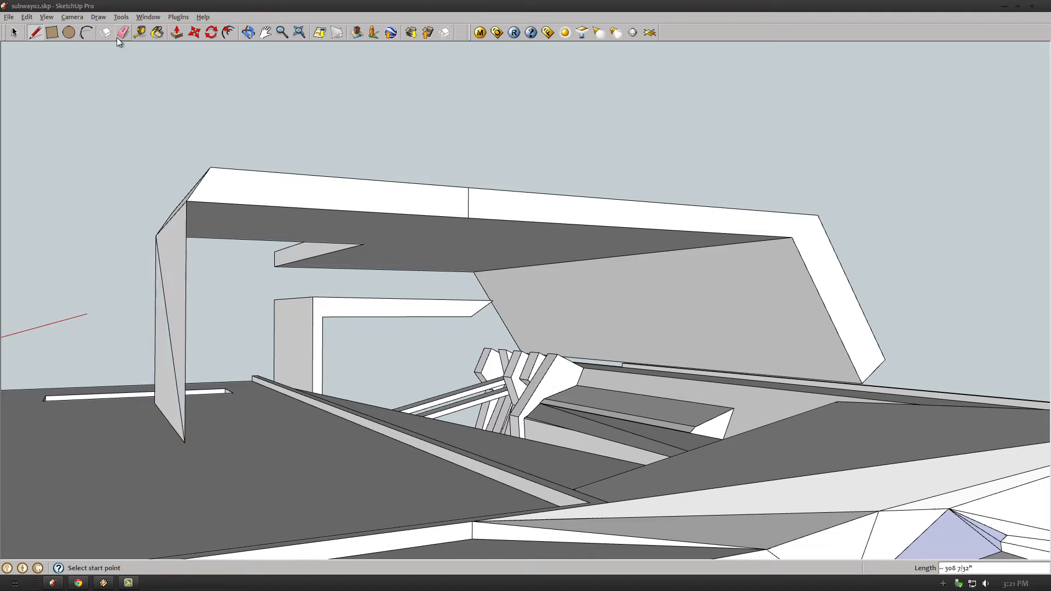
{"action": "middle_click_drag", "start_coordinate": [257, 77], "coordinate": [176, 104]}
{"action": "left_click", "coordinate": [441, 222]}
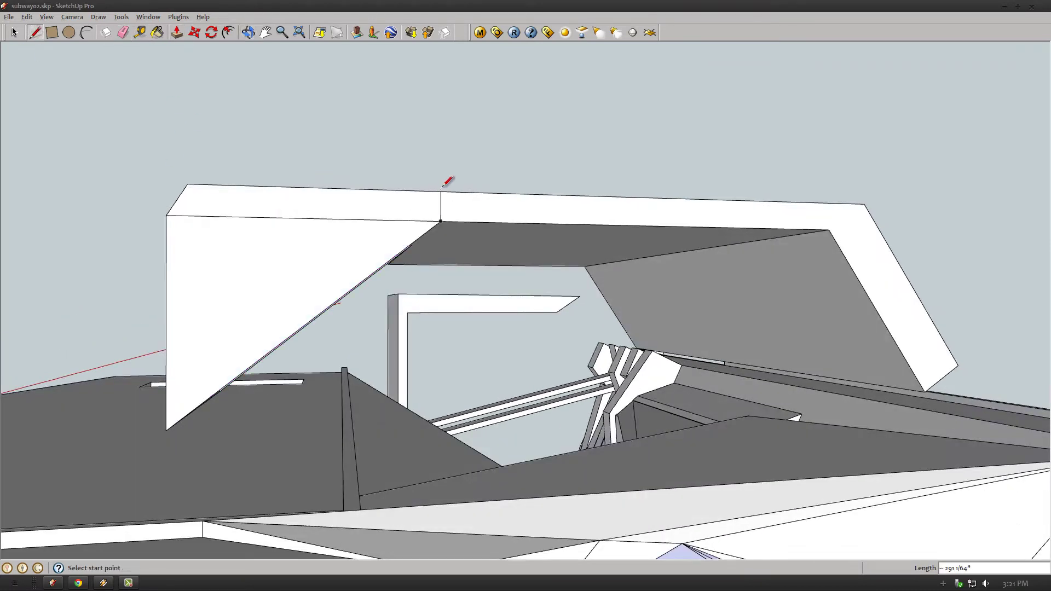
{"action": "middle_click_drag", "start_coordinate": [383, 241], "coordinate": [529, 318]}
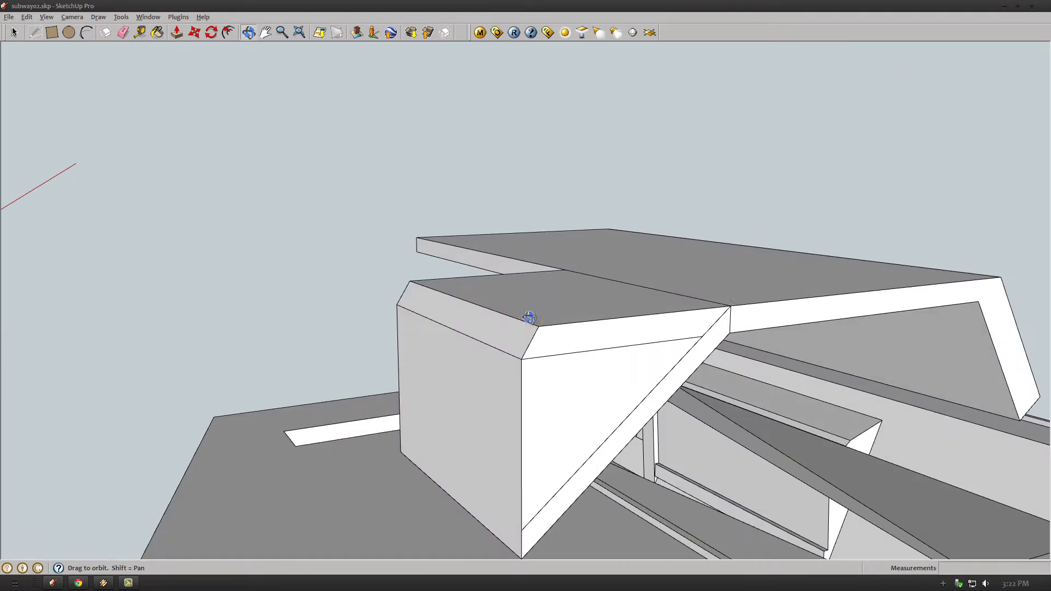
{"action": "left_click", "coordinate": [653, 352]}
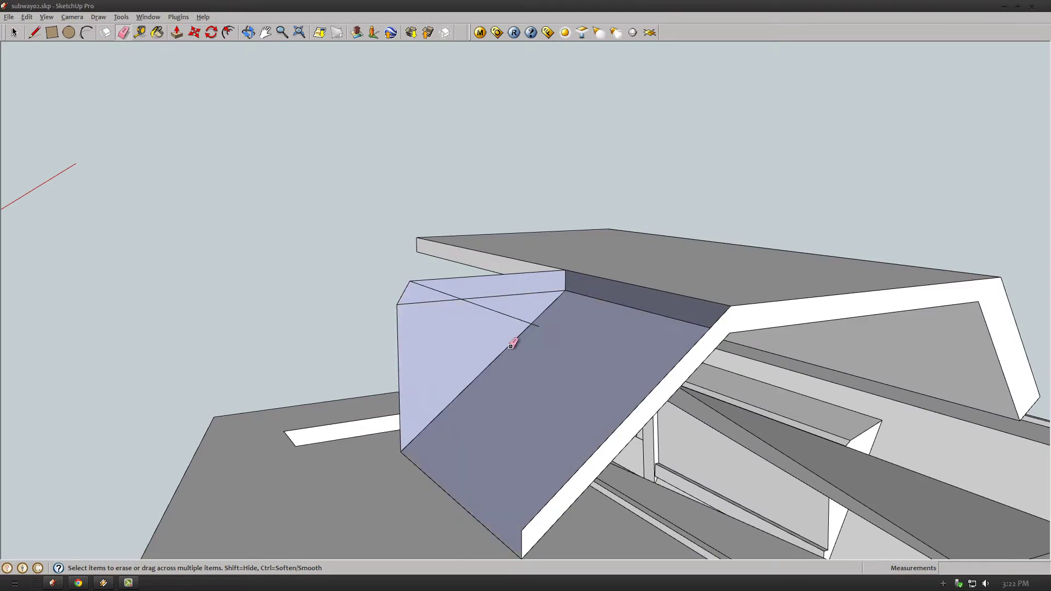
{"action": "key", "text": "e"}
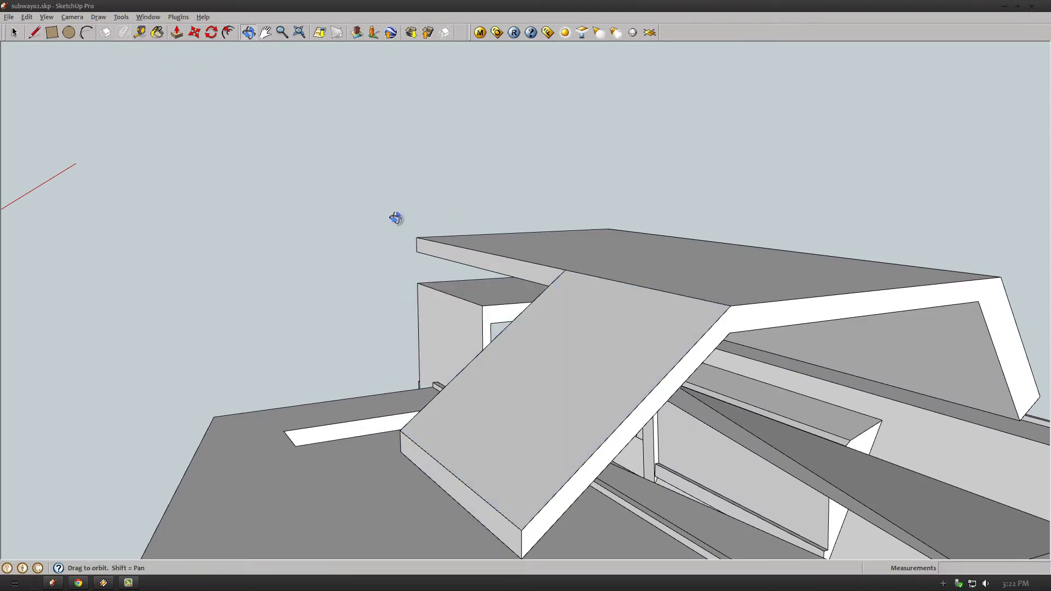
{"action": "mouse_move", "coordinate": [396, 218]}
{"action": "left_mouse_down"}
{"action": "mouse_move", "coordinate": [751, 317]}
{"action": "mouse_move", "coordinate": [420, 98]}
{"action": "mouse_move", "coordinate": [131, 263]}
{"action": "mouse_move", "coordinate": [256, 194]}
{"action": "mouse_move", "coordinate": [211, 135]}
{"action": "left_mouse_up"}
Offset the sloped wall's top outline and Push/Pull it into a slab
{"action": "key", "text": "l"}
{"action": "middle_click_drag", "start_coordinate": [212, 136], "coordinate": [353, 160]}
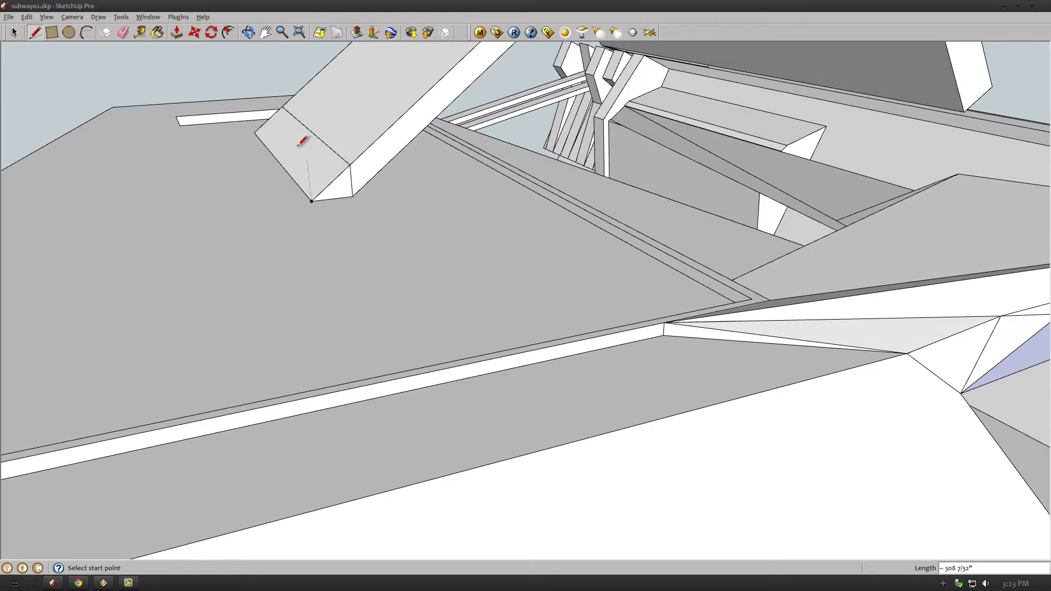
{"action": "middle_click_drag", "start_coordinate": [234, 141], "coordinate": [774, 196]}
{"action": "left_click", "coordinate": [773, 196]}
{"action": "left_click", "coordinate": [229, 33]}
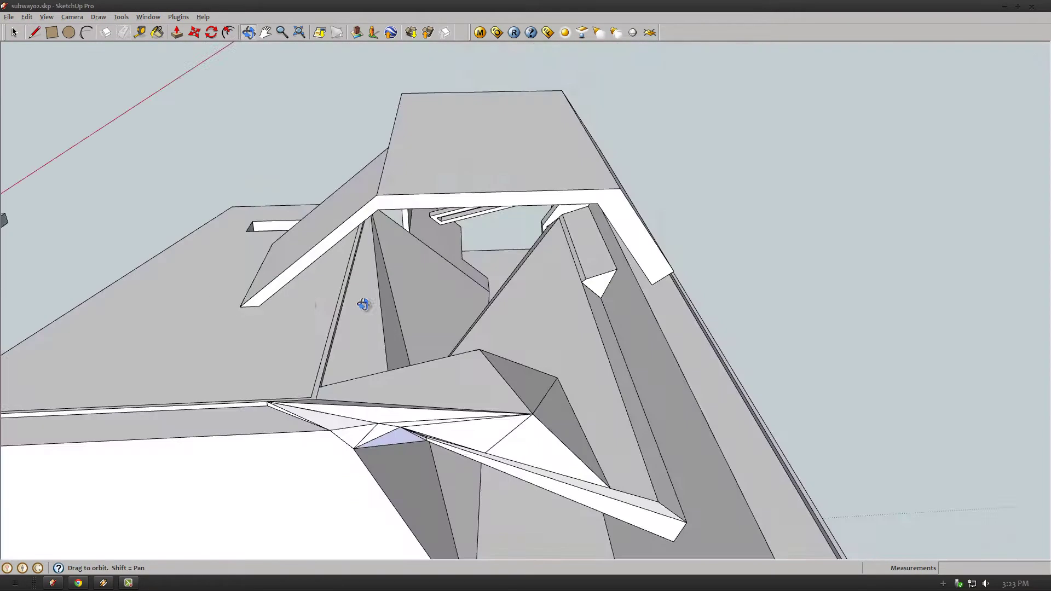
{"action": "middle_click_drag", "start_coordinate": [363, 305], "coordinate": [454, 179]}
{"action": "left_click_drag", "start_coordinate": [459, 222], "coordinate": [200, 446]}
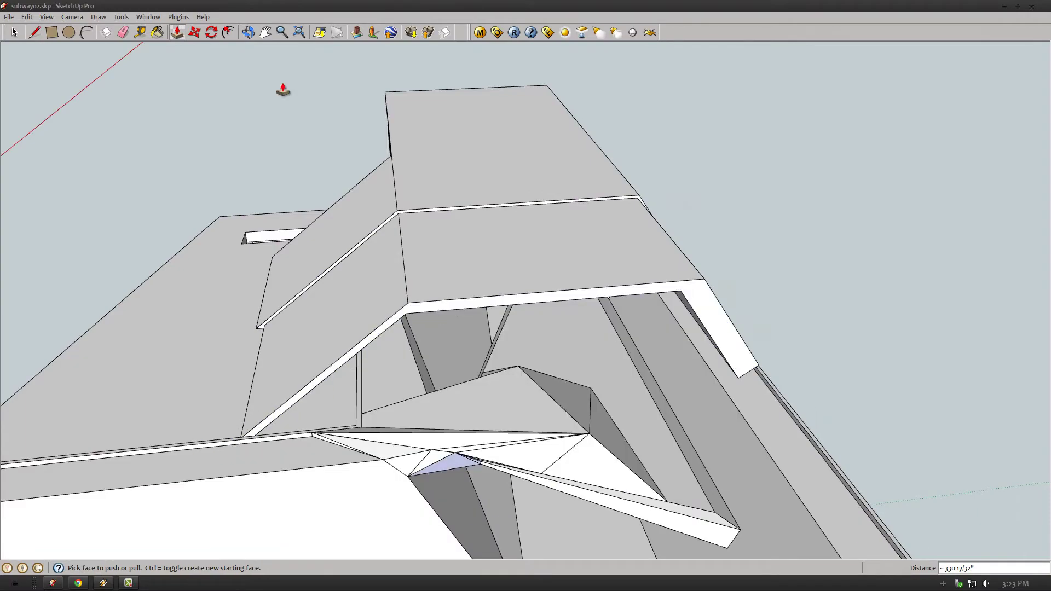
{"action": "mouse_move", "coordinate": [282, 89]}
{"action": "middle_mouse_down"}
{"action": "mouse_move", "coordinate": [620, 300]}
{"action": "mouse_move", "coordinate": [64, 75]}
{"action": "middle_mouse_up"}
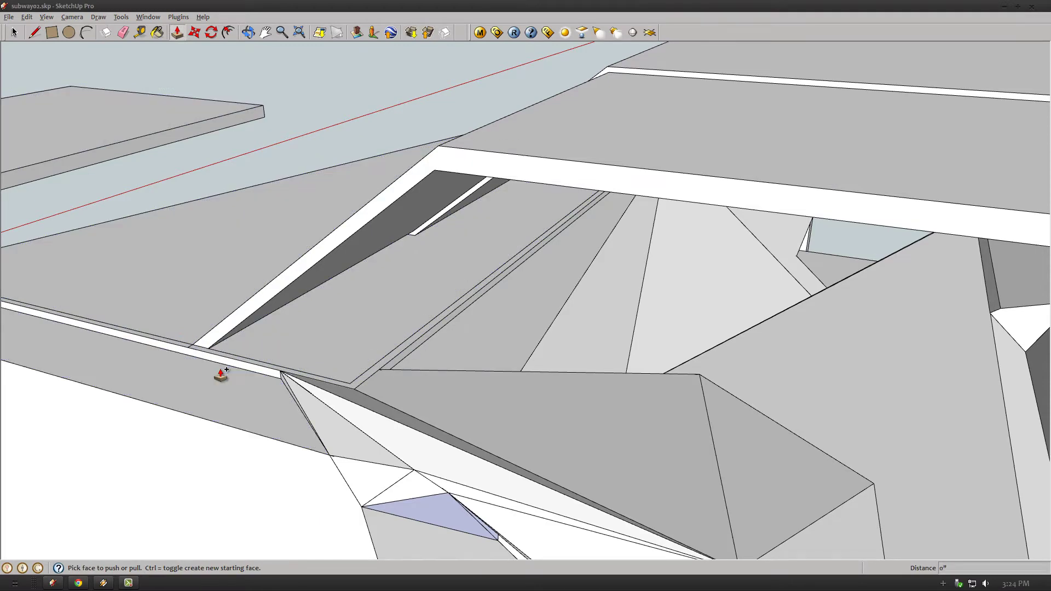
{"action": "mouse_move", "coordinate": [221, 375]}
{"action": "middle_mouse_down"}
{"action": "mouse_move", "coordinate": [211, 368]}
{"action": "mouse_move", "coordinate": [557, 281]}
{"action": "mouse_move", "coordinate": [707, 367]}
{"action": "mouse_move", "coordinate": [450, 389]}
{"action": "mouse_move", "coordinate": [388, 323]}
{"action": "middle_mouse_up"}
{"action": "scroll", "coordinate": [388, 324], "scroll_direction": "up", "scroll_amount": 3}
{"action": "scroll", "coordinate": [354, 195], "scroll_direction": "up", "scroll_amount": 3}
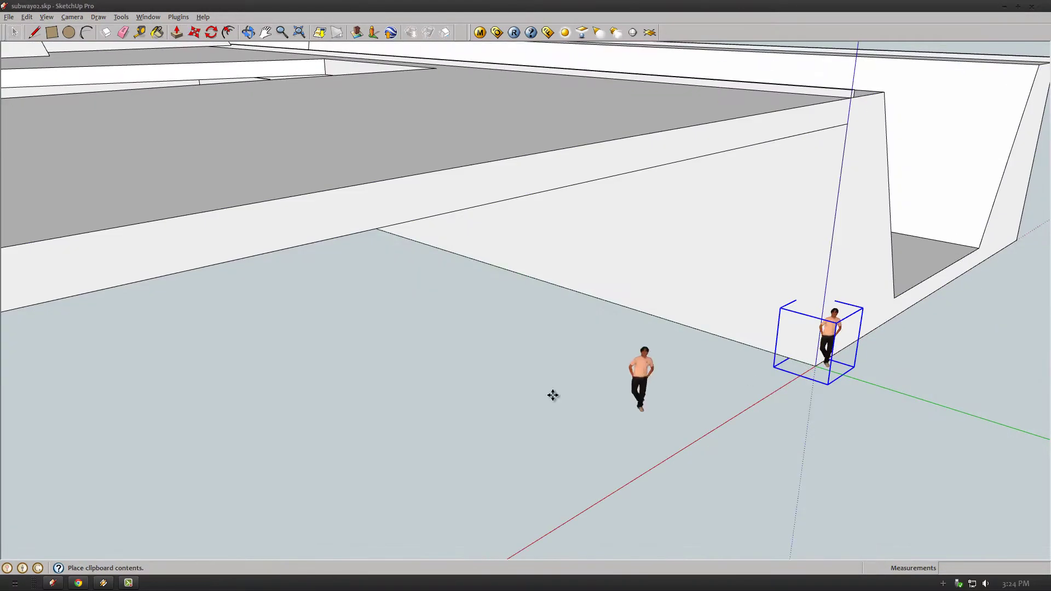
Place the pasted scale figure on the floor and push the blue face up into the ceiling
{"action": "mouse_move", "coordinate": [553, 396]}
{"action": "middle_mouse_down"}
{"action": "mouse_move", "coordinate": [481, 312]}
{"action": "mouse_move", "coordinate": [544, 340]}
{"action": "middle_mouse_up"}
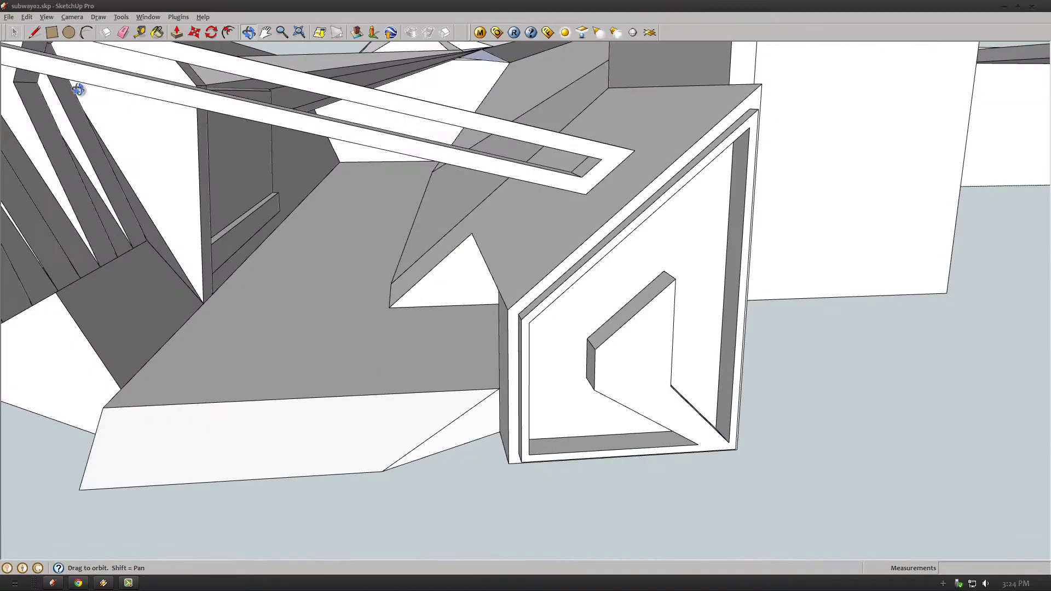
{"action": "left_click", "coordinate": [455, 349]}
{"action": "mouse_move", "coordinate": [455, 348]}
{"action": "middle_mouse_down"}
{"action": "mouse_move", "coordinate": [519, 212]}
{"action": "mouse_move", "coordinate": [472, 260]}
{"action": "middle_mouse_up"}
{"action": "scroll", "coordinate": [472, 260], "scroll_direction": "up", "scroll_amount": 3}
{"action": "key", "text": "p"}
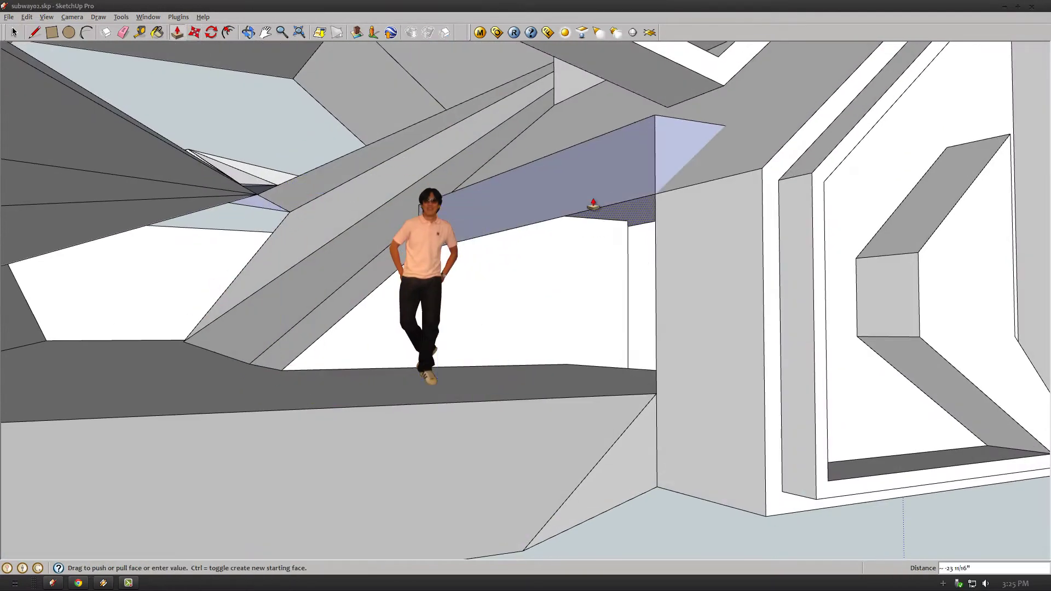
{"action": "left_click", "coordinate": [594, 175]}
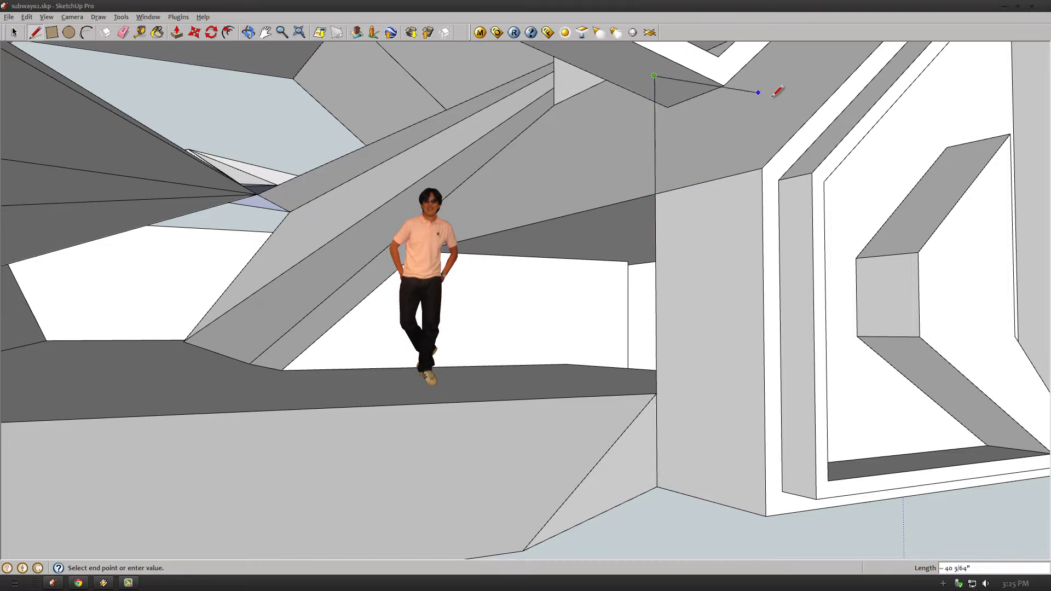
Draw the final edge at the box corner to close its top face
{"action": "mouse_move", "coordinate": [461, 175]}
{"action": "middle_mouse_down"}
{"action": "mouse_move", "coordinate": [352, 230]}
{"action": "mouse_move", "coordinate": [409, 308]}
{"action": "middle_mouse_up"}
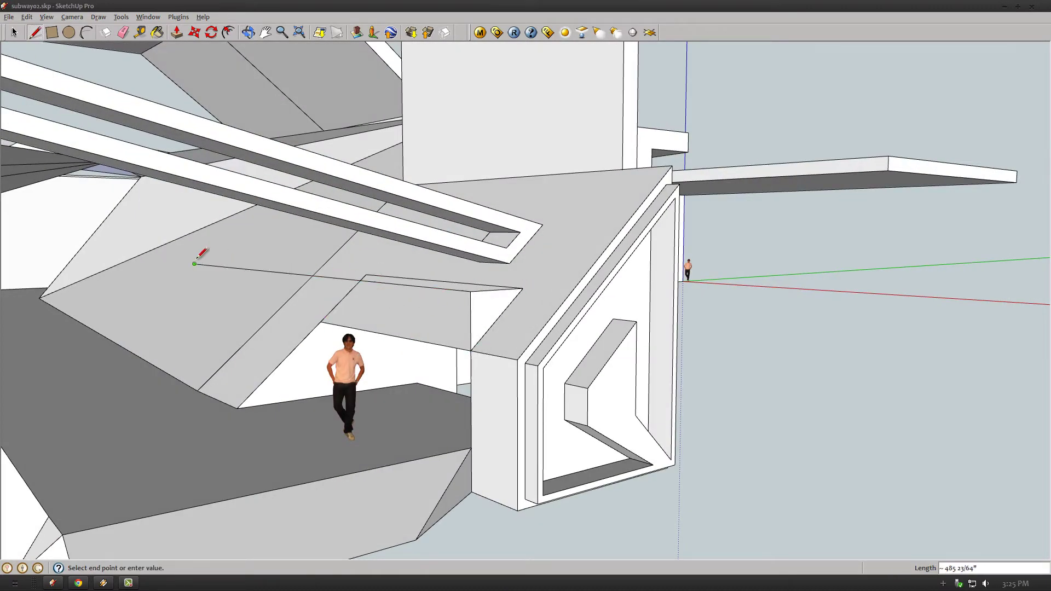
{"action": "middle_click_drag", "start_coordinate": [196, 260], "coordinate": [39, 35]}
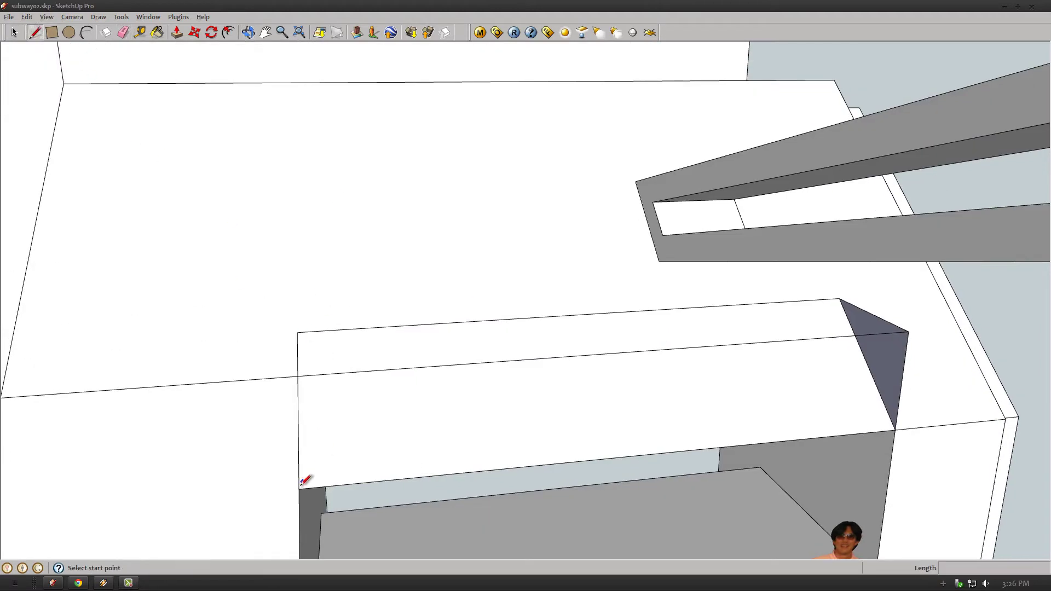
{"action": "left_click", "coordinate": [289, 376]}
{"action": "middle_click_drag", "start_coordinate": [289, 376], "coordinate": [209, 268]}
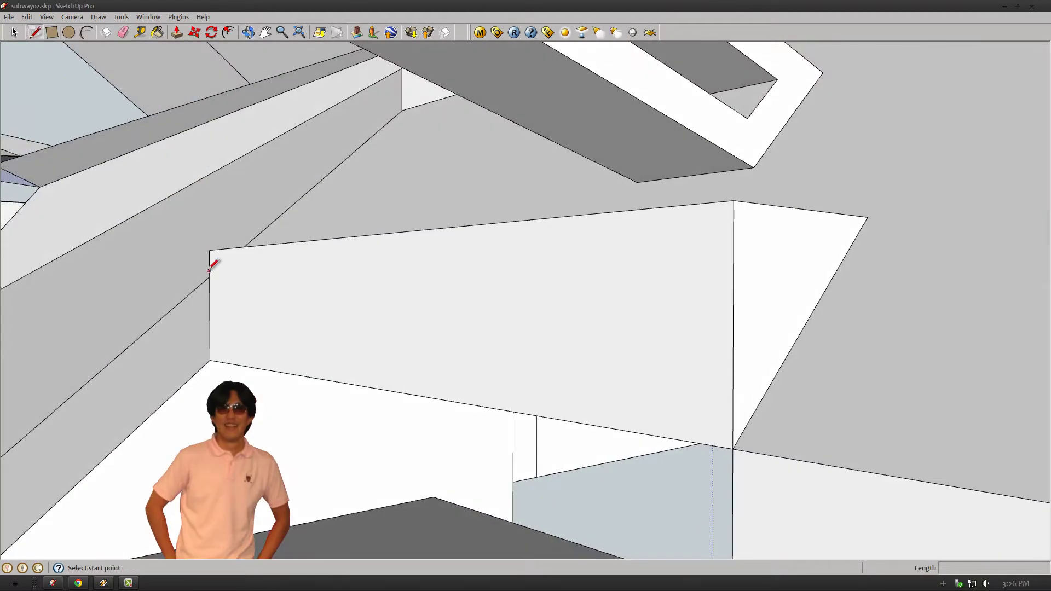
{"action": "key", "text": "f"}
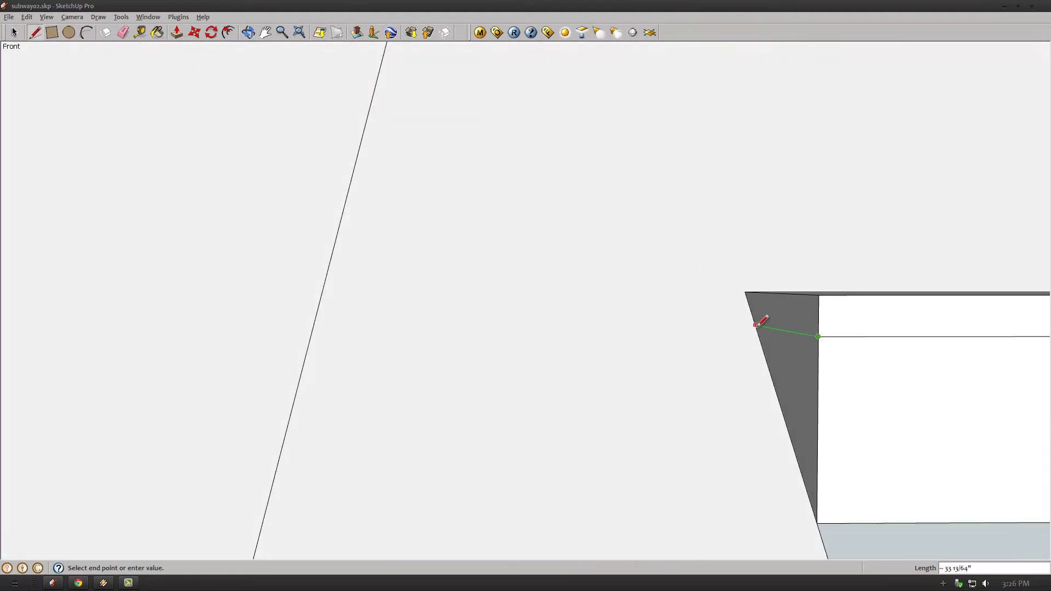
{"action": "mouse_move", "coordinate": [762, 323]}
{"action": "middle_mouse_down"}
{"action": "mouse_move", "coordinate": [164, 200]}
{"action": "mouse_move", "coordinate": [415, 293]}
{"action": "mouse_move", "coordinate": [72, 383]}
{"action": "middle_mouse_up"}
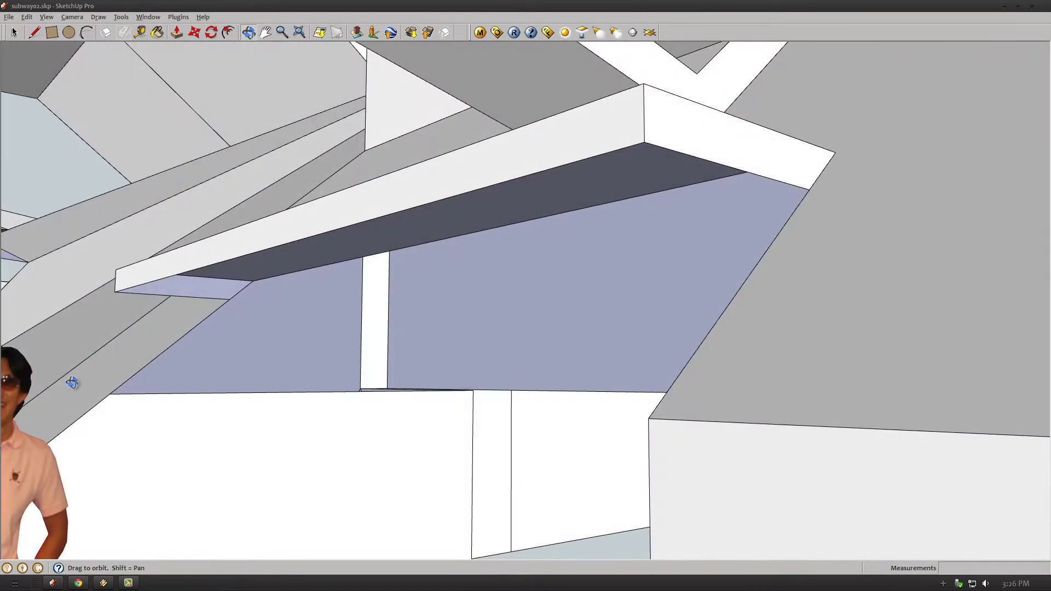
Draw edges between the sloped walls and ceiling to close the corner faces
{"action": "mouse_move", "coordinate": [255, 361]}
{"action": "middle_mouse_down"}
{"action": "mouse_move", "coordinate": [253, 293]}
{"action": "mouse_move", "coordinate": [282, 124]}
{"action": "mouse_move", "coordinate": [272, 69]}
{"action": "mouse_move", "coordinate": [256, 286]}
{"action": "middle_mouse_up"}
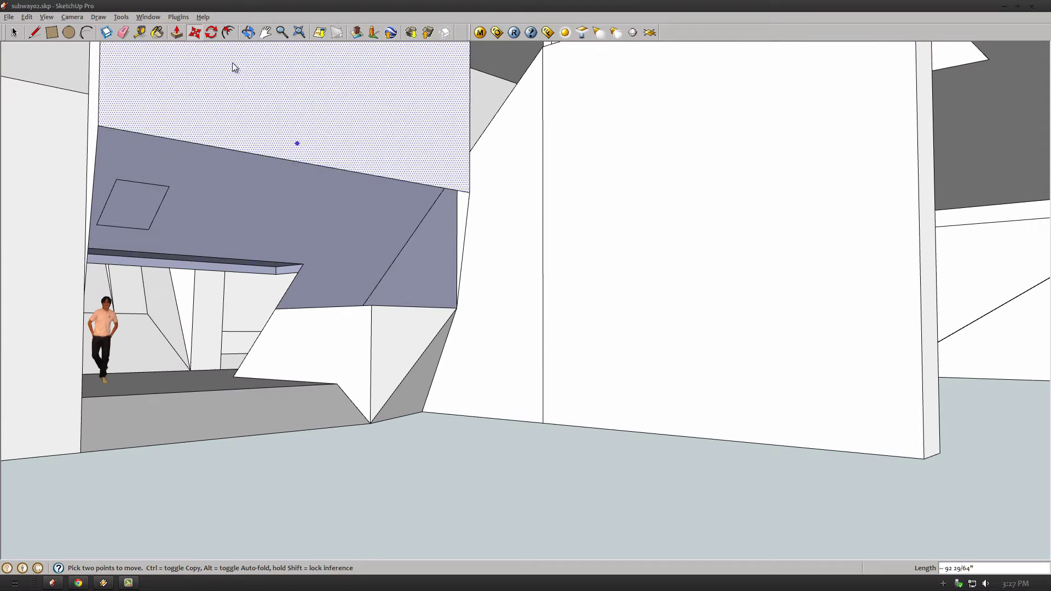
{"action": "mouse_move", "coordinate": [232, 63]}
{"action": "middle_mouse_down"}
{"action": "mouse_move", "coordinate": [206, 321]}
{"action": "mouse_move", "coordinate": [397, 267]}
{"action": "middle_mouse_up"}
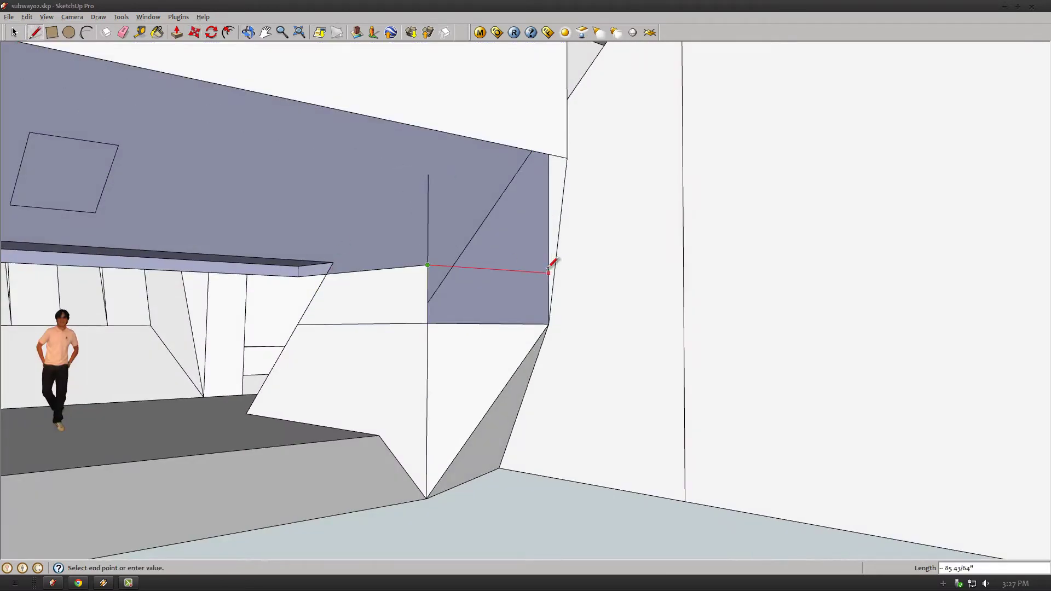
{"action": "left_click", "coordinate": [567, 158]}
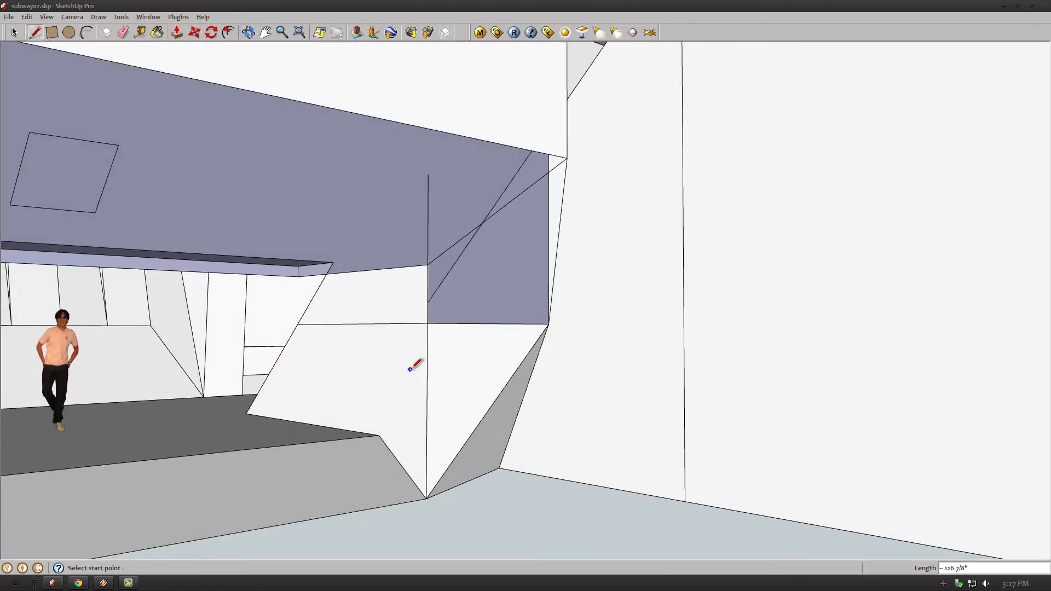
{"action": "mouse_move", "coordinate": [568, 158]}
{"action": "middle_mouse_down"}
{"action": "mouse_move", "coordinate": [235, 299]}
{"action": "mouse_move", "coordinate": [283, 280]}
{"action": "mouse_move", "coordinate": [140, 234]}
{"action": "middle_mouse_up"}
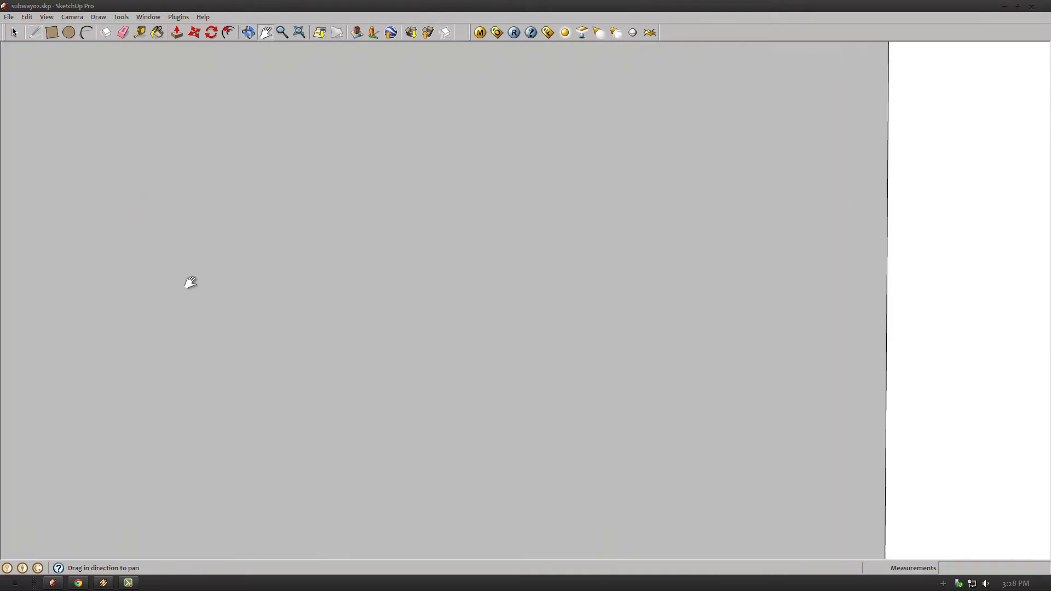
{"action": "mouse_move", "coordinate": [188, 284]}
{"action": "middle_mouse_down", "text": "shift"}
{"action": "mouse_move", "coordinate": [441, 247]}
{"action": "mouse_move", "coordinate": [259, 308]}
{"action": "mouse_move", "coordinate": [265, 284]}
{"action": "middle_mouse_up", "text": "shift"}
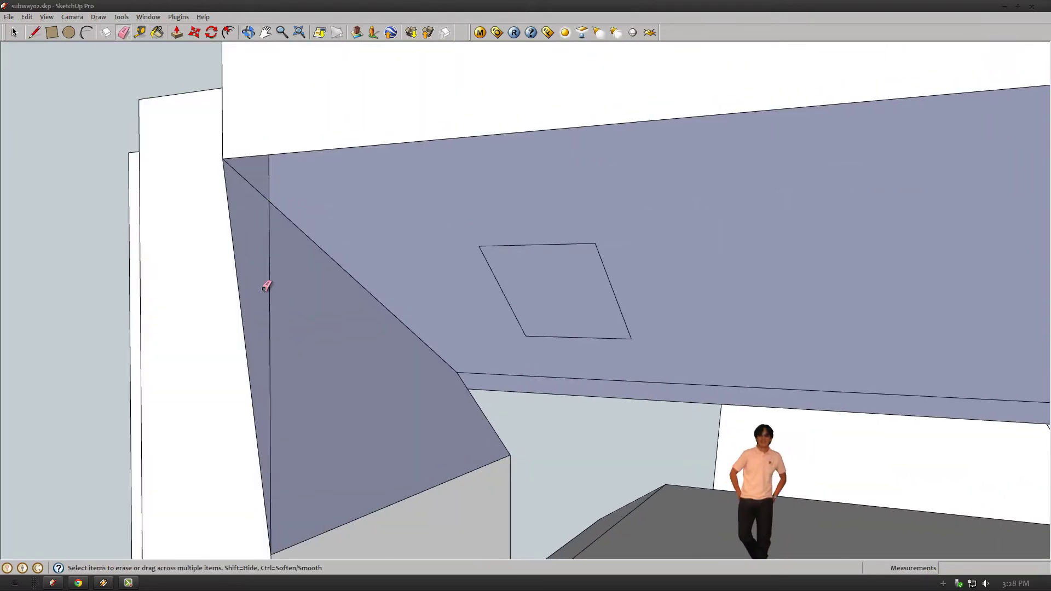
{"action": "left_click", "coordinate": [316, 149]}
Close the gap at the left wall edge, cancelling a stray ceiling edge with Esc
{"action": "mouse_move", "coordinate": [316, 149]}
{"action": "middle_mouse_down"}
{"action": "mouse_move", "coordinate": [355, 362]}
{"action": "mouse_move", "coordinate": [336, 383]}
{"action": "mouse_move", "coordinate": [380, 290]}
{"action": "mouse_move", "coordinate": [152, 41]}
{"action": "mouse_move", "coordinate": [45, 39]}
{"action": "middle_mouse_up"}
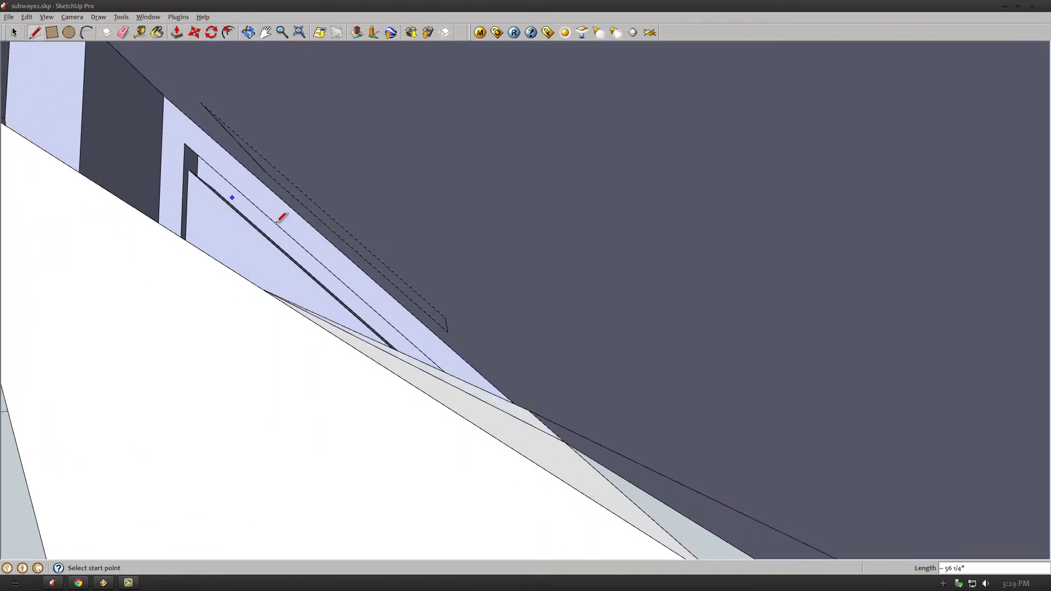
{"action": "mouse_move", "coordinate": [277, 244]}
{"action": "middle_mouse_down"}
{"action": "mouse_move", "coordinate": [599, 505]}
{"action": "mouse_move", "coordinate": [214, 418]}
{"action": "mouse_move", "coordinate": [236, 375]}
{"action": "mouse_move", "coordinate": [356, 304]}
{"action": "middle_mouse_up"}
{"action": "mouse_move", "coordinate": [397, 379]}
{"action": "middle_mouse_down"}
{"action": "mouse_move", "coordinate": [326, 413]}
{"action": "mouse_move", "coordinate": [486, 453]}
{"action": "mouse_move", "coordinate": [693, 372]}
{"action": "middle_mouse_up"}
{"action": "mouse_move", "coordinate": [525, 168]}
{"action": "middle_mouse_down"}
{"action": "mouse_move", "coordinate": [387, 294]}
{"action": "mouse_move", "coordinate": [685, 376]}
{"action": "mouse_move", "coordinate": [286, 275]}
{"action": "middle_mouse_up"}
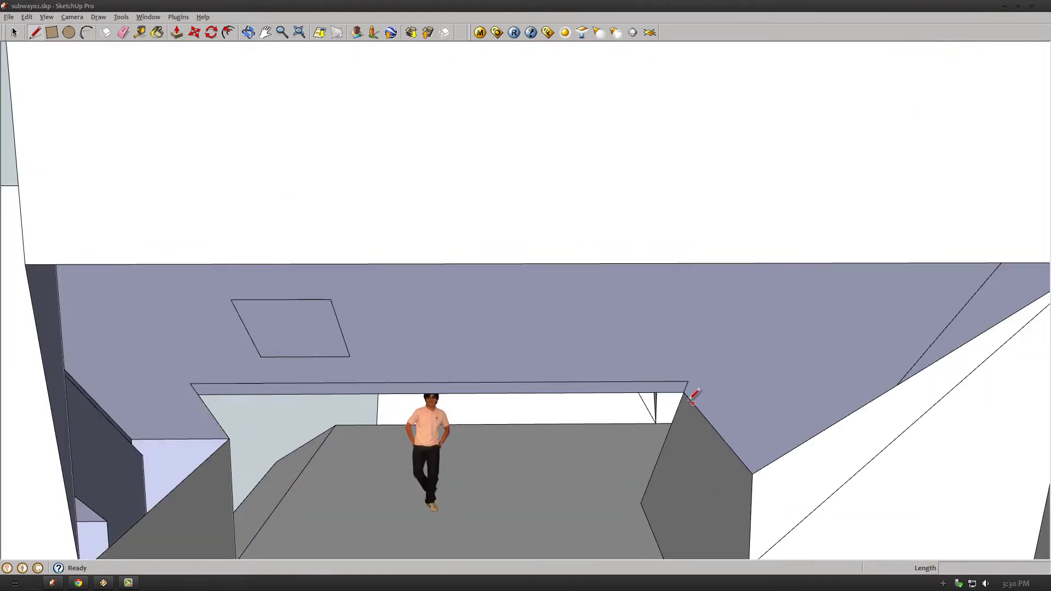
{"action": "left_click", "coordinate": [67, 477]}
{"action": "mouse_move", "coordinate": [196, 380]}
{"action": "middle_mouse_down"}
{"action": "mouse_move", "coordinate": [290, 460]}
{"action": "mouse_move", "coordinate": [202, 168]}
{"action": "mouse_move", "coordinate": [280, 463]}
{"action": "middle_mouse_up"}
{"action": "left_click", "coordinate": [202, 168]}
{"action": "key", "text": "Escape"}
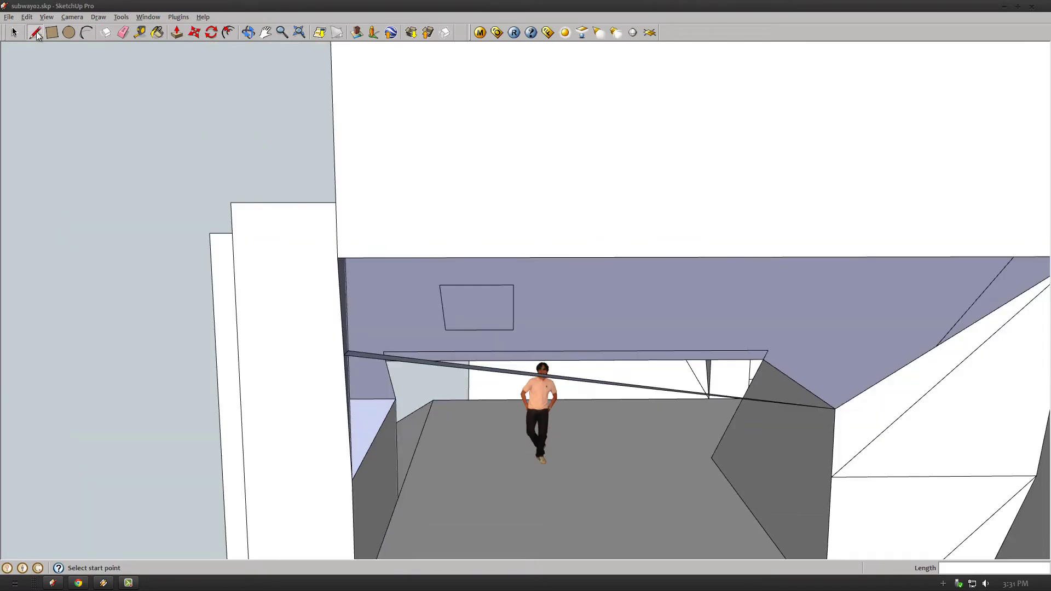
{"action": "mouse_move", "coordinate": [155, 126]}
{"action": "middle_mouse_down"}
{"action": "mouse_move", "coordinate": [364, 63]}
{"action": "mouse_move", "coordinate": [364, 277]}
{"action": "middle_mouse_up"}
Split the ceiling face with a line and push the ceiling rectangle into the slab
{"action": "left_click", "coordinate": [151, 185]}
{"action": "left_click", "coordinate": [353, 395]}
{"action": "middle_click_drag", "start_coordinate": [353, 396], "coordinate": [22, 14], "text": "shift"}
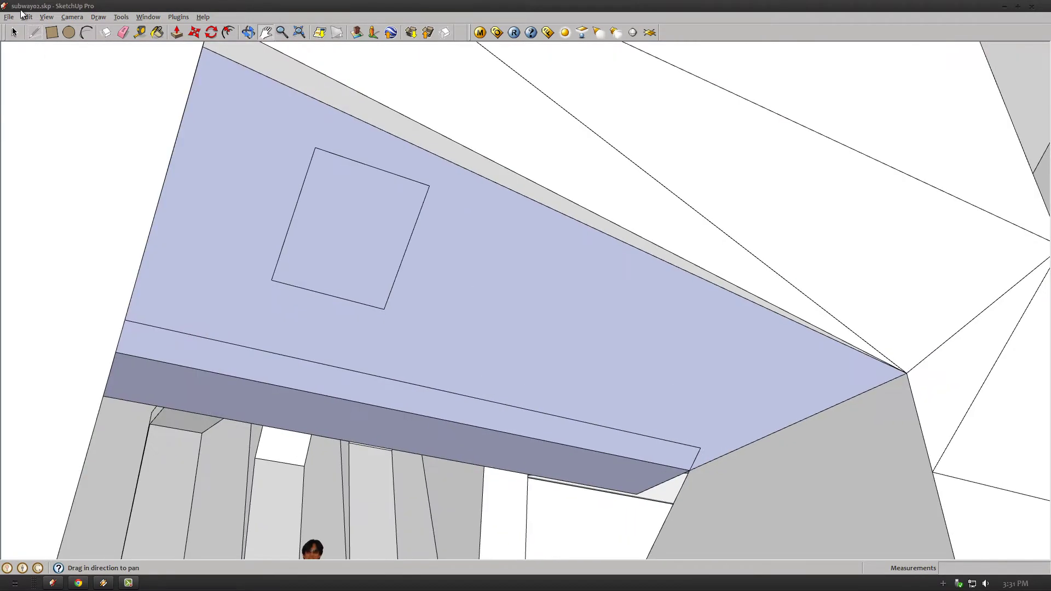
{"action": "mouse_move", "coordinate": [317, 149]}
{"action": "middle_mouse_down"}
{"action": "mouse_move", "coordinate": [392, 244]}
{"action": "mouse_move", "coordinate": [328, 257]}
{"action": "middle_mouse_up"}
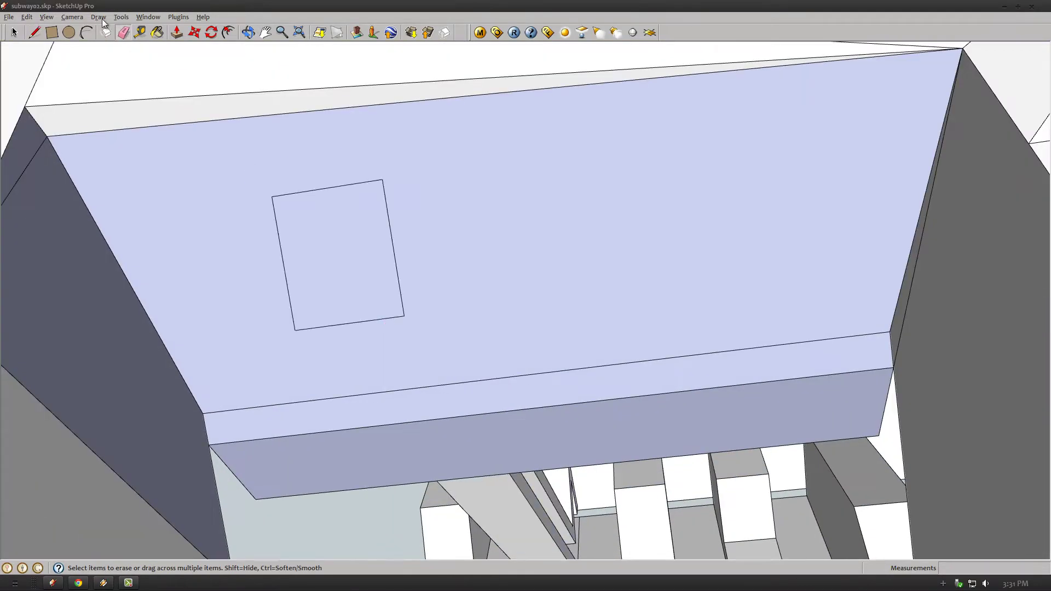
{"action": "key", "text": "p"}
{"action": "left_click_drag", "start_coordinate": [329, 258], "coordinate": [131, 60]}
{"action": "left_click", "coordinate": [310, 286]}
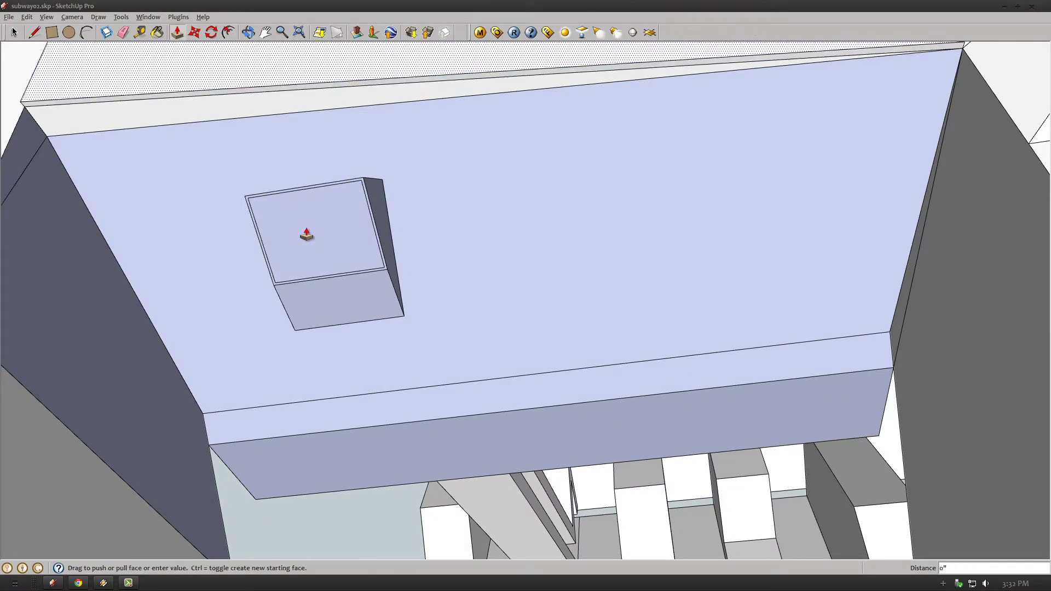
{"action": "left_click", "coordinate": [369, 265]}
Orbit around the building exterior and start a new edge on the wall
{"action": "mouse_move", "coordinate": [368, 265]}
{"action": "middle_mouse_down"}
{"action": "mouse_move", "coordinate": [386, 495]}
{"action": "mouse_move", "coordinate": [472, 432]}
{"action": "mouse_move", "coordinate": [162, 477]}
{"action": "mouse_move", "coordinate": [429, 113]}
{"action": "mouse_move", "coordinate": [867, 296]}
{"action": "mouse_move", "coordinate": [855, 343]}
{"action": "mouse_move", "coordinate": [106, 100]}
{"action": "mouse_move", "coordinate": [270, 87]}
{"action": "middle_mouse_up"}
{"action": "key", "text": "l"}
{"action": "key", "text": "e"}
{"action": "key", "text": "l"}
{"action": "left_click_drag", "start_coordinate": [129, 444], "coordinate": [135, 95]}
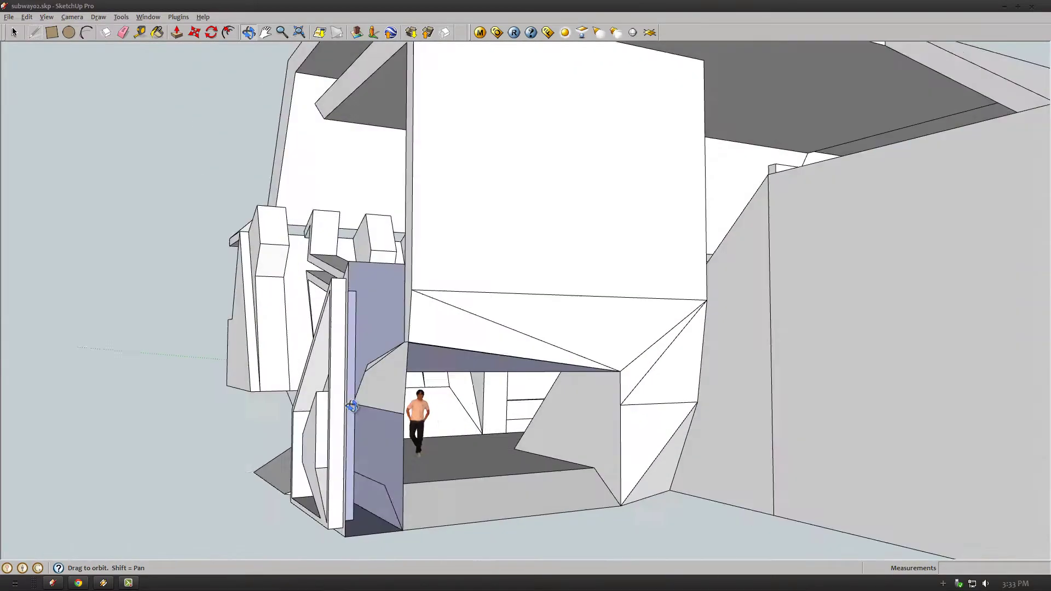
{"action": "key", "text": "l"}
{"action": "key", "text": "o"}
{"action": "left_click_drag", "start_coordinate": [359, 282], "coordinate": [54, 312]}
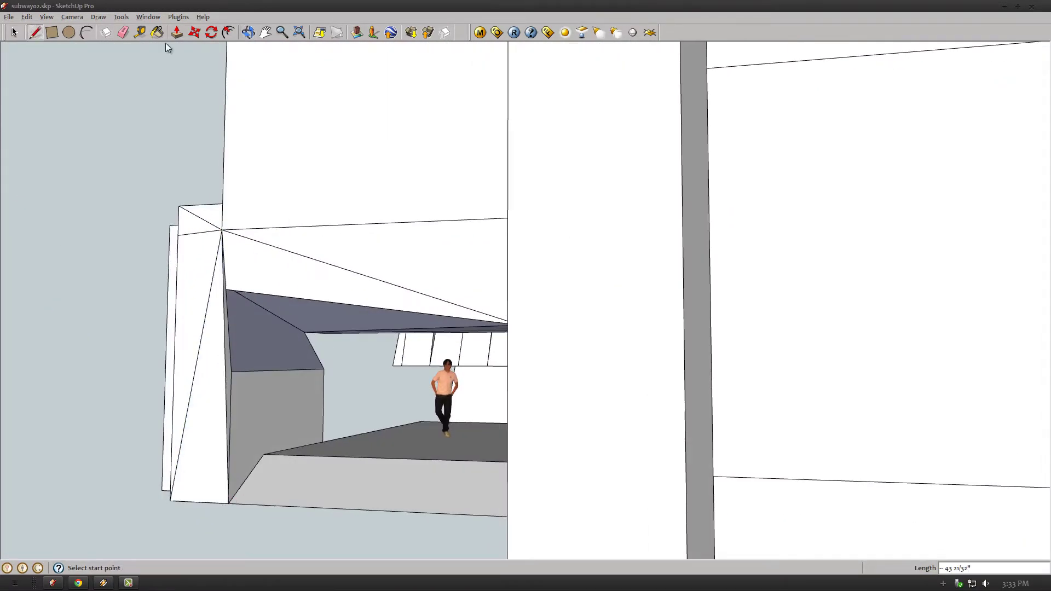
{"action": "scroll", "coordinate": [314, 346], "scroll_direction": "up", "scroll_amount": 5}
{"action": "scroll", "coordinate": [287, 326], "scroll_direction": "up", "scroll_amount": 3}
{"action": "scroll", "coordinate": [287, 326], "scroll_direction": "down", "scroll_amount": 3}
{"action": "scroll", "coordinate": [291, 312], "scroll_direction": "up", "scroll_amount": 2}
{"action": "key", "text": "l"}
{"action": "left_click", "coordinate": [260, 310]}
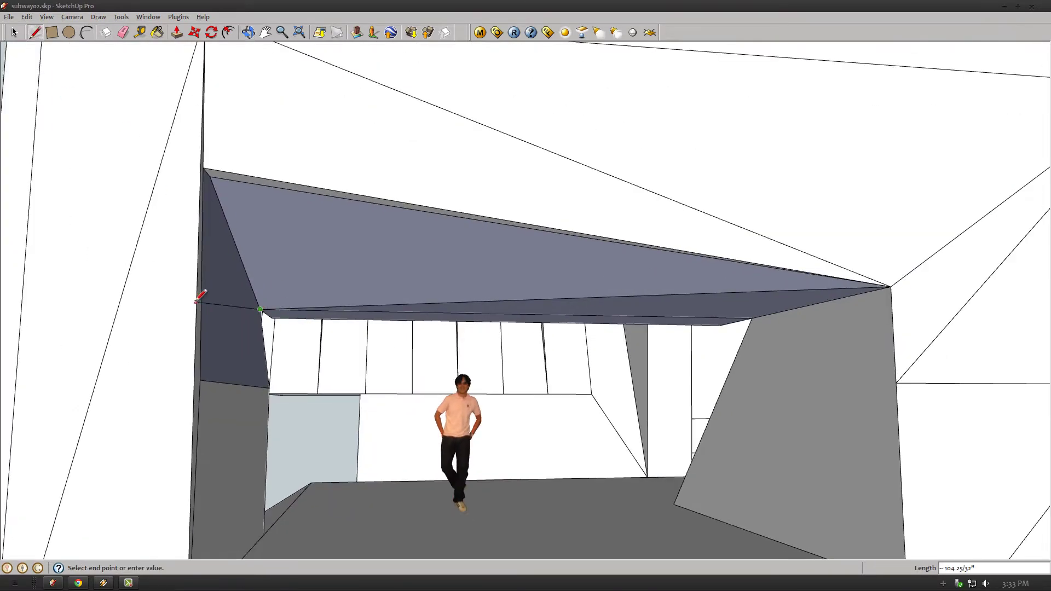
Erase the face and edges above the skylight opening and inspect it from outside
{"action": "key", "text": "e"}
{"action": "scroll", "coordinate": [495, 293], "scroll_direction": "up", "scroll_amount": 4}
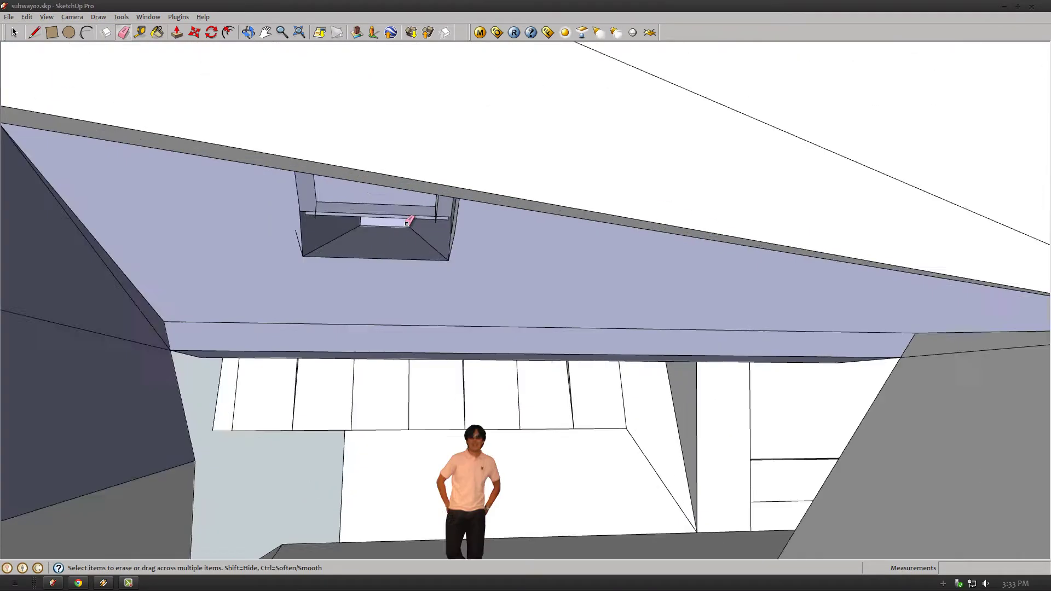
{"action": "scroll", "coordinate": [568, 121], "scroll_direction": "up", "scroll_amount": 2}
{"action": "left_click_drag", "start_coordinate": [567, 121], "coordinate": [481, 168]}
{"action": "scroll", "coordinate": [551, 204], "scroll_direction": "down", "scroll_amount": 3}
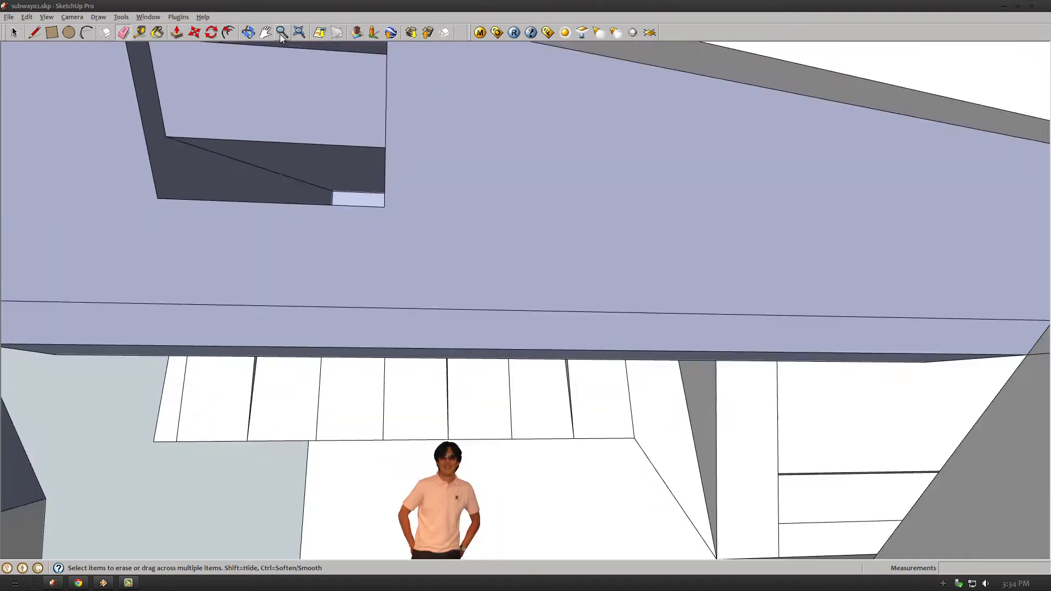
{"action": "mouse_move", "coordinate": [550, 204]}
{"action": "middle_mouse_down"}
{"action": "mouse_move", "coordinate": [575, 199]}
{"action": "mouse_move", "coordinate": [195, 63]}
{"action": "mouse_move", "coordinate": [763, 287]}
{"action": "mouse_move", "coordinate": [815, 403]}
{"action": "mouse_move", "coordinate": [661, 344]}
{"action": "middle_mouse_up"}
{"action": "scroll", "coordinate": [415, 194], "scroll_direction": "up", "scroll_amount": 5}
{"action": "mouse_move", "coordinate": [416, 195]}
{"action": "middle_mouse_down"}
{"action": "mouse_move", "coordinate": [458, 218]}
{"action": "mouse_move", "coordinate": [237, 308]}
{"action": "middle_mouse_up"}
Undo twice to restore the erased ceiling face, then start a new edge on the slab
{"action": "key", "text": "ctrl+z"}
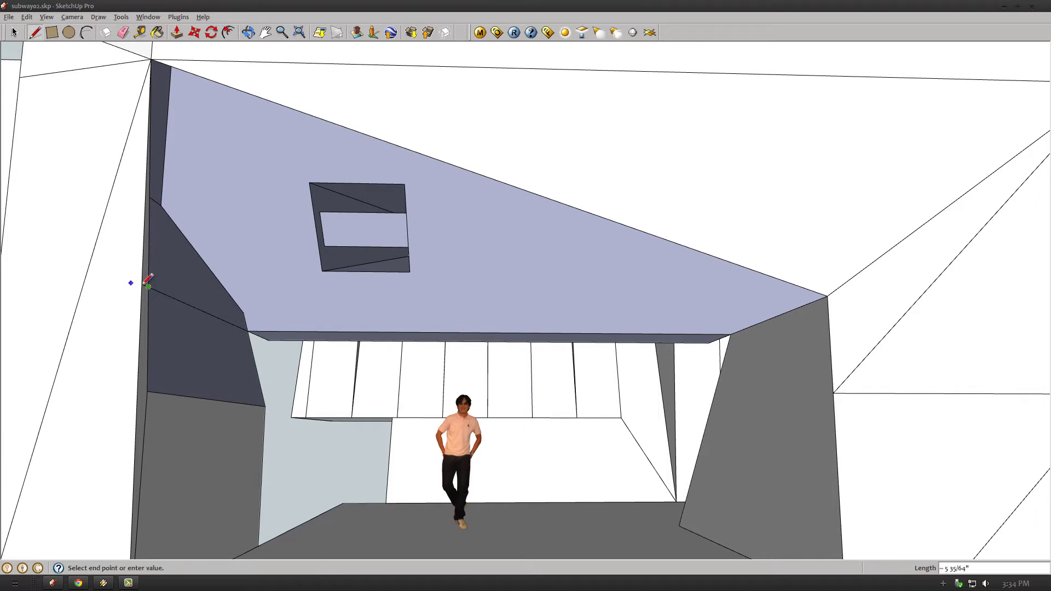
{"action": "key", "text": "ctrl+z"}
{"action": "mouse_move", "coordinate": [366, 87]}
{"action": "middle_mouse_down"}
{"action": "mouse_move", "coordinate": [404, 294]}
{"action": "mouse_move", "coordinate": [111, 268]}
{"action": "mouse_move", "coordinate": [244, 268]}
{"action": "mouse_move", "coordinate": [734, 347]}
{"action": "mouse_move", "coordinate": [404, 202]}
{"action": "middle_mouse_up"}
{"action": "scroll", "coordinate": [438, 251], "scroll_direction": "up", "scroll_amount": 5}
{"action": "key", "text": "e"}
{"action": "middle_click_drag", "start_coordinate": [479, 164], "coordinate": [572, 241]}
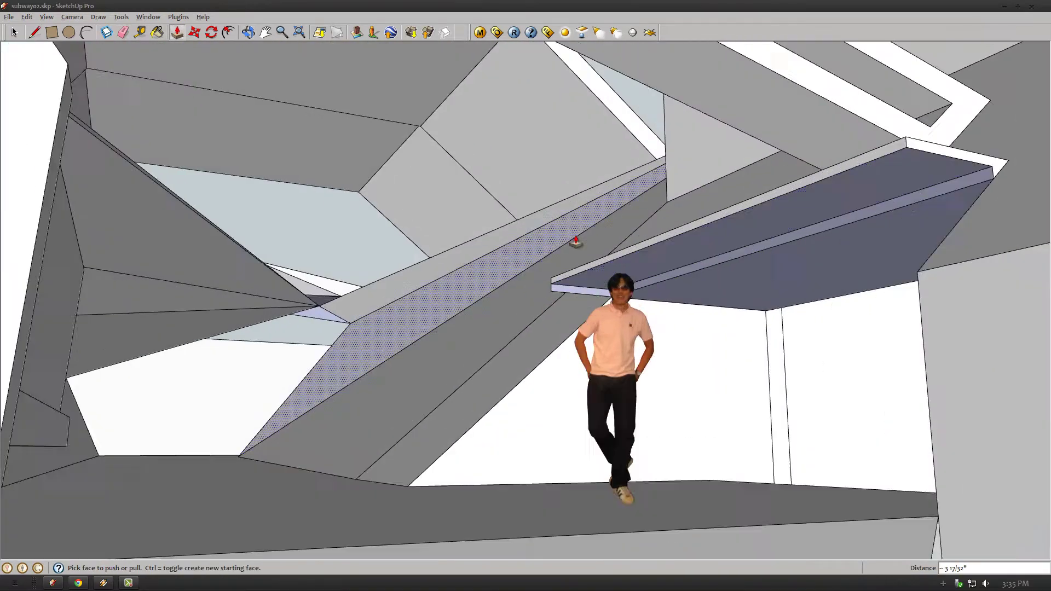
{"action": "scroll", "coordinate": [547, 296], "scroll_direction": "up", "scroll_amount": 5}
{"action": "key", "text": "l"}
{"action": "mouse_move", "coordinate": [541, 316]}
{"action": "middle_mouse_down"}
{"action": "mouse_move", "coordinate": [548, 247]}
{"action": "mouse_move", "coordinate": [630, 334]}
{"action": "middle_mouse_up"}
{"action": "left_click", "coordinate": [631, 337]}
{"action": "mouse_move", "coordinate": [461, 269]}
{"action": "middle_mouse_down"}
{"action": "mouse_move", "coordinate": [434, 335]}
{"action": "mouse_move", "coordinate": [145, 3]}
{"action": "middle_mouse_up"}
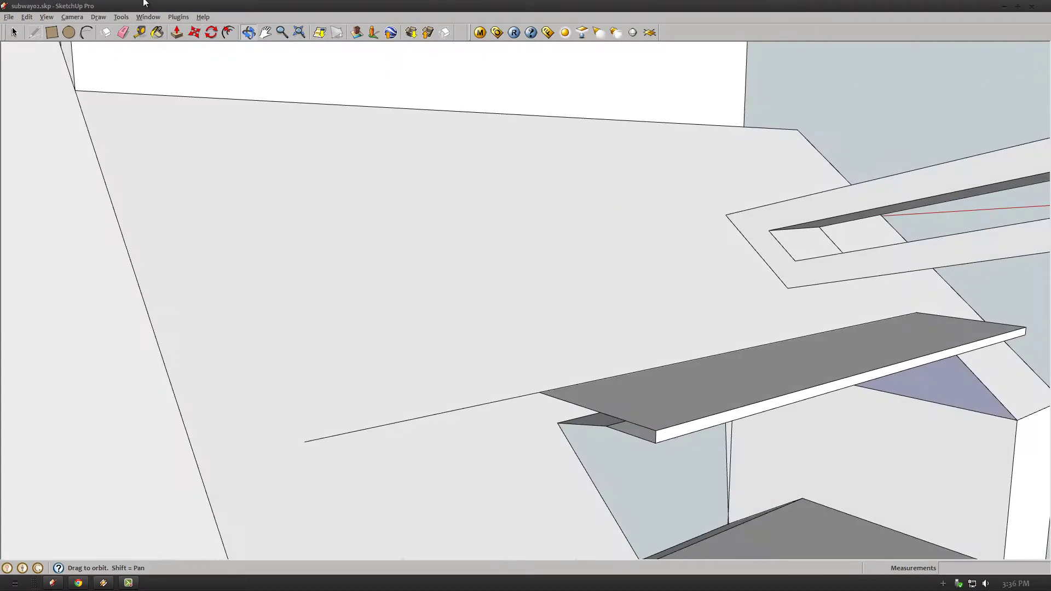
Draw a skylight strip rectangle on the roof slab
{"action": "scroll", "coordinate": [526, 295], "scroll_direction": "down", "scroll_amount": 5}
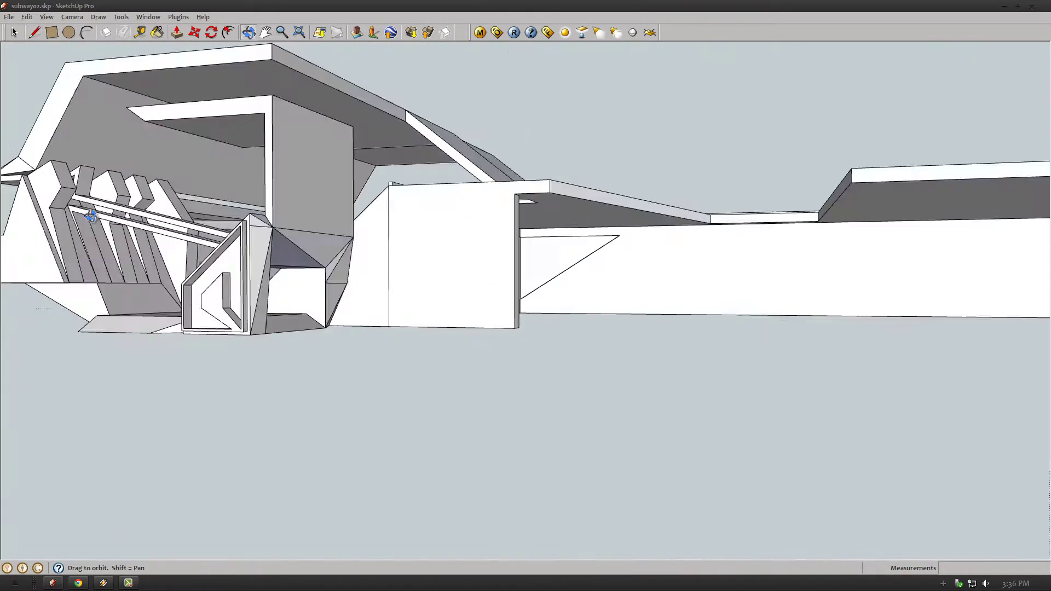
{"action": "mouse_move", "coordinate": [526, 296]}
{"action": "middle_mouse_down"}
{"action": "mouse_move", "coordinate": [365, 66]}
{"action": "mouse_move", "coordinate": [854, 324]}
{"action": "mouse_move", "coordinate": [685, 219]}
{"action": "middle_mouse_up"}
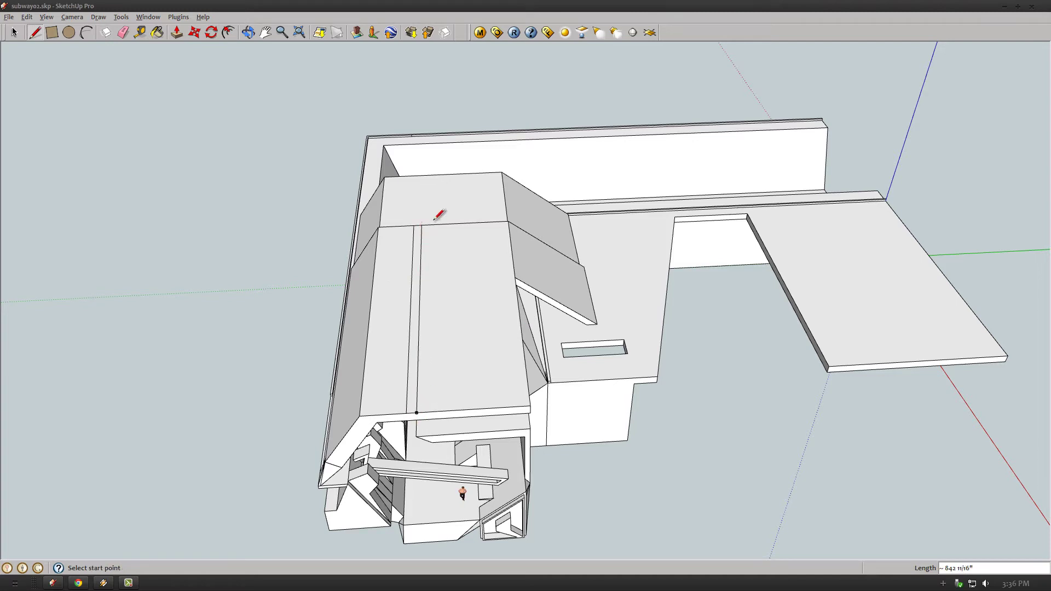
{"action": "left_click", "coordinate": [492, 224]}
{"action": "scroll", "coordinate": [518, 386], "scroll_direction": "up", "scroll_amount": 2}
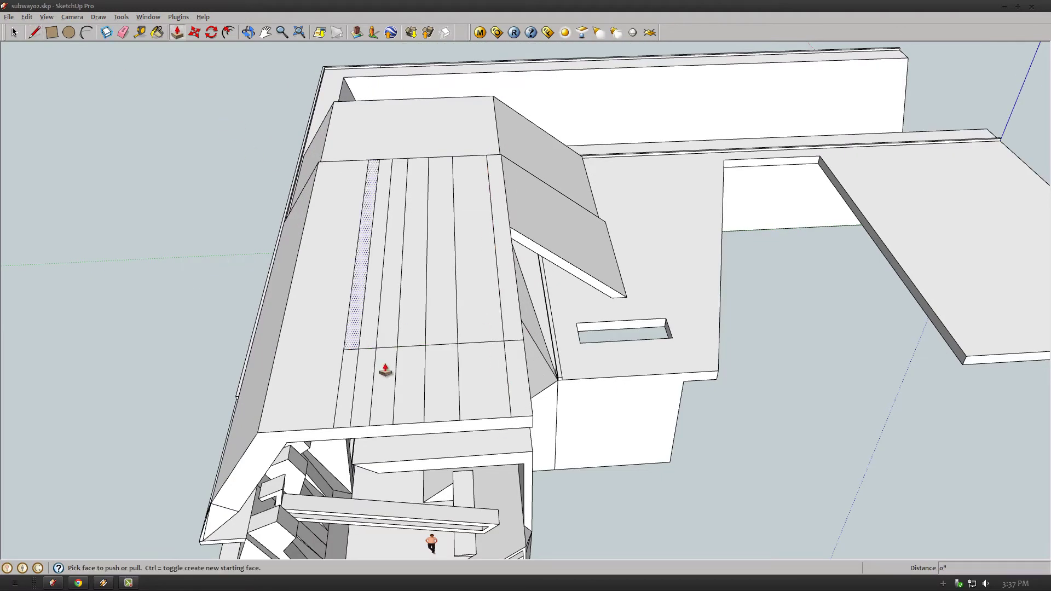
{"action": "mouse_move", "coordinate": [386, 370]}
{"action": "middle_mouse_down"}
{"action": "mouse_move", "coordinate": [376, 293]}
{"action": "mouse_move", "coordinate": [352, 270]}
{"action": "mouse_move", "coordinate": [329, 71]}
{"action": "mouse_move", "coordinate": [290, 4]}
{"action": "mouse_move", "coordinate": [400, 246]}
{"action": "middle_mouse_up"}
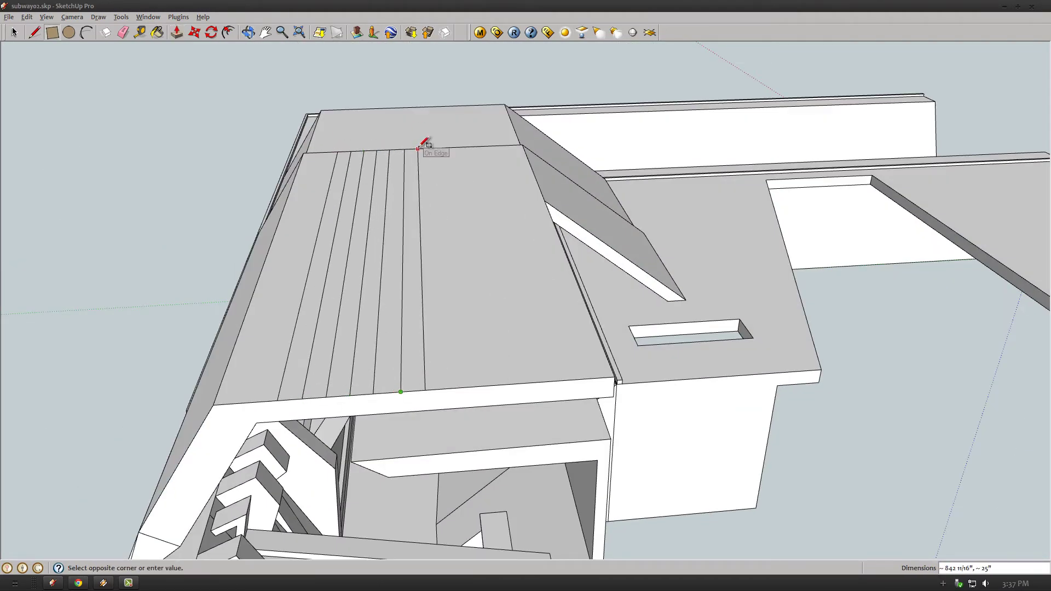
{"action": "left_click", "coordinate": [452, 387]}
{"action": "key", "text": "p"}
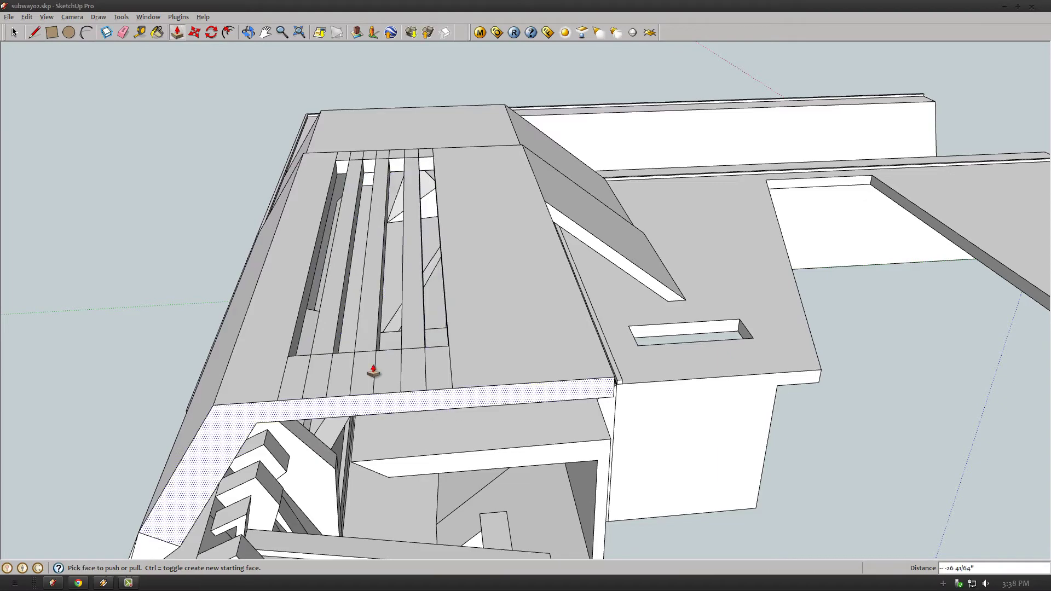
Push a long slot into the sloped upper block's side wall
{"action": "mouse_move", "coordinate": [371, 364]}
{"action": "middle_mouse_down"}
{"action": "mouse_move", "coordinate": [352, 404]}
{"action": "mouse_move", "coordinate": [159, 235]}
{"action": "mouse_move", "coordinate": [551, 318]}
{"action": "mouse_move", "coordinate": [181, 159]}
{"action": "middle_mouse_up"}
{"action": "key", "text": "l"}
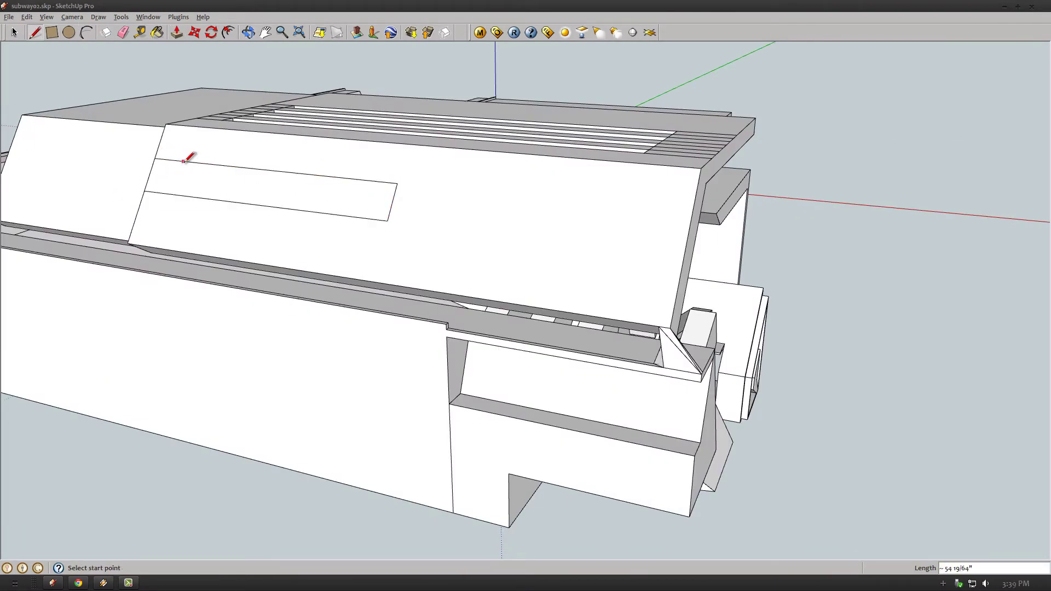
{"action": "left_click", "coordinate": [400, 221]}
{"action": "scroll", "coordinate": [392, 206], "scroll_direction": "up", "scroll_amount": 5}
{"action": "scroll", "coordinate": [404, 197], "scroll_direction": "up", "scroll_amount": 3}
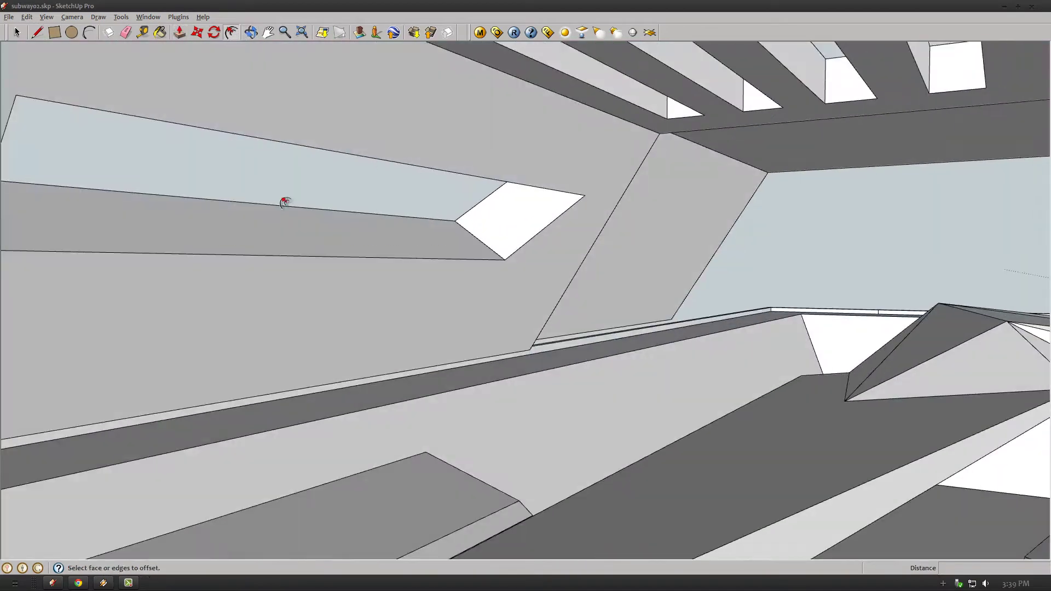
Offset an inset panel outline on the base's front face
{"action": "key", "text": "f"}
{"action": "scroll", "coordinate": [237, 195], "scroll_direction": "down", "scroll_amount": 5}
{"action": "scroll", "coordinate": [593, 265], "scroll_direction": "down", "scroll_amount": 5}
{"action": "middle_click_drag", "start_coordinate": [593, 265], "coordinate": [767, 317]}
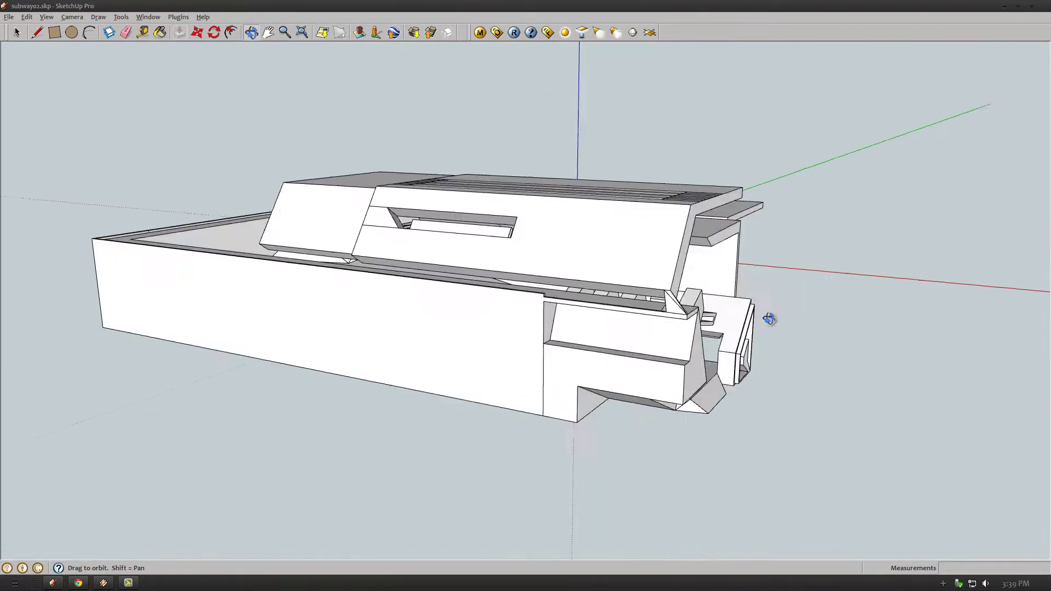
{"action": "left_click", "coordinate": [55, 33]}
{"action": "key", "text": "f"}
{"action": "left_click", "coordinate": [307, 326]}
{"action": "key", "text": "e"}
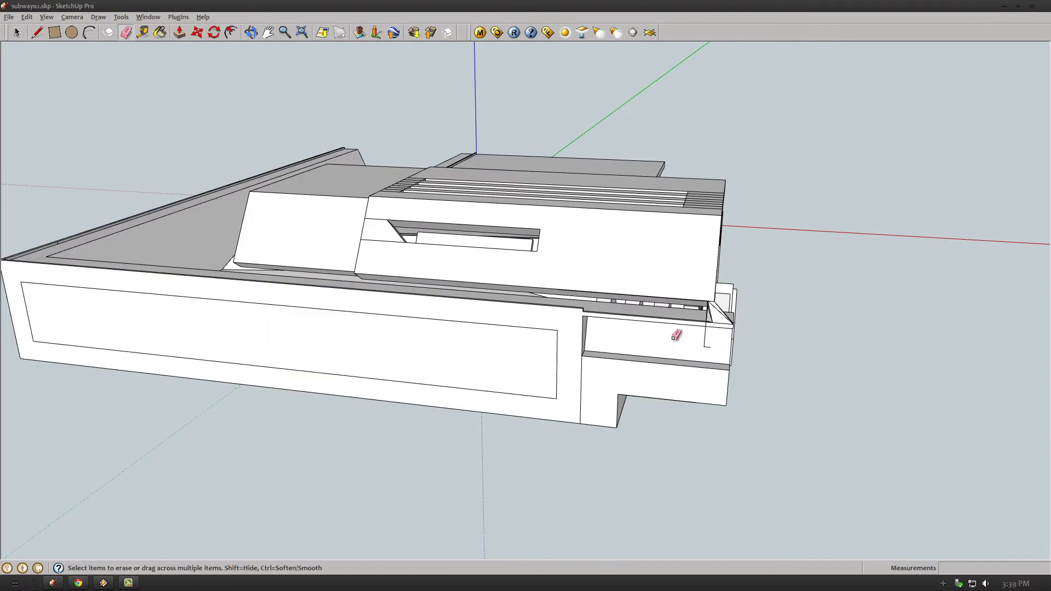
{"action": "scroll", "coordinate": [731, 282], "scroll_direction": "up", "scroll_amount": 5}
{"action": "scroll", "coordinate": [640, 351], "scroll_direction": "down", "scroll_amount": 8}
{"action": "middle_click_drag", "start_coordinate": [641, 350], "coordinate": [227, 295]}
{"action": "key", "text": "l"}
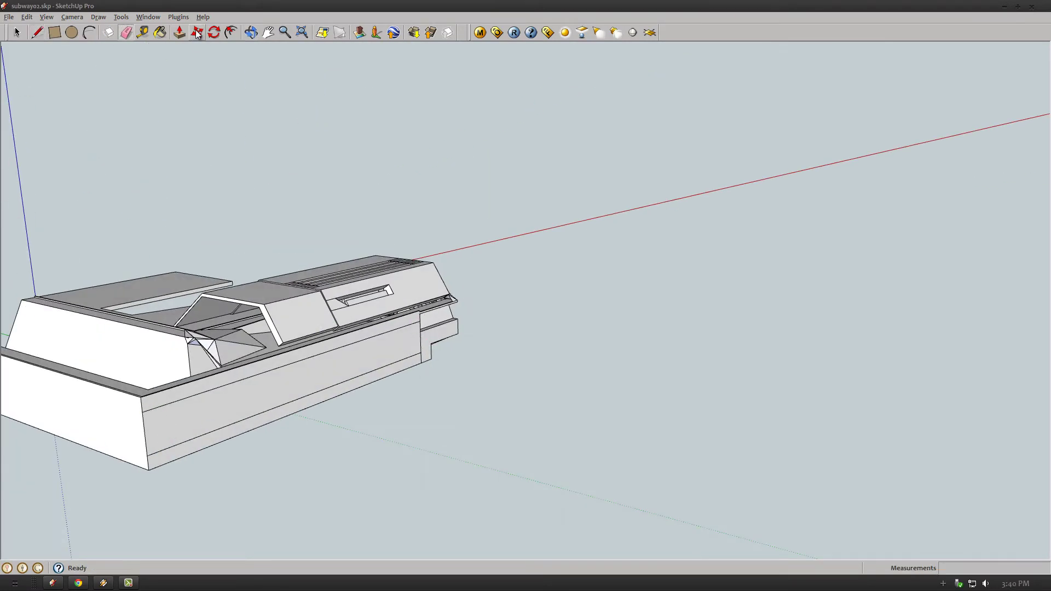
Move the dark strip's lower edge along the base so the strip collapses into a slope
{"action": "middle_click_drag", "start_coordinate": [150, 293], "coordinate": [472, 418]}
{"action": "key", "text": "l"}
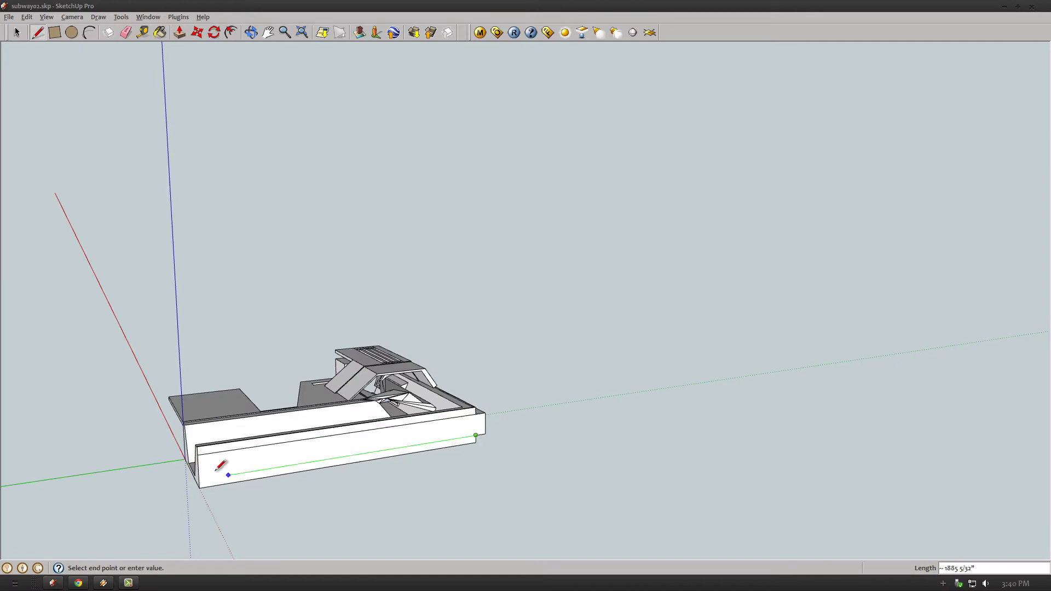
{"action": "middle_click_drag", "start_coordinate": [221, 465], "coordinate": [176, 73]}
{"action": "key", "text": "p"}
{"action": "middle_click_drag", "start_coordinate": [329, 234], "coordinate": [305, 429]}
{"action": "scroll", "coordinate": [262, 331], "scroll_direction": "up", "scroll_amount": 5}
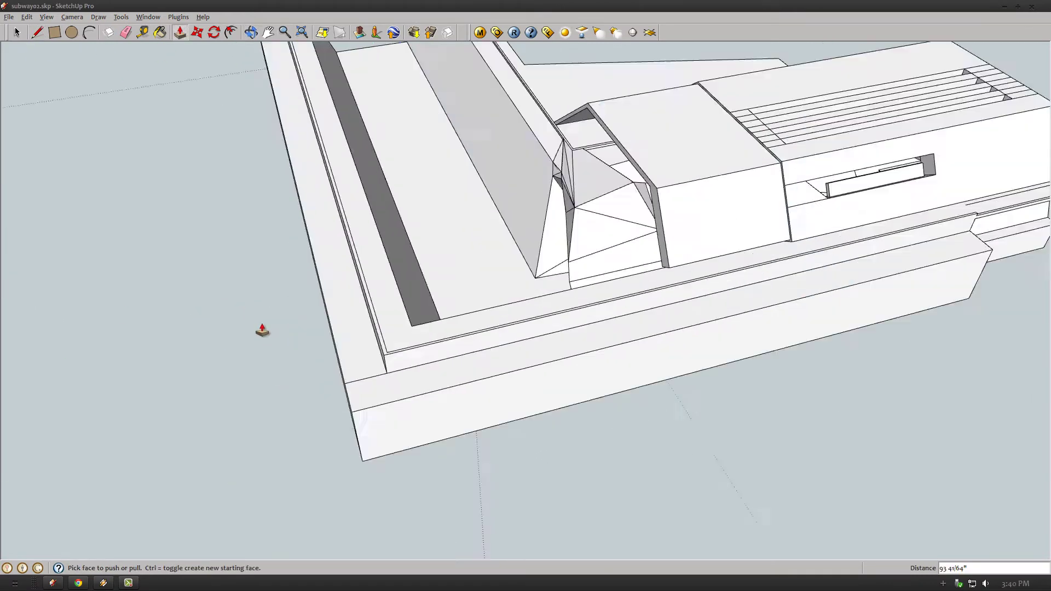
{"action": "scroll", "coordinate": [263, 331], "scroll_direction": "up", "scroll_amount": 3}
{"action": "key", "text": "m"}
{"action": "mouse_move", "coordinate": [469, 417]}
{"action": "middle_mouse_down"}
{"action": "mouse_move", "coordinate": [408, 216]}
{"action": "mouse_move", "coordinate": [487, 225]}
{"action": "mouse_move", "coordinate": [336, 265]}
{"action": "mouse_move", "coordinate": [366, 318]}
{"action": "middle_mouse_up"}
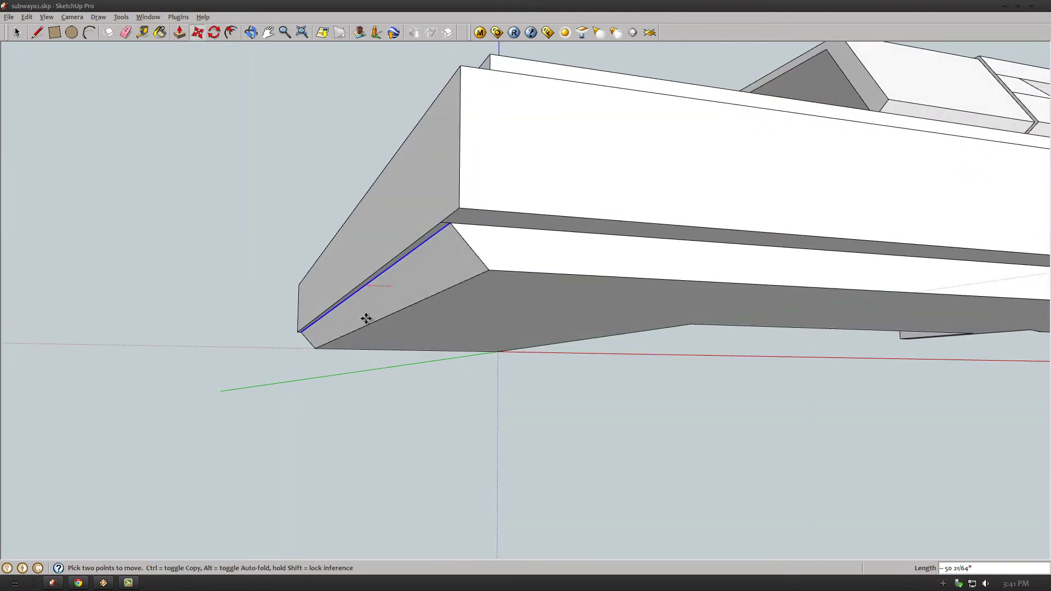
{"action": "left_click", "coordinate": [579, 232]}
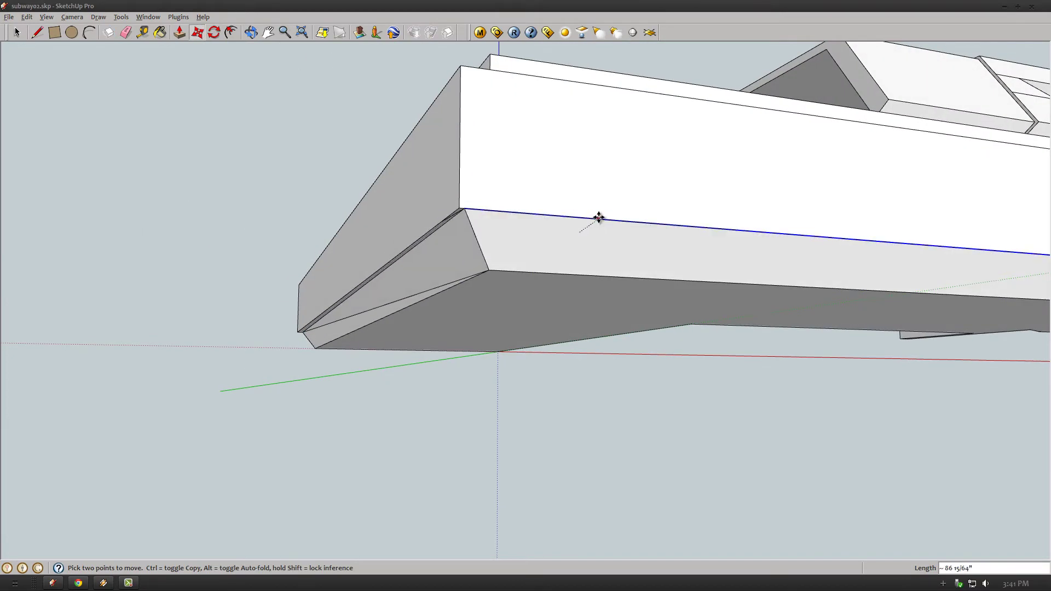
{"action": "left_click", "coordinate": [598, 217]}
{"action": "scroll", "coordinate": [580, 247], "scroll_direction": "down", "scroll_amount": 5}
Check the base from a side elevation, then move the base panel's top edge
{"action": "mouse_move", "coordinate": [561, 274]}
{"action": "middle_mouse_down"}
{"action": "mouse_move", "coordinate": [756, 368]}
{"action": "mouse_move", "coordinate": [484, 369]}
{"action": "mouse_move", "coordinate": [747, 362]}
{"action": "mouse_move", "coordinate": [526, 230]}
{"action": "middle_mouse_up"}
{"action": "scroll", "coordinate": [526, 230], "scroll_direction": "up", "scroll_amount": 3}
{"action": "key", "text": "r"}
{"action": "scroll", "coordinate": [534, 237], "scroll_direction": "up", "scroll_amount": 2}
{"action": "scroll", "coordinate": [534, 235], "scroll_direction": "up", "scroll_amount": 3}
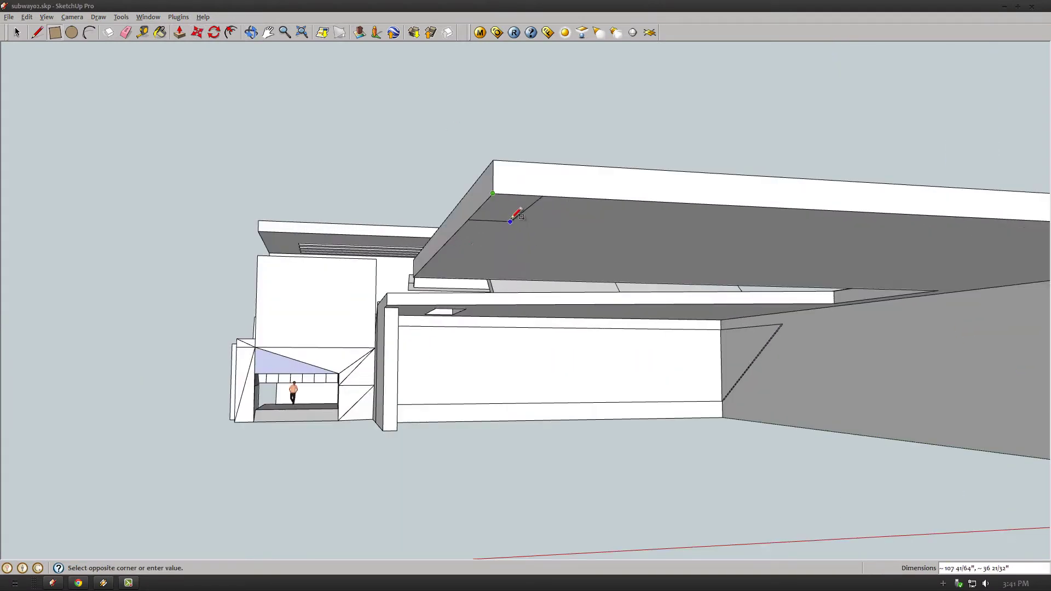
{"action": "mouse_move", "coordinate": [184, 44]}
{"action": "middle_mouse_down"}
{"action": "mouse_move", "coordinate": [347, 408]}
{"action": "mouse_move", "coordinate": [356, 394]}
{"action": "mouse_move", "coordinate": [245, 314]}
{"action": "middle_mouse_up"}
{"action": "scroll", "coordinate": [348, 411], "scroll_direction": "down", "scroll_amount": 5}
{"action": "scroll", "coordinate": [245, 313], "scroll_direction": "up", "scroll_amount": 3}
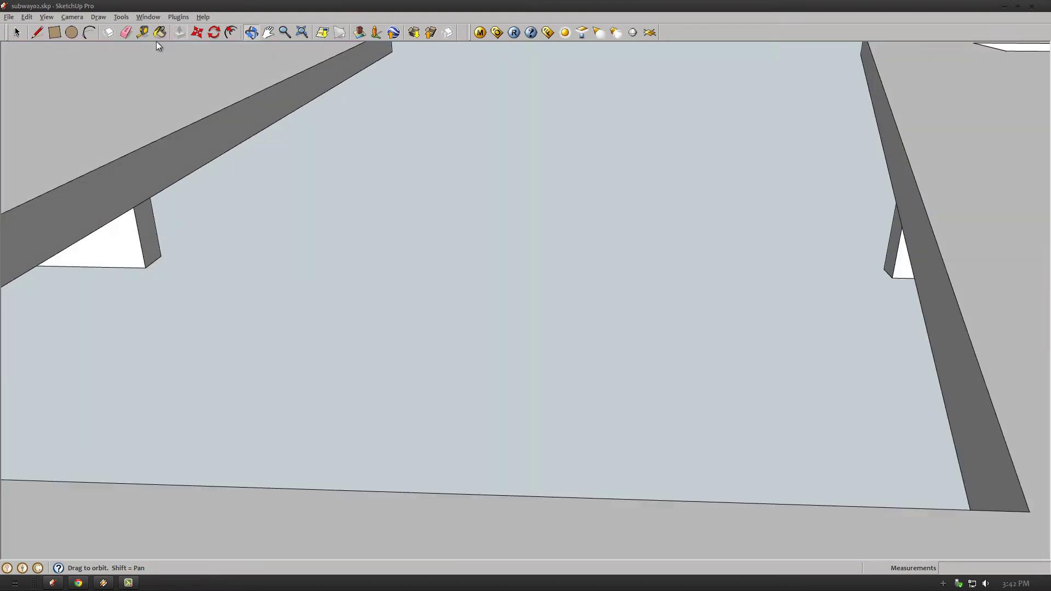
{"action": "scroll", "coordinate": [362, 332], "scroll_direction": "down", "scroll_amount": 5}
{"action": "mouse_move", "coordinate": [362, 332]}
{"action": "middle_mouse_down"}
{"action": "mouse_move", "coordinate": [573, 359]}
{"action": "mouse_move", "coordinate": [446, 219]}
{"action": "middle_mouse_up"}
{"action": "scroll", "coordinate": [447, 219], "scroll_direction": "up", "scroll_amount": 3}
{"action": "key", "text": "m"}
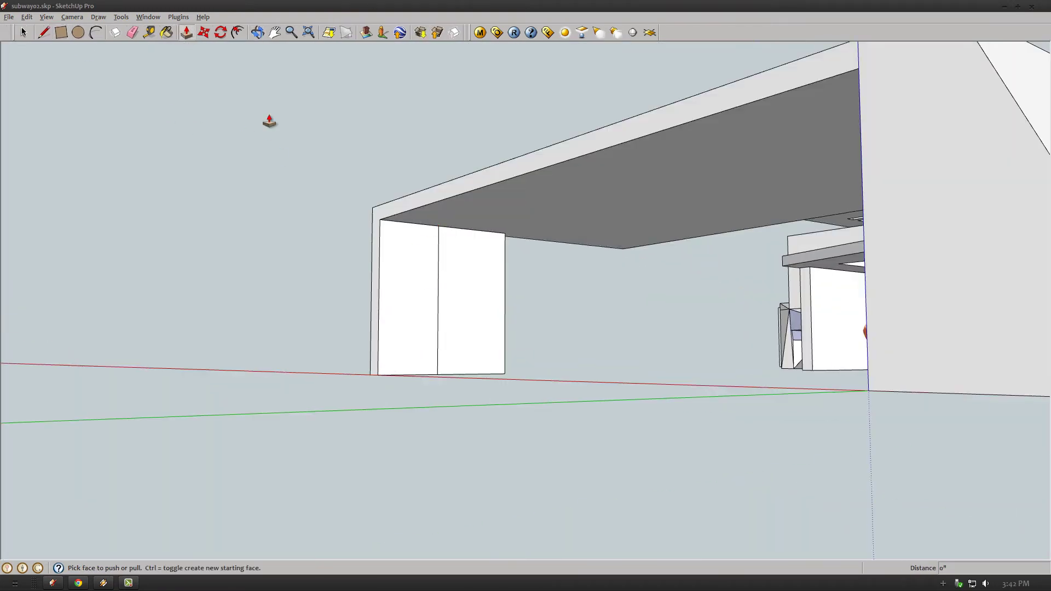
{"action": "left_click", "coordinate": [521, 204]}
{"action": "scroll", "coordinate": [591, 189], "scroll_direction": "down", "scroll_amount": 5}
{"action": "middle_click_drag", "start_coordinate": [288, 246], "coordinate": [419, 336]}
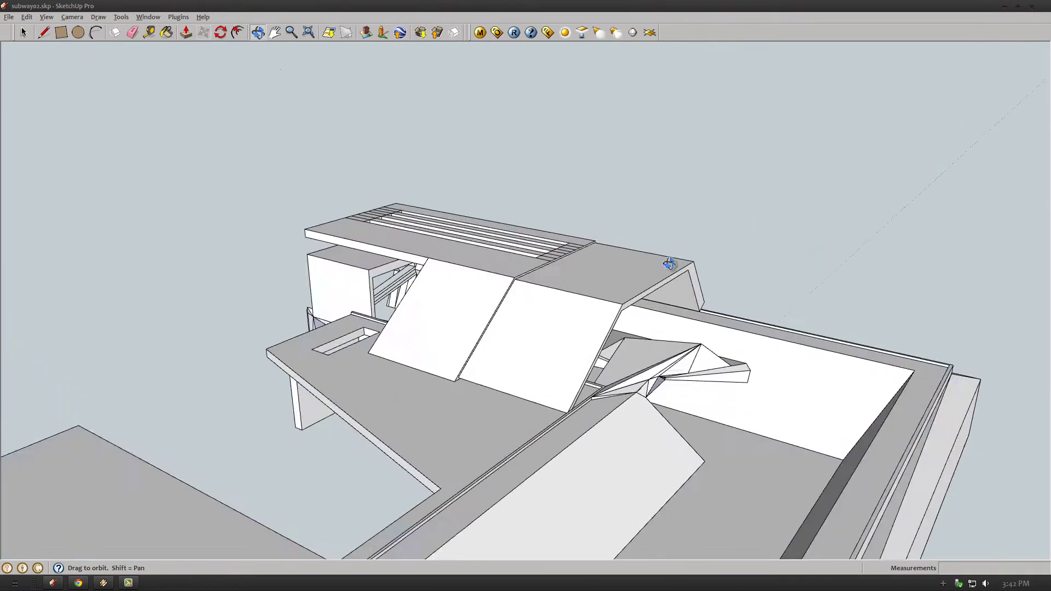
Save the model as subway03.skp and bring the sloped pit wall into view
{"action": "key", "text": "ctrl+shift+s"}
{"action": "key", "text": "Return"}
{"action": "middle_click_drag", "start_coordinate": [443, 436], "coordinate": [721, 246]}
{"action": "scroll", "coordinate": [721, 247], "scroll_direction": "up", "scroll_amount": 3}
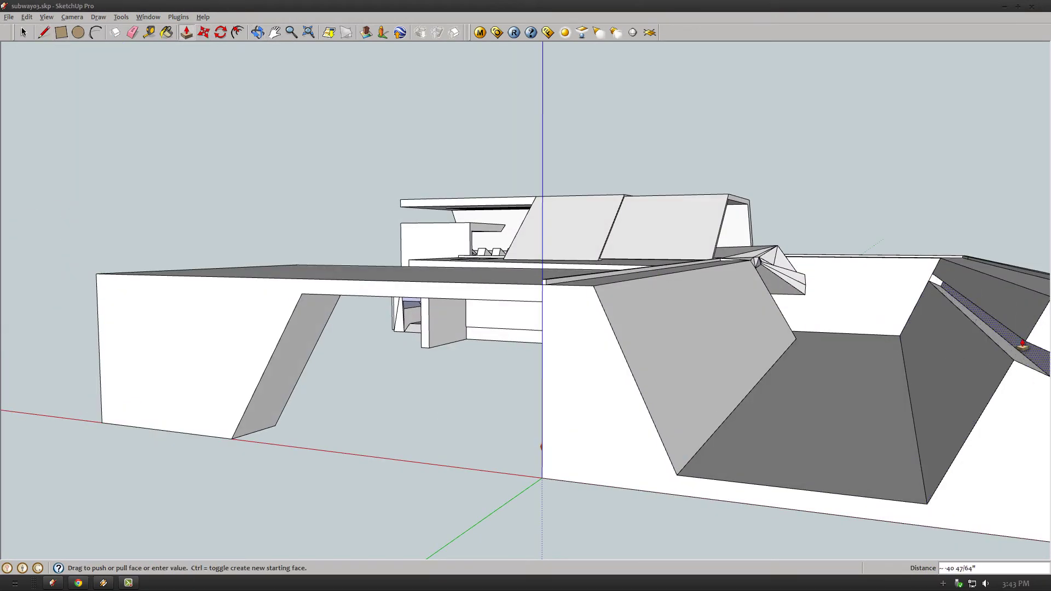
{"action": "left_click", "coordinate": [274, 33]}
{"action": "left_click_drag", "start_coordinate": [264, 105], "coordinate": [187, 34]}
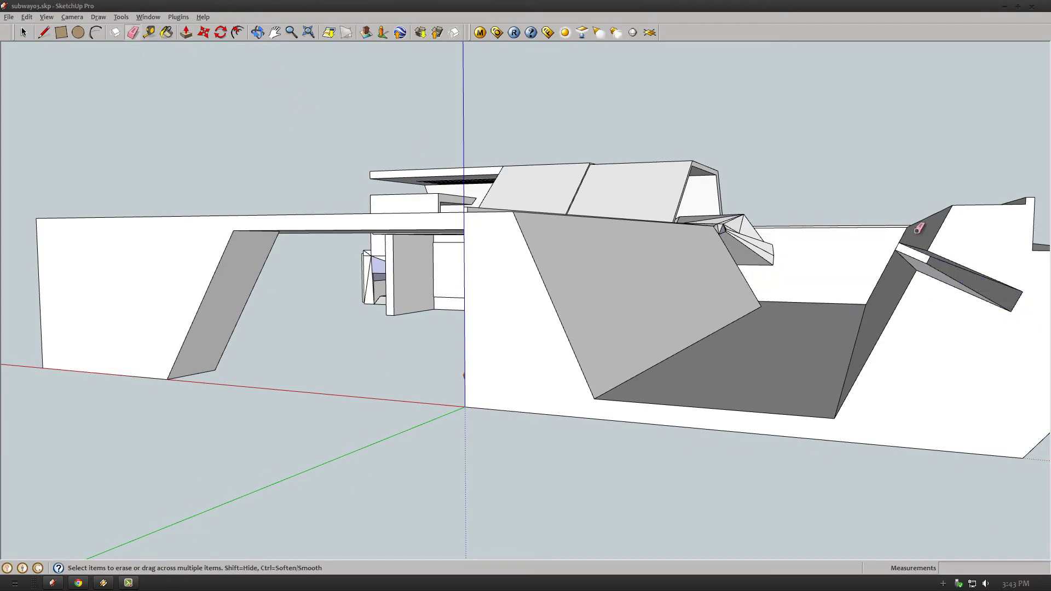
Orbit in close to inspect the slot in the sloped pit wall
{"action": "middle_click_drag", "start_coordinate": [931, 267], "coordinate": [21, 32]}
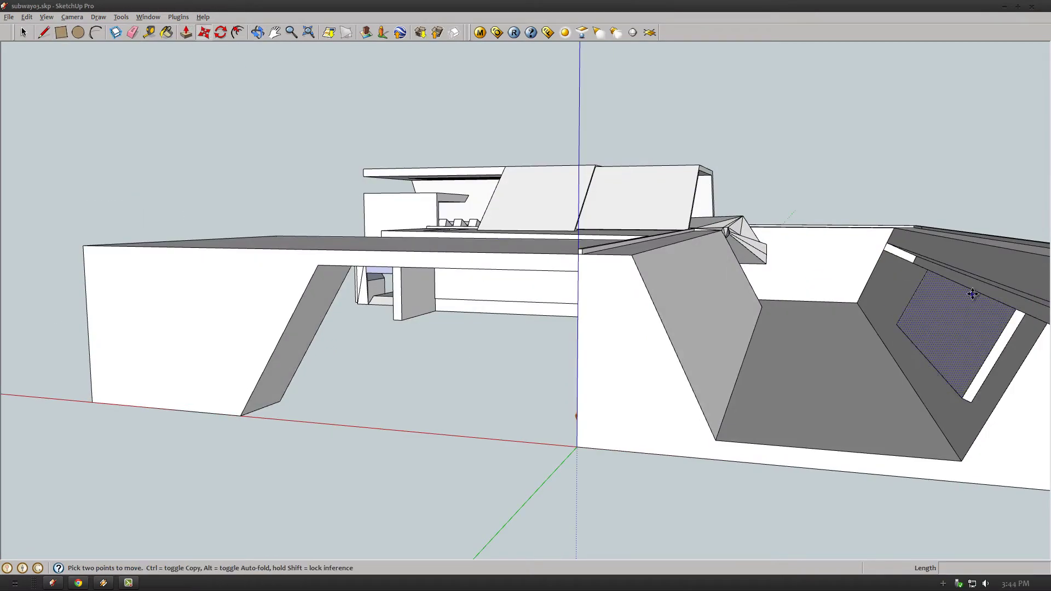
{"action": "scroll", "coordinate": [780, 402], "scroll_direction": "up", "scroll_amount": 5}
{"action": "key", "text": "l"}
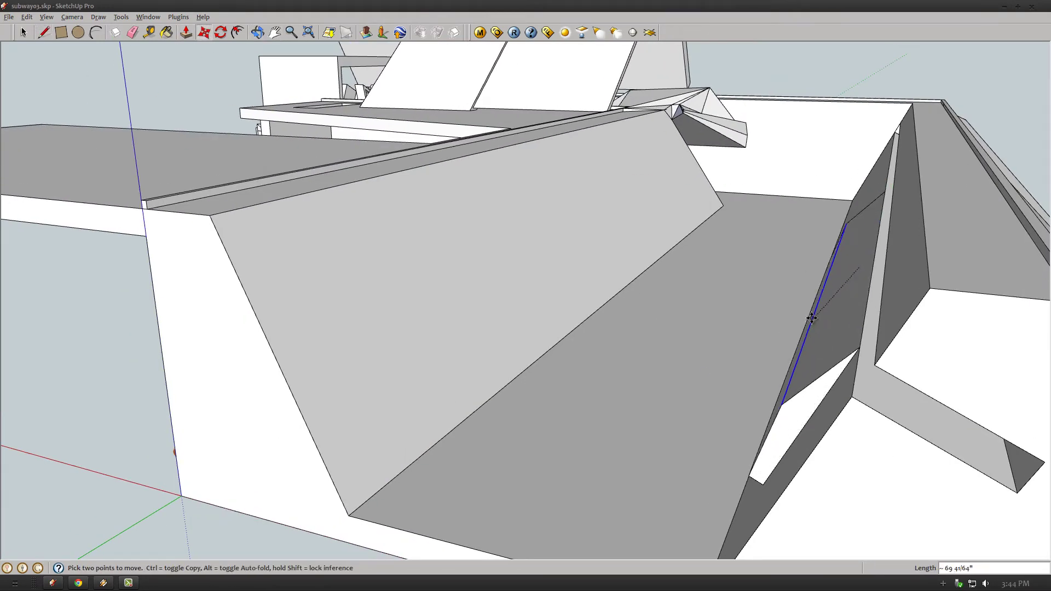
{"action": "mouse_move", "coordinate": [812, 318]}
{"action": "middle_mouse_down"}
{"action": "mouse_move", "coordinate": [669, 263]}
{"action": "mouse_move", "coordinate": [517, 94]}
{"action": "mouse_move", "coordinate": [837, 188]}
{"action": "middle_mouse_up"}
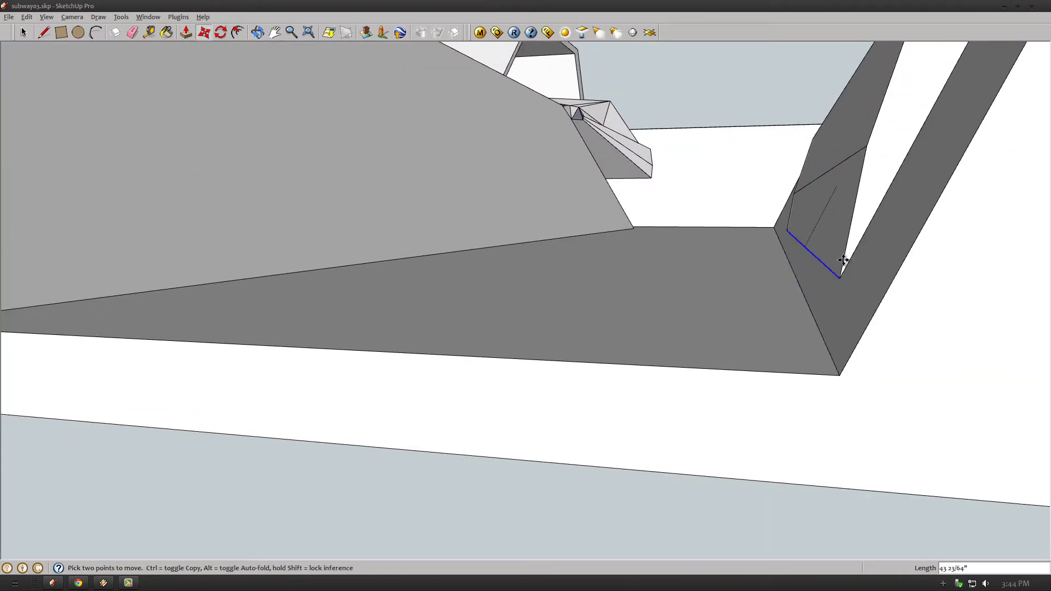
{"action": "mouse_move", "coordinate": [843, 260]}
{"action": "middle_mouse_down"}
{"action": "mouse_move", "coordinate": [650, 254]}
{"action": "mouse_move", "coordinate": [830, 197]}
{"action": "mouse_move", "coordinate": [247, 53]}
{"action": "mouse_move", "coordinate": [348, 221]}
{"action": "mouse_move", "coordinate": [603, 246]}
{"action": "middle_mouse_up"}
Draw a line across the upper wall face and pull the side face out into a stepped box
{"action": "key", "text": "l"}
{"action": "left_click", "coordinate": [737, 266]}
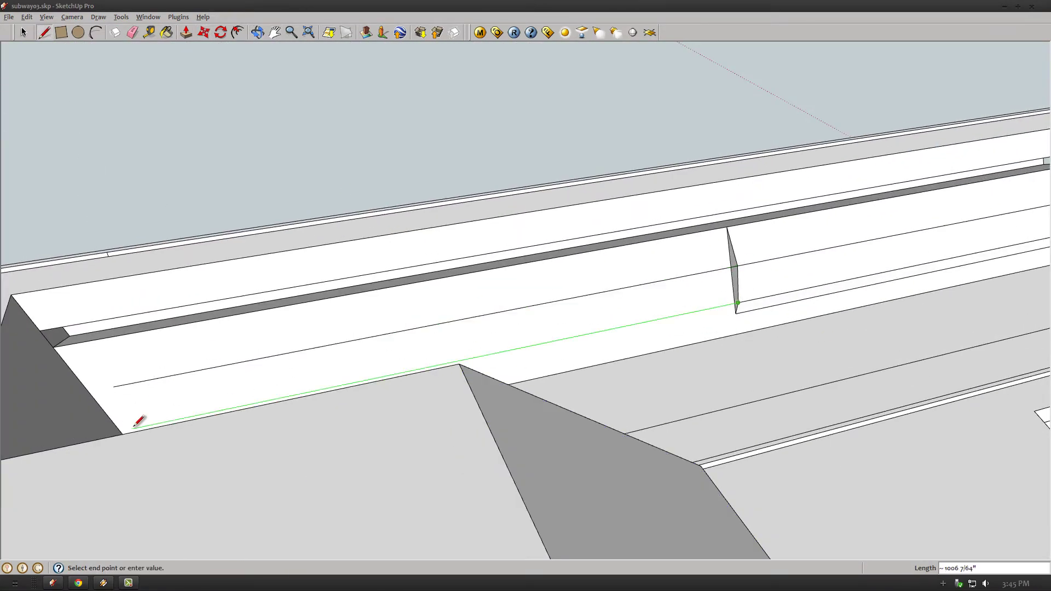
{"action": "middle_click_drag", "start_coordinate": [758, 344], "coordinate": [99, 469]}
{"action": "key", "text": "p"}
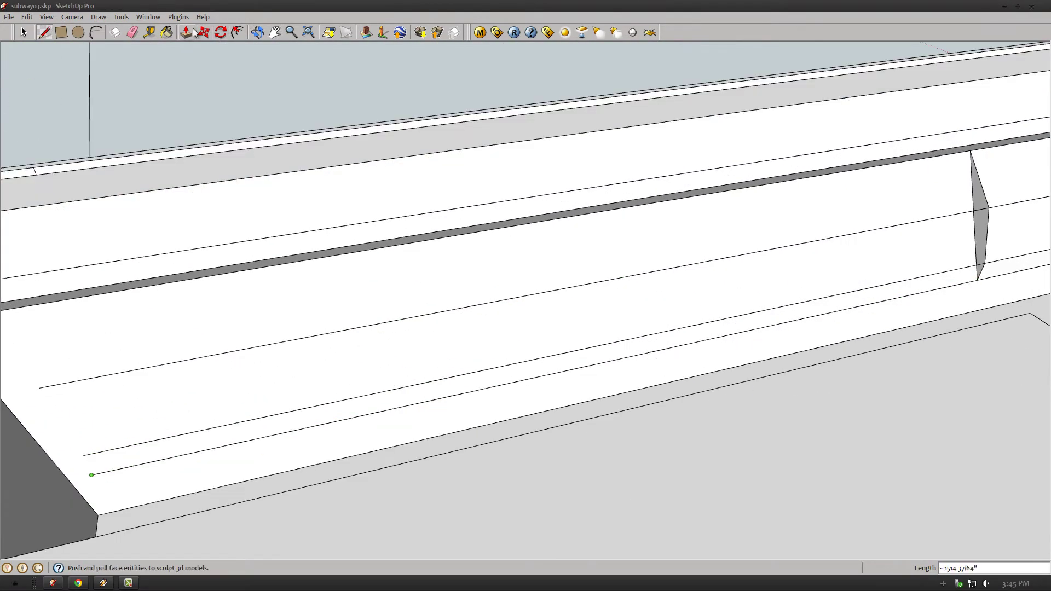
{"action": "left_click_drag", "start_coordinate": [981, 234], "coordinate": [933, 241]}
{"action": "key", "text": "f"}
{"action": "left_click", "coordinate": [905, 239]}
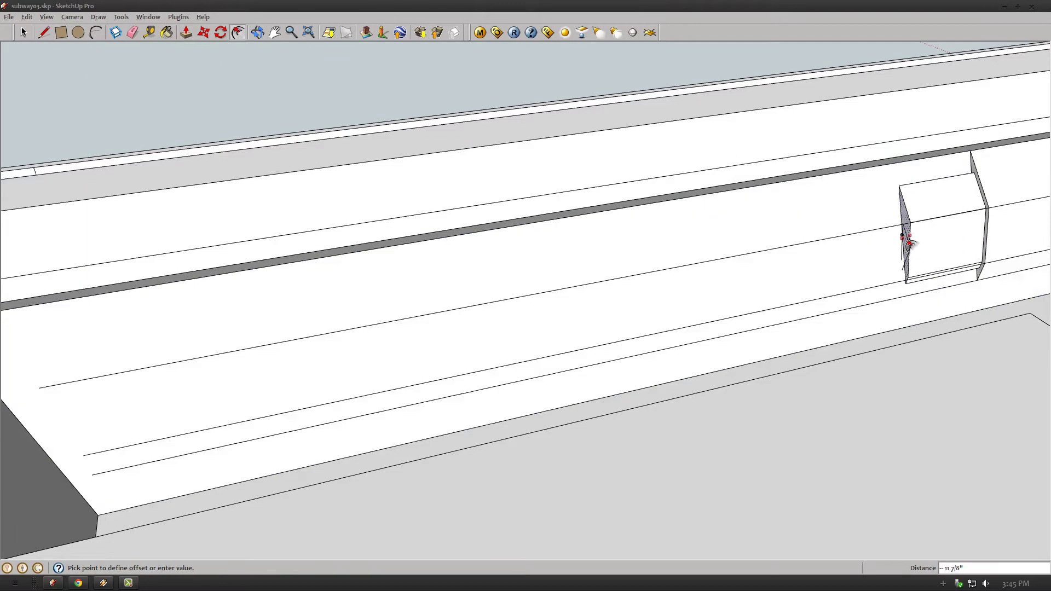
{"action": "scroll", "coordinate": [909, 238], "scroll_direction": "up", "scroll_amount": 3}
{"action": "scroll", "coordinate": [898, 242], "scroll_direction": "up", "scroll_amount": 2}
{"action": "left_click", "coordinate": [899, 242]}
{"action": "key", "text": "p"}
{"action": "right_click", "coordinate": [887, 228]}
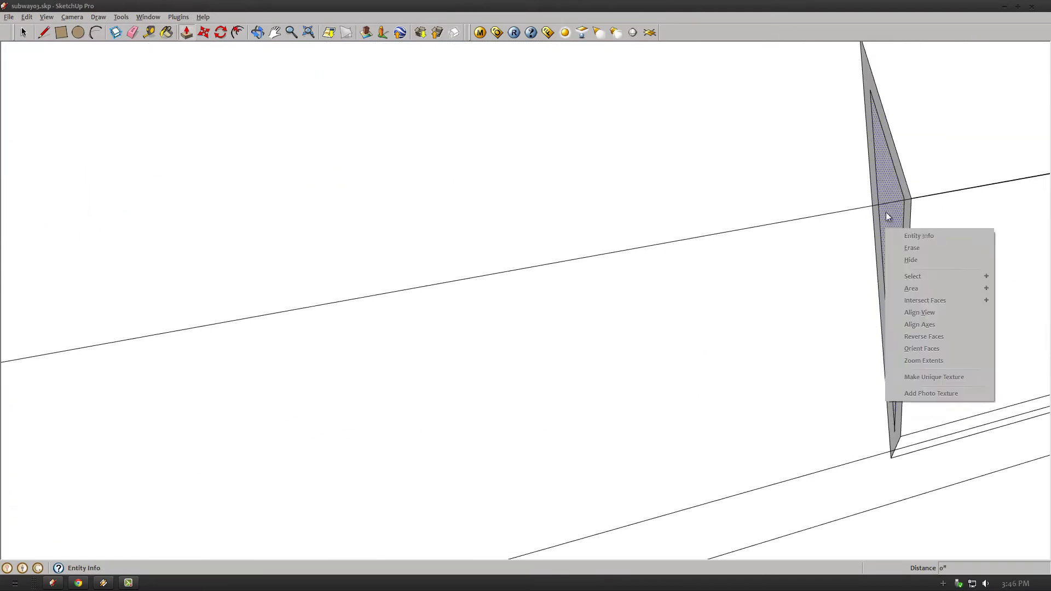
{"action": "key", "text": "Escape"}
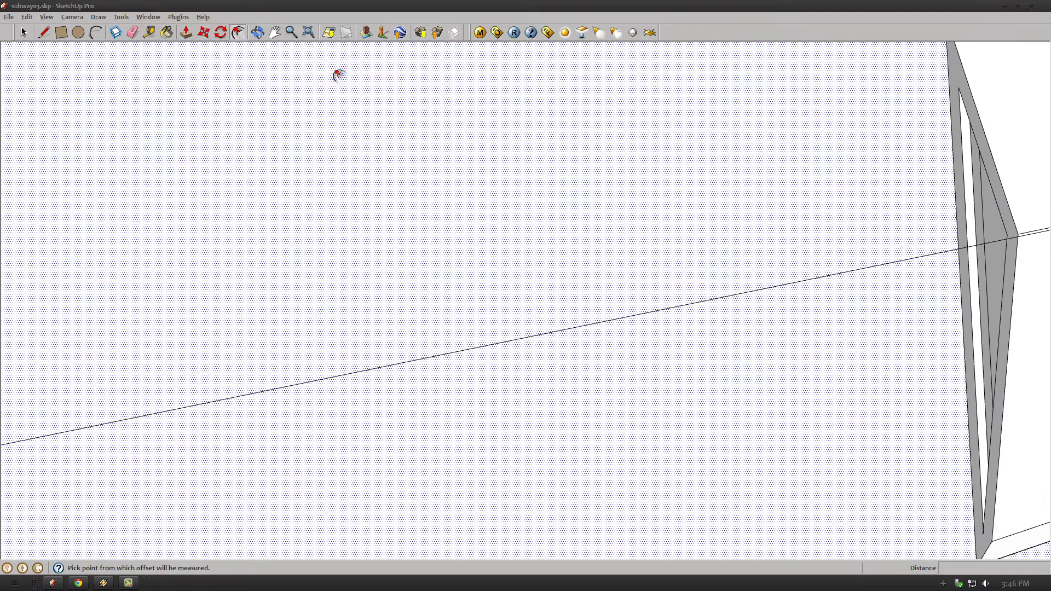
{"action": "left_click", "coordinate": [980, 241]}
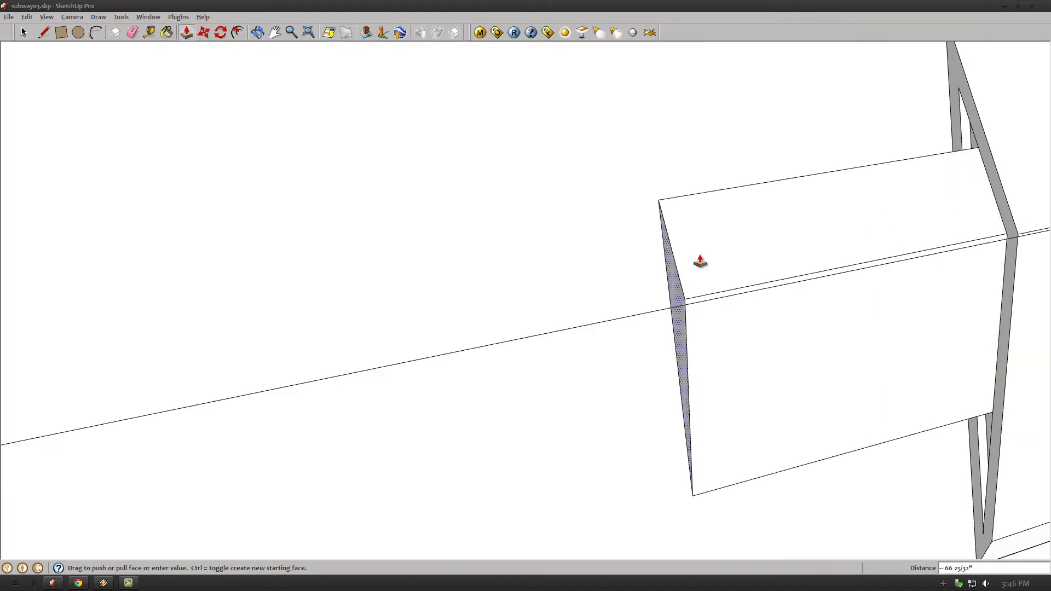
Erase the long parallel edges on the wall face and draw a new edge to the box
{"action": "mouse_move", "coordinate": [697, 263]}
{"action": "middle_mouse_down"}
{"action": "mouse_move", "coordinate": [122, 135]}
{"action": "mouse_move", "coordinate": [166, 213]}
{"action": "mouse_move", "coordinate": [561, 242]}
{"action": "middle_mouse_up"}
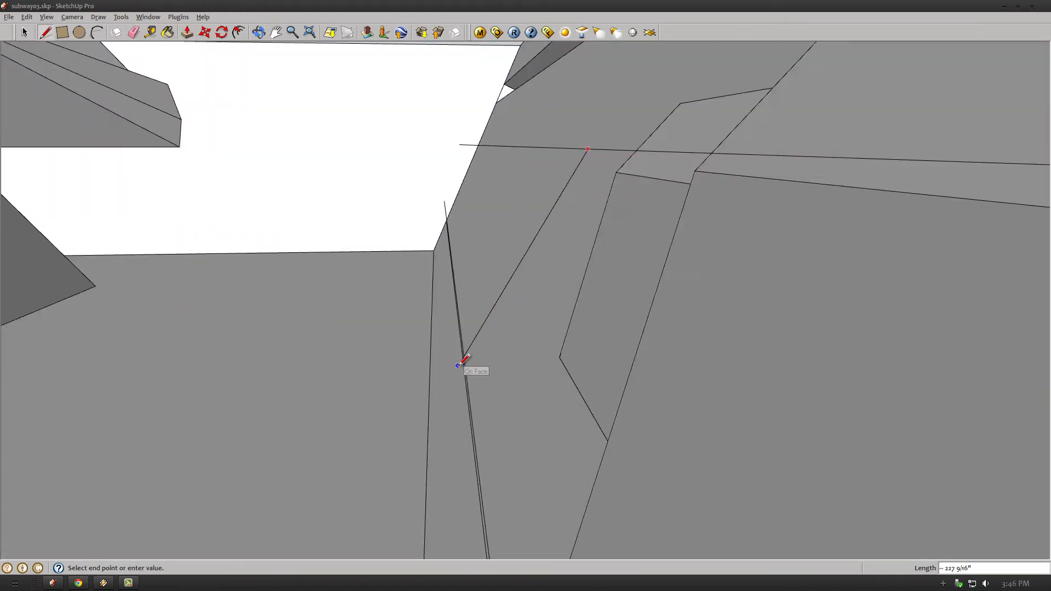
{"action": "mouse_move", "coordinate": [495, 333]}
{"action": "middle_mouse_down"}
{"action": "mouse_move", "coordinate": [697, 305]}
{"action": "mouse_move", "coordinate": [241, 223]}
{"action": "middle_mouse_up"}
{"action": "key", "text": "e"}
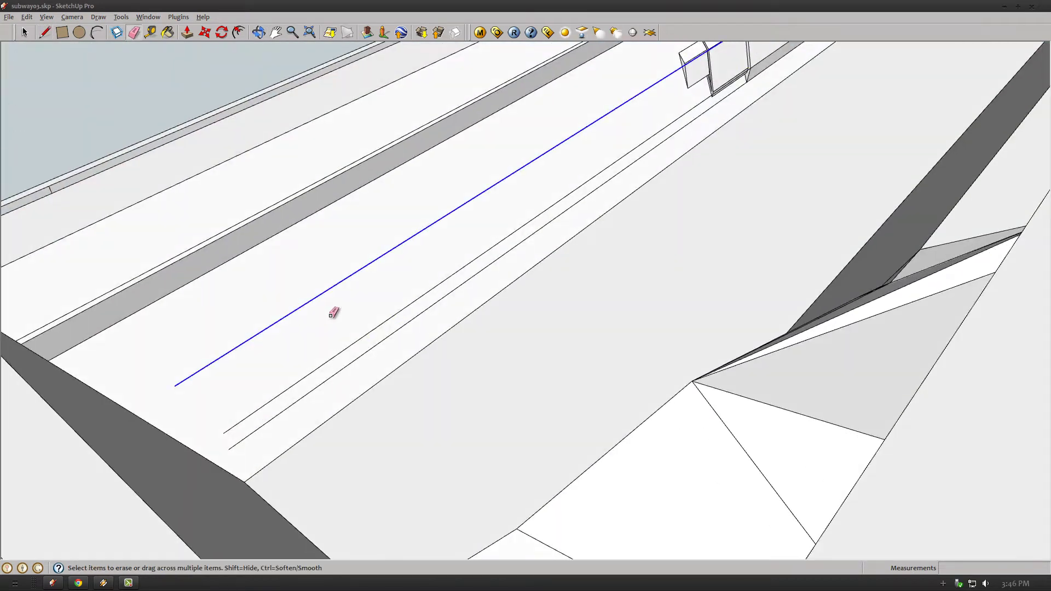
{"action": "left_click_drag", "start_coordinate": [334, 313], "coordinate": [296, 399]}
{"action": "middle_click_drag", "start_coordinate": [296, 400], "coordinate": [505, 183]}
{"action": "key", "text": "l"}
{"action": "left_click", "coordinate": [449, 153]}
{"action": "left_click", "coordinate": [585, 284]}
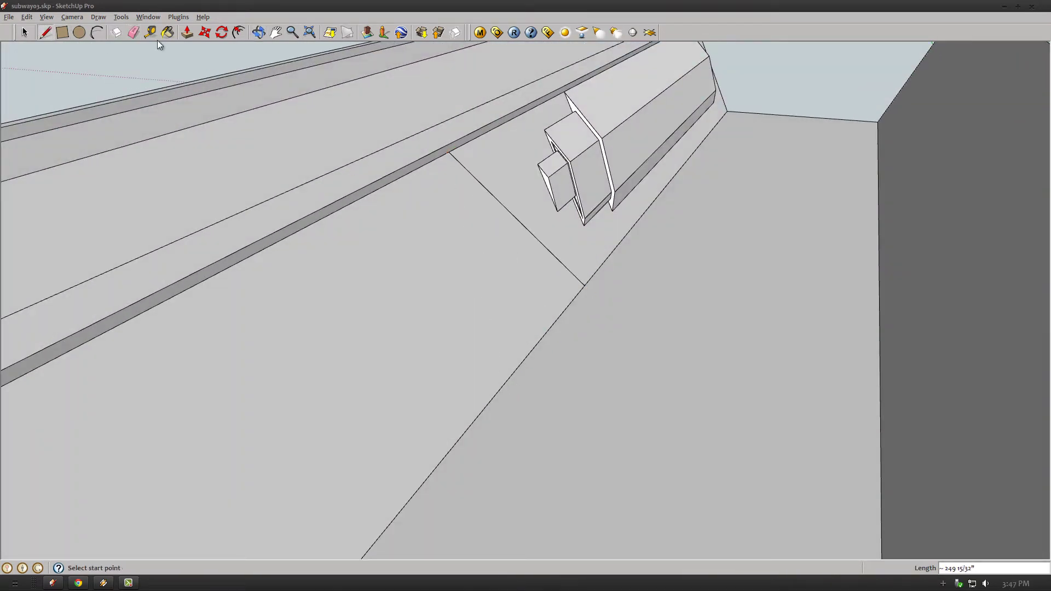
Orbit and pan to a side view along the channel wall
{"action": "mouse_move", "coordinate": [159, 44]}
{"action": "middle_mouse_down"}
{"action": "mouse_move", "coordinate": [407, 364]}
{"action": "mouse_move", "coordinate": [482, 326]}
{"action": "mouse_move", "coordinate": [357, 373]}
{"action": "middle_mouse_up"}
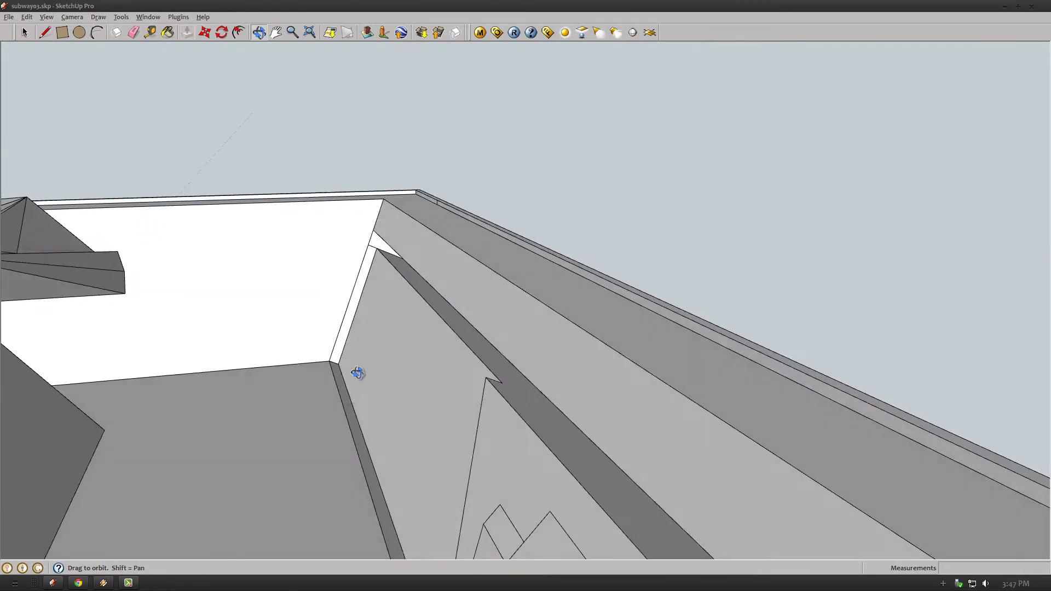
{"action": "key", "text": "p"}
{"action": "middle_click_drag", "start_coordinate": [387, 251], "coordinate": [263, 289]}
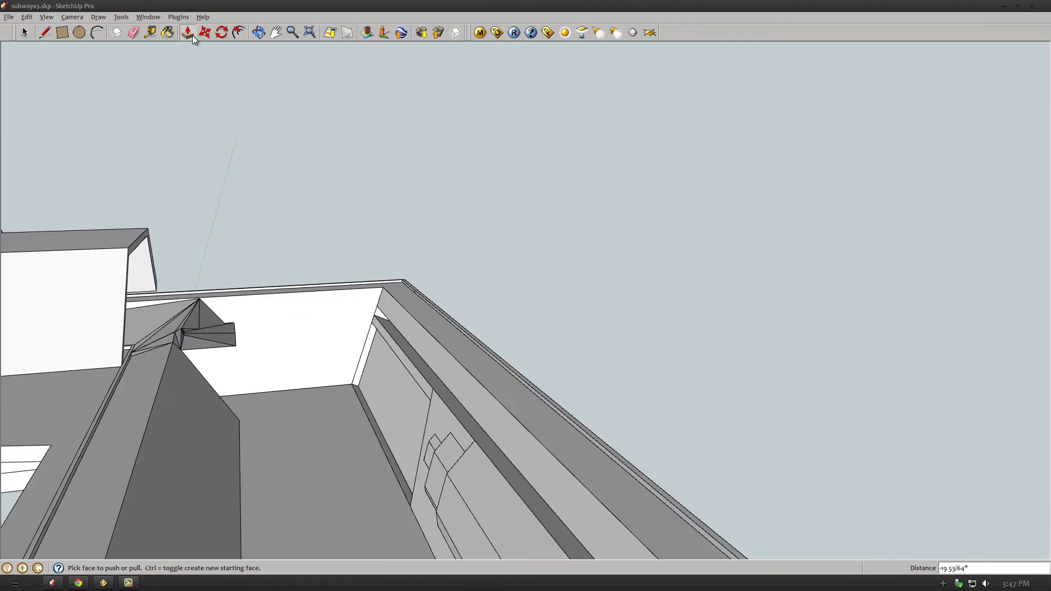
{"action": "left_click", "coordinate": [204, 32]}
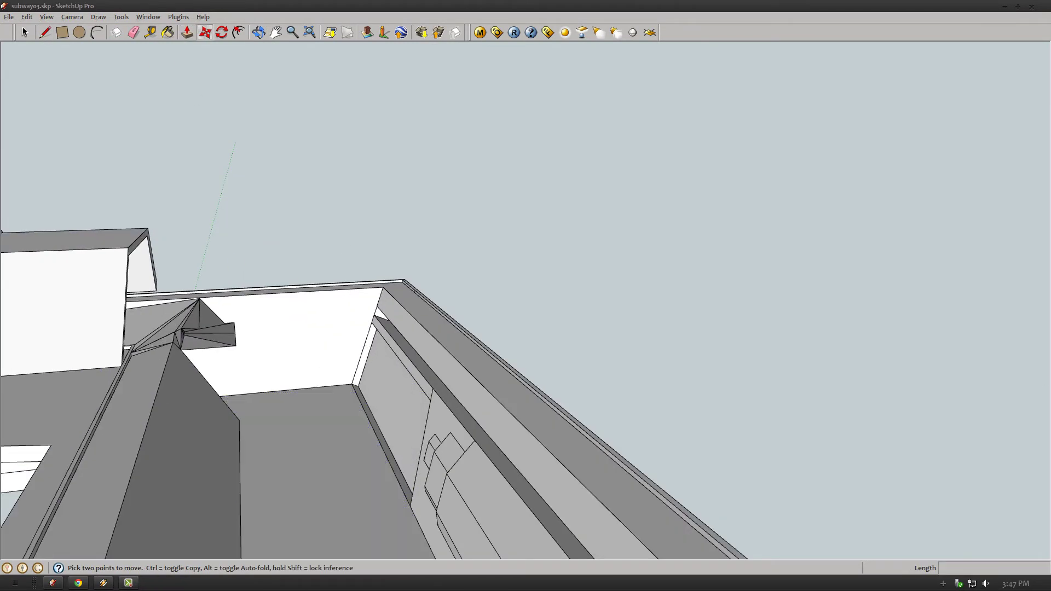
{"action": "mouse_move", "coordinate": [263, 290]}
{"action": "middle_mouse_down"}
{"action": "mouse_move", "coordinate": [252, 387]}
{"action": "mouse_move", "coordinate": [172, 380]}
{"action": "mouse_move", "coordinate": [75, 75]}
{"action": "mouse_move", "coordinate": [241, 200]}
{"action": "middle_mouse_up"}
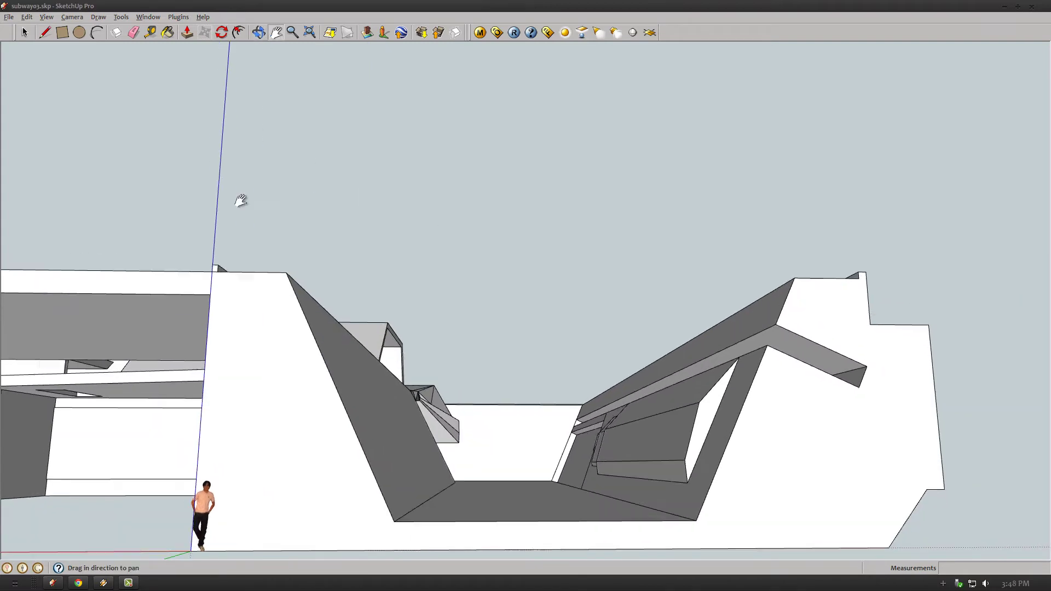
Close a face on the left wall's top and push it down to form a notch
{"action": "scroll", "coordinate": [505, 464], "scroll_direction": "up", "scroll_amount": 5}
{"action": "mouse_move", "coordinate": [504, 464]}
{"action": "middle_mouse_down"}
{"action": "mouse_move", "coordinate": [495, 507]}
{"action": "mouse_move", "coordinate": [442, 521]}
{"action": "mouse_move", "coordinate": [51, 415]}
{"action": "middle_mouse_up"}
{"action": "key", "text": "l"}
{"action": "left_click", "coordinate": [411, 426]}
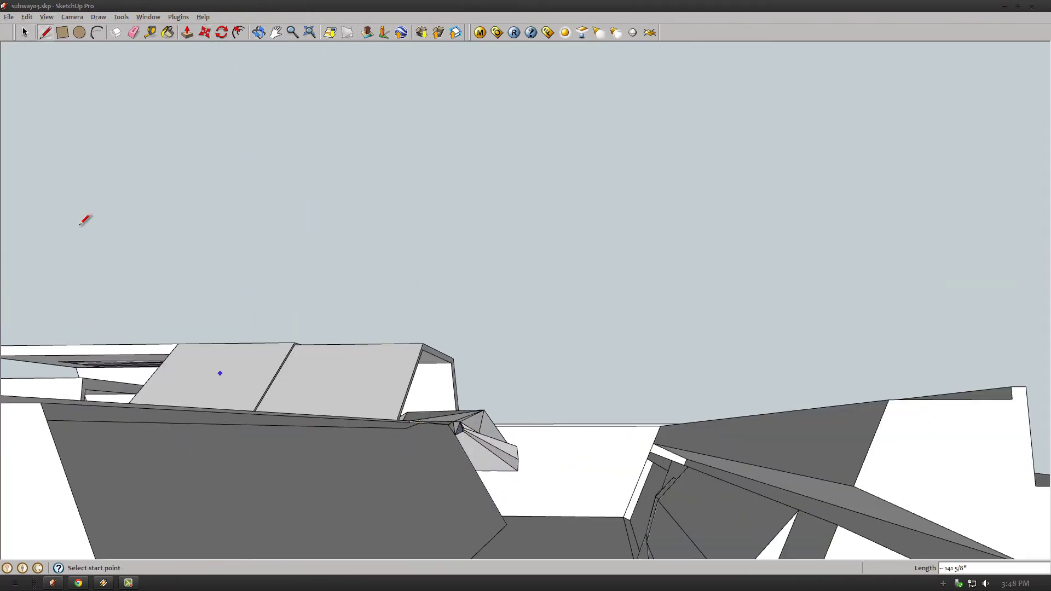
{"action": "key", "text": "p"}
{"action": "left_click_drag", "start_coordinate": [277, 425], "coordinate": [232, 418]}
{"action": "key", "text": "Escape"}
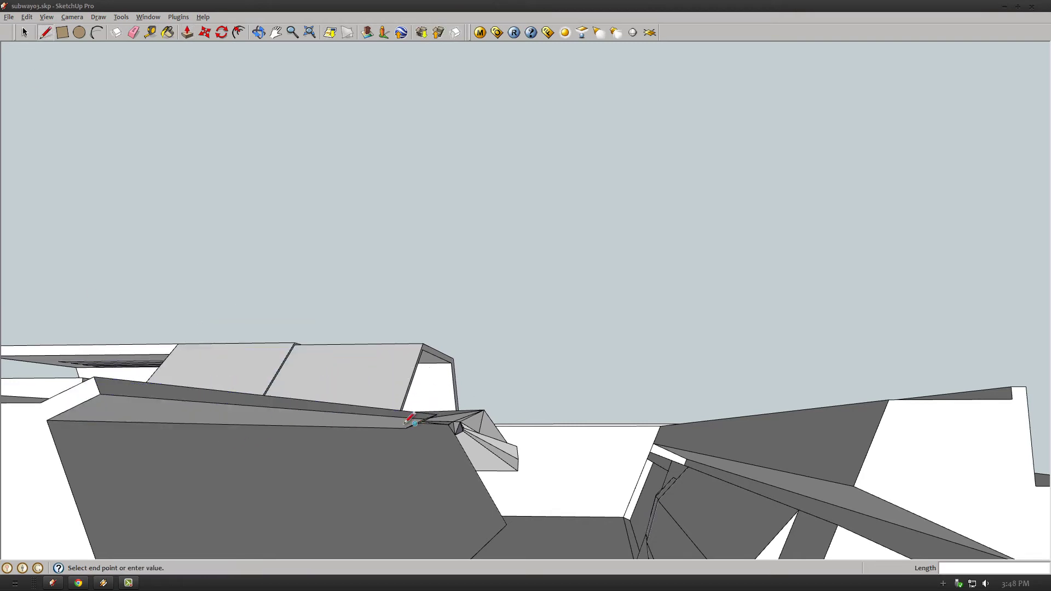
{"action": "left_click_drag", "start_coordinate": [137, 422], "coordinate": [195, 450]}
{"action": "mouse_move", "coordinate": [263, 230]}
{"action": "middle_mouse_down"}
{"action": "mouse_move", "coordinate": [305, 314]}
{"action": "mouse_move", "coordinate": [244, 436]}
{"action": "mouse_move", "coordinate": [277, 365]}
{"action": "mouse_move", "coordinate": [255, 296]}
{"action": "middle_mouse_up"}
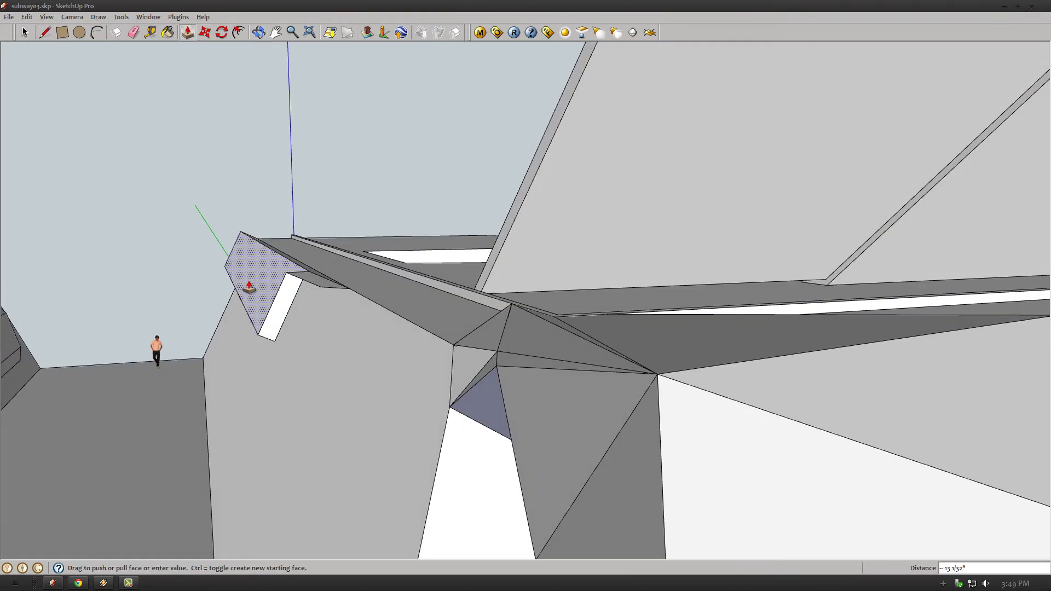
Draw a slanted line across the wall face and push the lower part inward
{"action": "key", "text": "m"}
{"action": "mouse_move", "coordinate": [286, 207]}
{"action": "middle_mouse_down"}
{"action": "mouse_move", "coordinate": [239, 288]}
{"action": "mouse_move", "coordinate": [284, 467]}
{"action": "mouse_move", "coordinate": [241, 345]}
{"action": "mouse_move", "coordinate": [44, 38]}
{"action": "middle_mouse_up"}
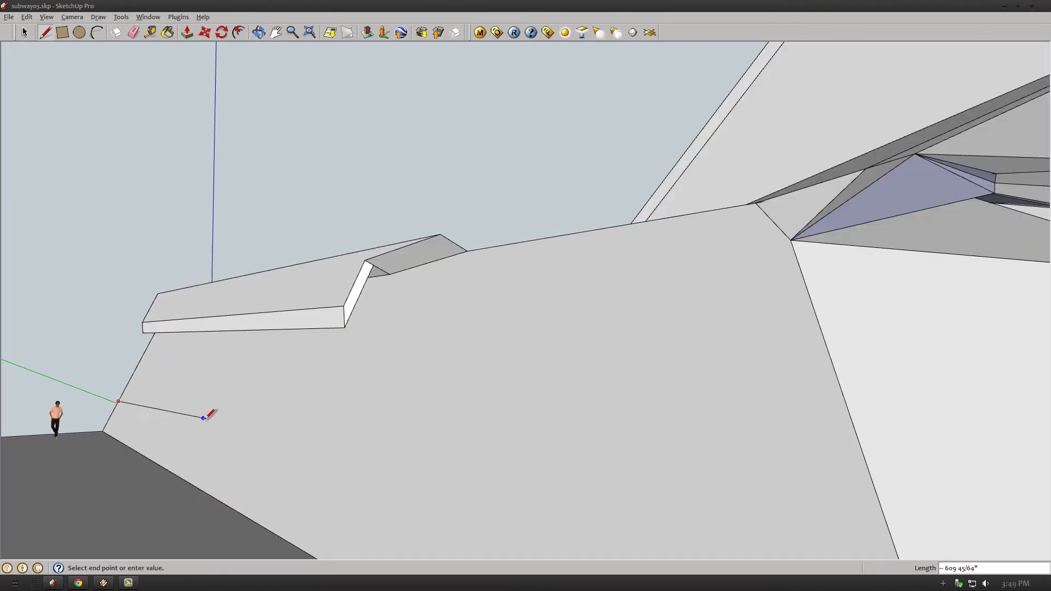
{"action": "left_click", "coordinate": [318, 417]}
{"action": "mouse_move", "coordinate": [318, 418]}
{"action": "middle_mouse_down"}
{"action": "mouse_move", "coordinate": [294, 441]}
{"action": "mouse_move", "coordinate": [336, 312]}
{"action": "mouse_move", "coordinate": [460, 204]}
{"action": "middle_mouse_up"}
{"action": "left_click", "coordinate": [438, 454]}
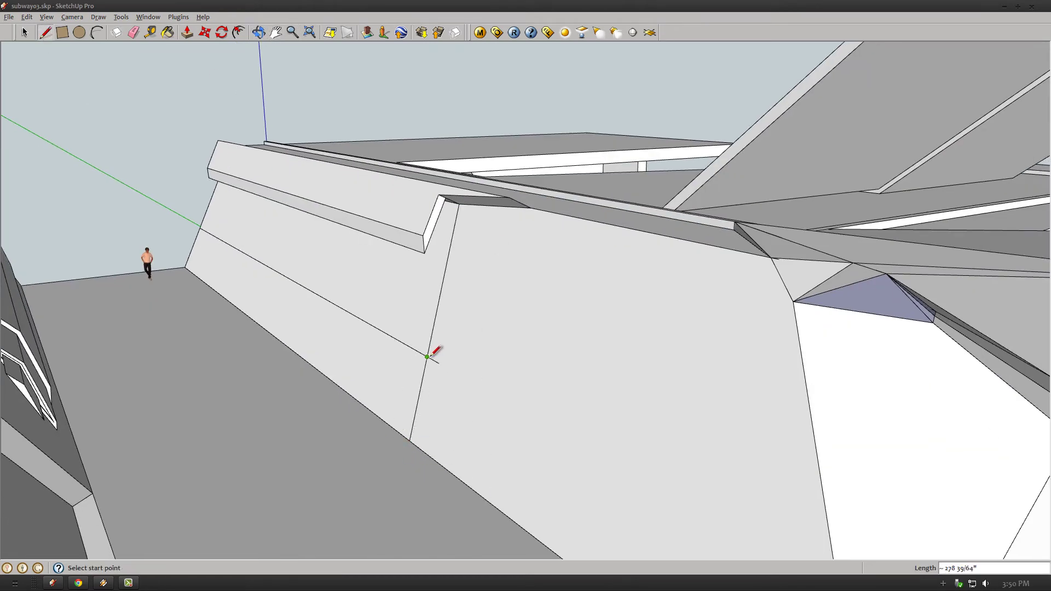
{"action": "key", "text": "p"}
{"action": "left_click_drag", "start_coordinate": [404, 329], "coordinate": [361, 351]}
{"action": "left_click", "coordinate": [360, 351]}
{"action": "mouse_move", "coordinate": [360, 352]}
{"action": "middle_mouse_down"}
{"action": "mouse_move", "coordinate": [798, 378]}
{"action": "mouse_move", "coordinate": [167, 51]}
{"action": "middle_mouse_up"}
Draw edges closing the gap beneath the wedge, plus a diagonal from its top to the floor
{"action": "key", "text": "m"}
{"action": "key", "text": "l"}
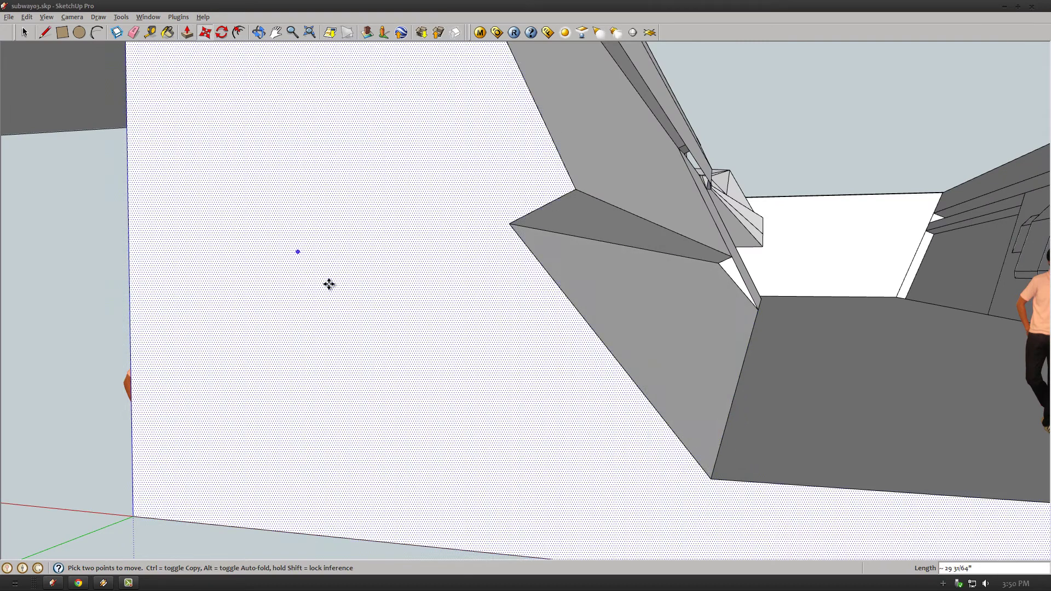
{"action": "left_click", "coordinate": [710, 479]}
{"action": "left_click", "coordinate": [431, 459]}
{"action": "left_click", "coordinate": [509, 224]}
{"action": "left_click", "coordinate": [713, 256]}
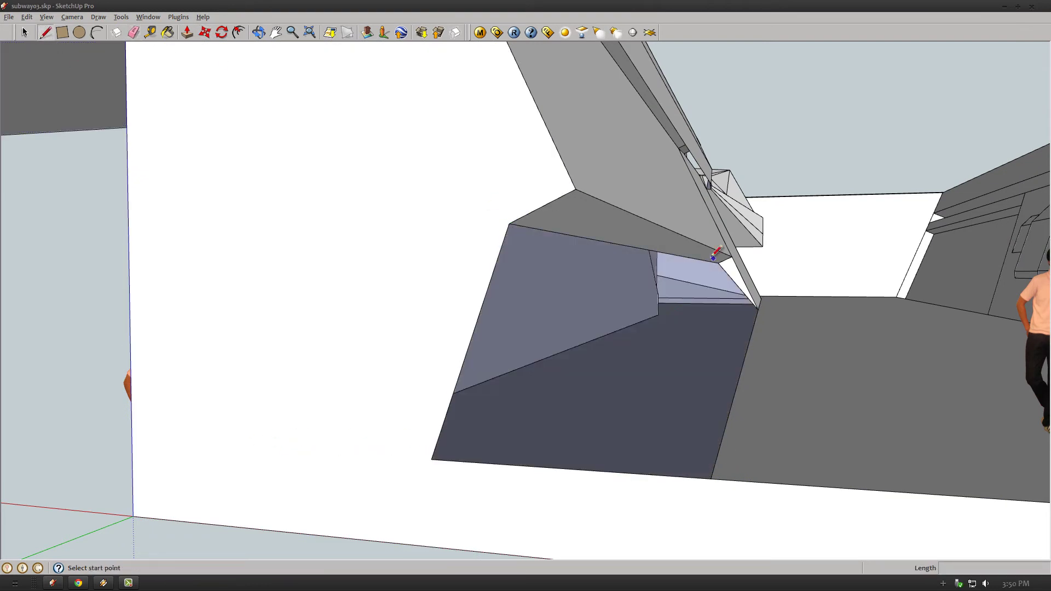
{"action": "left_click", "coordinate": [701, 310]}
{"action": "left_click", "coordinate": [623, 210]}
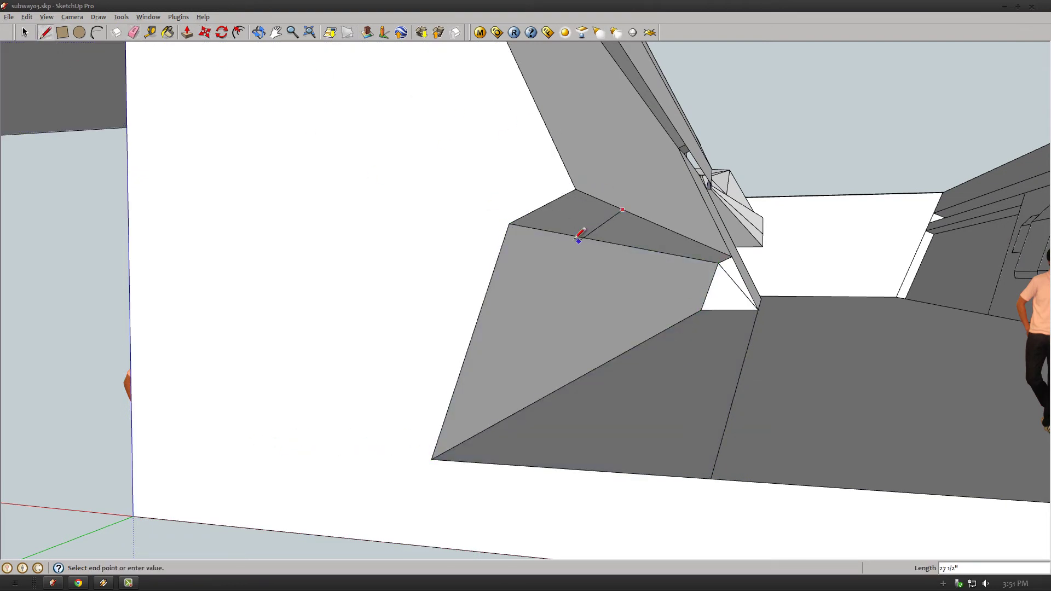
{"action": "scroll", "coordinate": [584, 234], "scroll_direction": "up", "scroll_amount": 2}
{"action": "scroll", "coordinate": [575, 234], "scroll_direction": "down", "scroll_amount": 1}
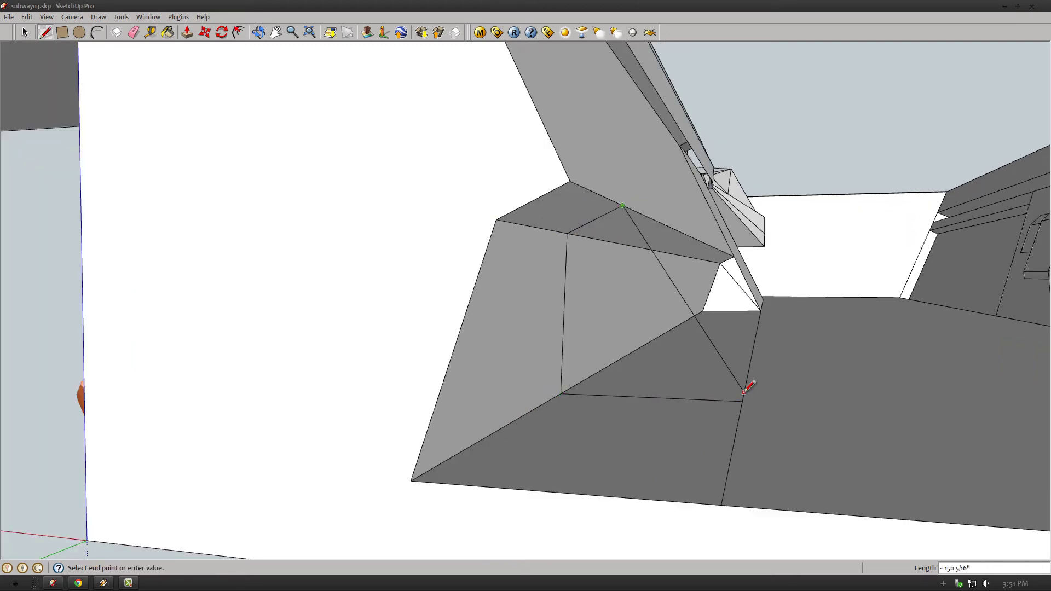
{"action": "left_click", "coordinate": [743, 399]}
{"action": "key", "text": "space"}
Erase the stray edge and add a diagonal from the top corner to the floor corner
{"action": "mouse_move", "coordinate": [570, 181]}
{"action": "middle_mouse_down"}
{"action": "mouse_move", "coordinate": [453, 297]}
{"action": "mouse_move", "coordinate": [256, 47]}
{"action": "mouse_move", "coordinate": [199, 274]}
{"action": "middle_mouse_up"}
{"action": "key", "text": "e"}
{"action": "left_click", "coordinate": [249, 206]}
{"action": "key", "text": "l"}
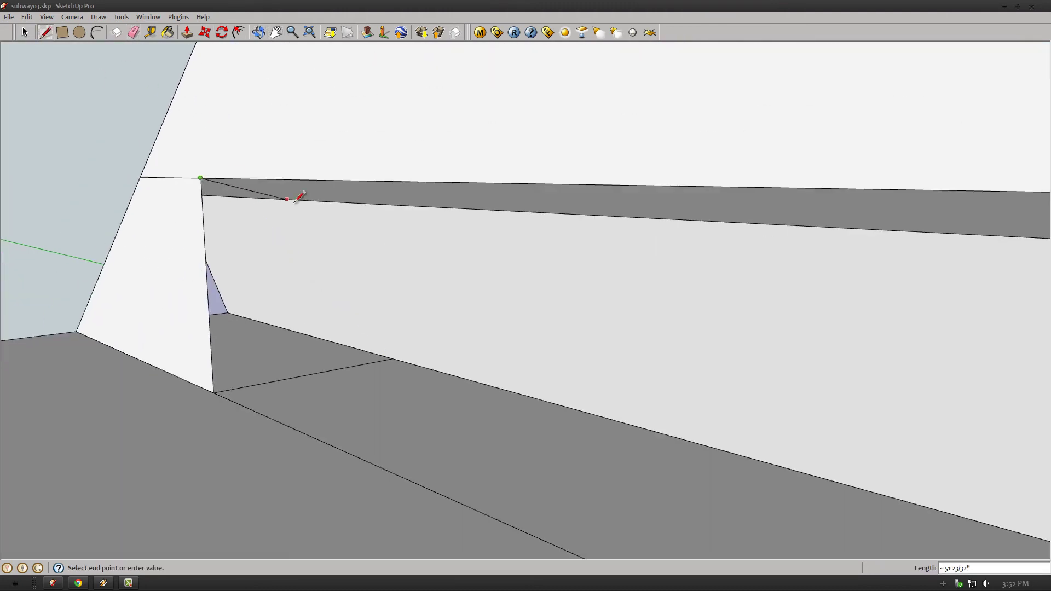
{"action": "left_click", "coordinate": [201, 180]}
{"action": "left_click", "coordinate": [393, 358]}
{"action": "left_click", "coordinate": [201, 180]}
{"action": "scroll", "coordinate": [328, 204], "scroll_direction": "up", "scroll_amount": 2}
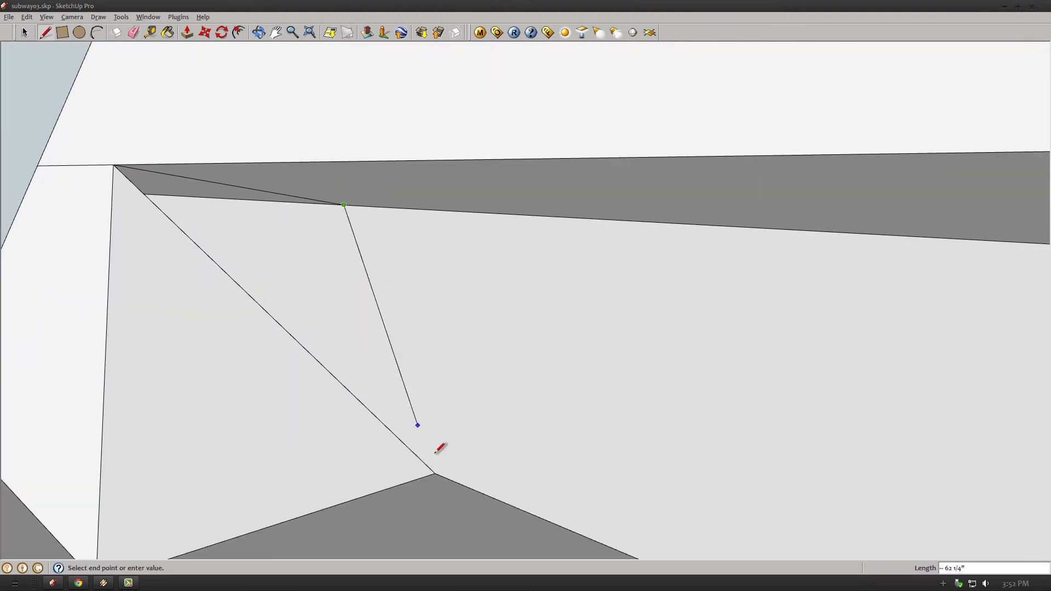
{"action": "mouse_move", "coordinate": [440, 448]}
{"action": "middle_mouse_down"}
{"action": "mouse_move", "coordinate": [394, 300]}
{"action": "mouse_move", "coordinate": [805, 367]}
{"action": "mouse_move", "coordinate": [521, 280]}
{"action": "middle_mouse_up"}
{"action": "key", "text": "e"}
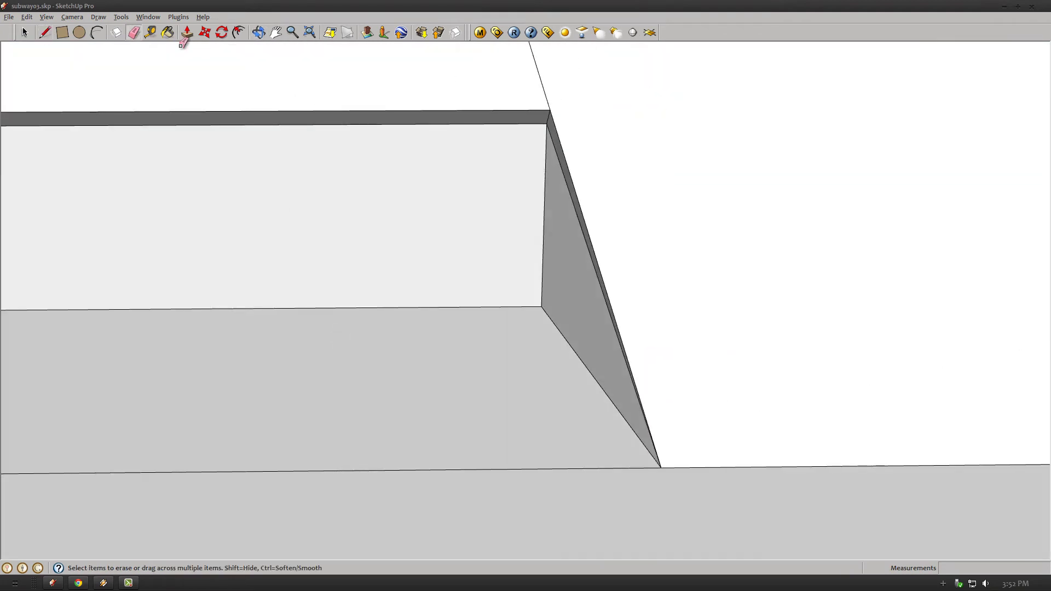
{"action": "mouse_move", "coordinate": [182, 44]}
{"action": "middle_mouse_down"}
{"action": "mouse_move", "coordinate": [615, 334]}
{"action": "mouse_move", "coordinate": [582, 394]}
{"action": "mouse_move", "coordinate": [560, 214]}
{"action": "middle_mouse_up"}
{"action": "key", "text": "space"}
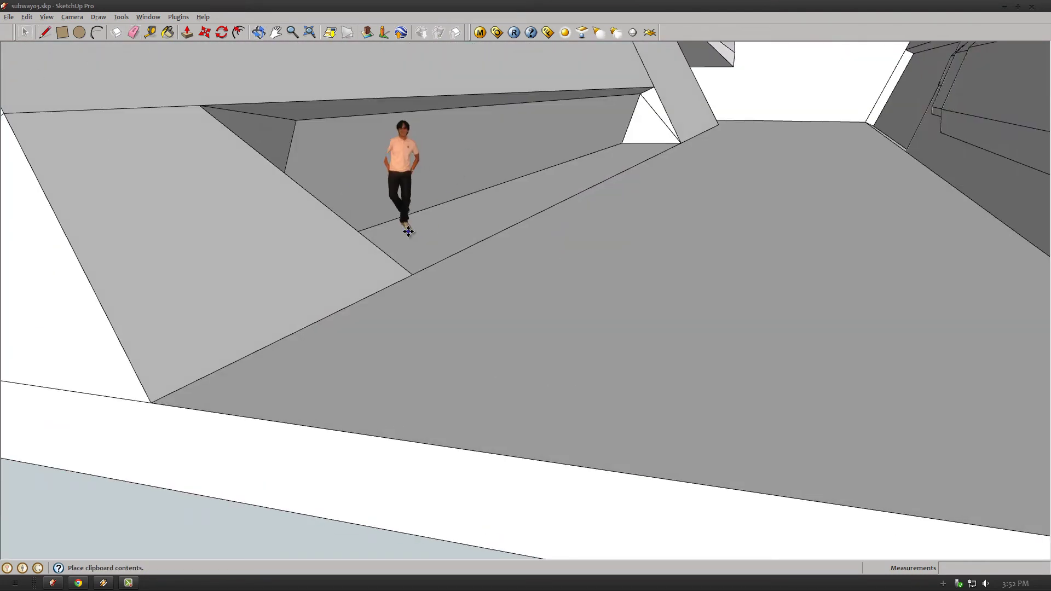
Place the pasted person figure on the channel floor
{"action": "left_click", "coordinate": [403, 191]}
{"action": "mouse_move", "coordinate": [404, 192]}
{"action": "middle_mouse_down"}
{"action": "mouse_move", "coordinate": [442, 206]}
{"action": "mouse_move", "coordinate": [429, 222]}
{"action": "mouse_move", "coordinate": [465, 141]}
{"action": "mouse_move", "coordinate": [481, 236]}
{"action": "middle_mouse_up"}
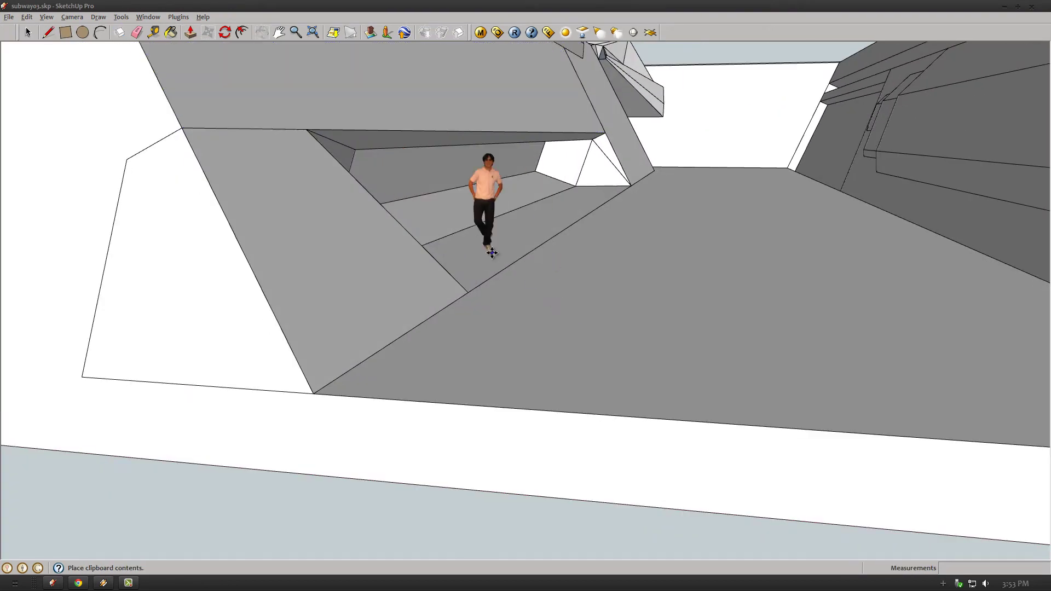
{"action": "key", "text": "f"}
{"action": "mouse_move", "coordinate": [410, 126]}
{"action": "middle_mouse_down"}
{"action": "mouse_move", "coordinate": [390, 146]}
{"action": "mouse_move", "coordinate": [492, 214]}
{"action": "mouse_move", "coordinate": [601, 251]}
{"action": "middle_mouse_up"}
Inset an outline in the long sloped wall panel and push the strip into the wall
{"action": "key", "text": "p"}
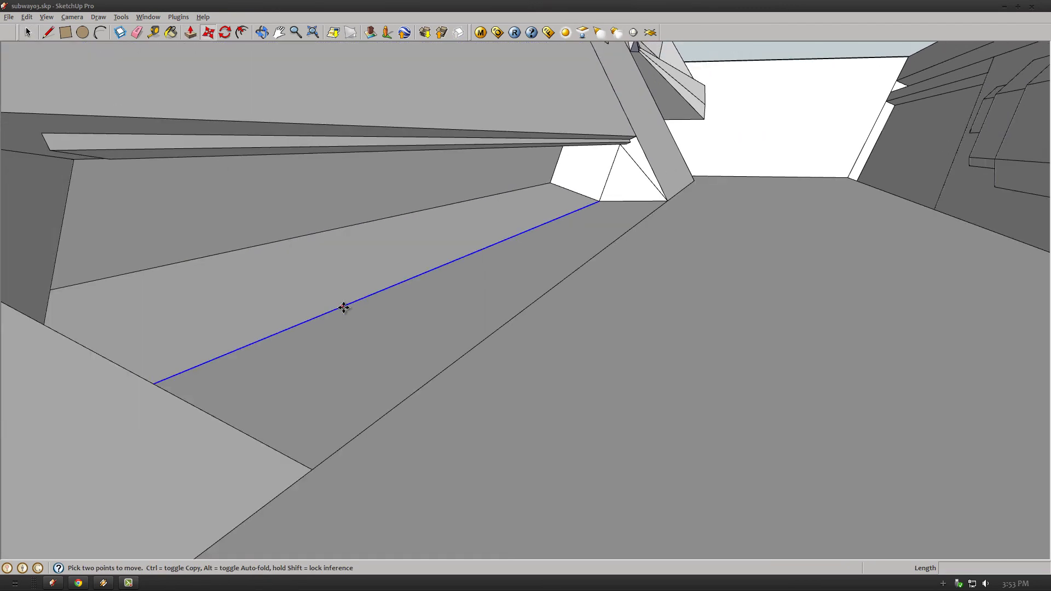
{"action": "middle_click_drag", "start_coordinate": [345, 308], "coordinate": [145, 334]}
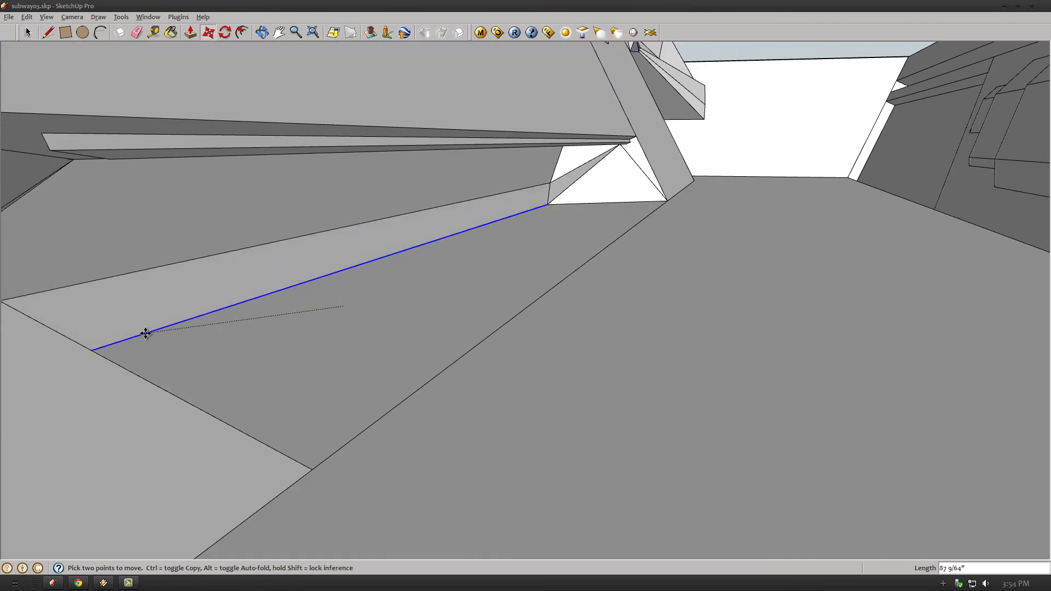
{"action": "key", "text": "o"}
{"action": "mouse_move", "coordinate": [146, 333]}
{"action": "left_mouse_down"}
{"action": "mouse_move", "coordinate": [459, 230]}
{"action": "mouse_move", "coordinate": [251, 134]}
{"action": "left_mouse_up"}
{"action": "key", "text": "f"}
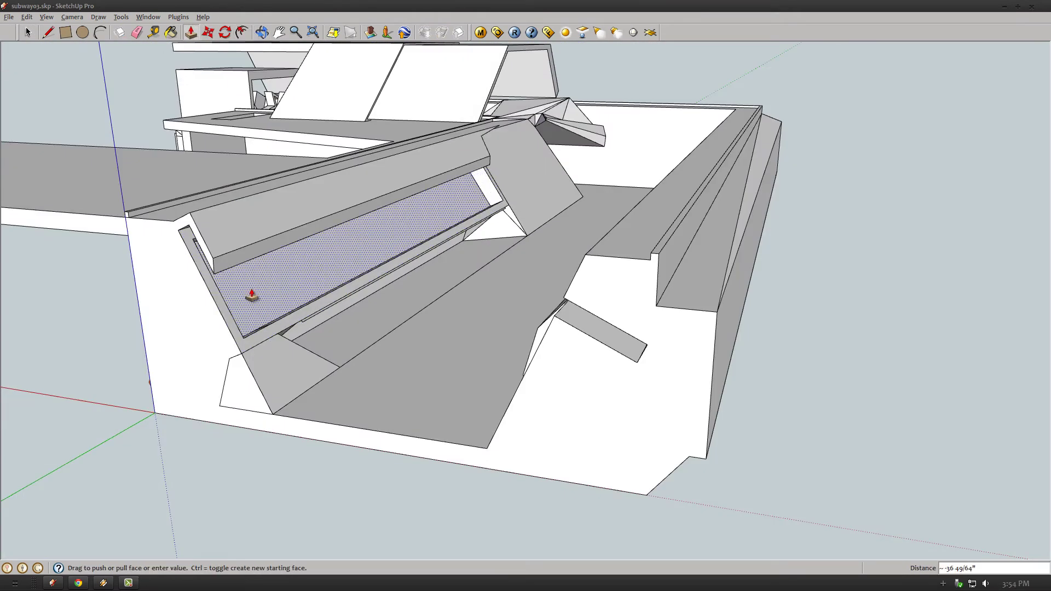
{"action": "left_click", "coordinate": [284, 287]}
{"action": "key", "text": "p"}
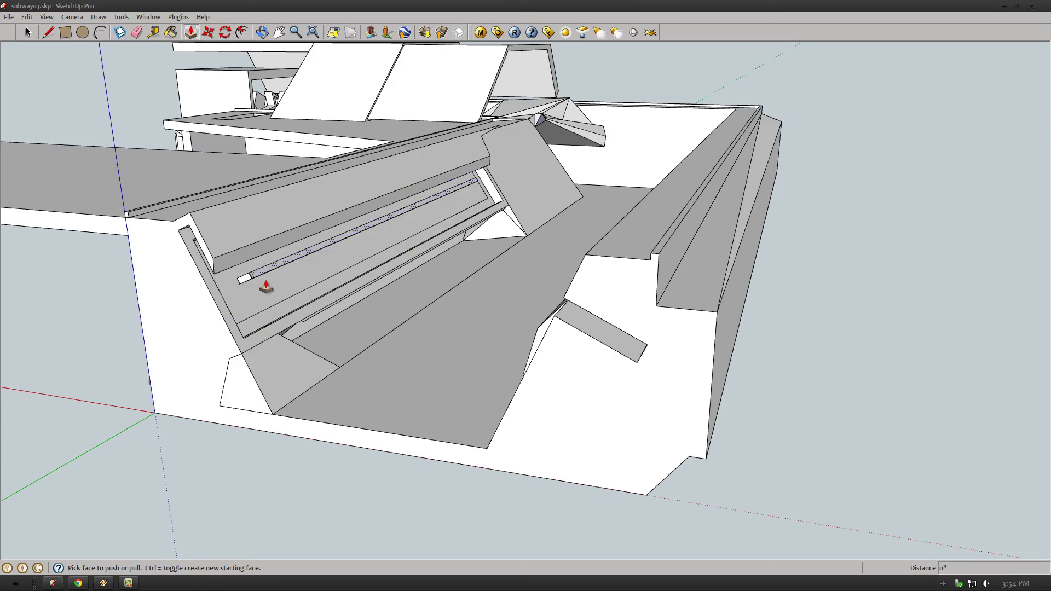
{"action": "middle_click_drag", "start_coordinate": [265, 285], "coordinate": [395, 241]}
{"action": "mouse_move", "coordinate": [395, 242]}
{"action": "left_mouse_down"}
{"action": "mouse_move", "coordinate": [328, 287]}
{"action": "mouse_move", "coordinate": [134, 270]}
{"action": "mouse_move", "coordinate": [739, 312]}
{"action": "mouse_move", "coordinate": [612, 367]}
{"action": "mouse_move", "coordinate": [601, 425]}
{"action": "mouse_move", "coordinate": [697, 497]}
{"action": "mouse_move", "coordinate": [655, 460]}
{"action": "mouse_move", "coordinate": [186, 452]}
{"action": "left_mouse_up"}
Draw two rectangles on the left block's front and push them back, leaving a slim column under the slab
{"action": "key", "text": "r"}
{"action": "left_click", "coordinate": [204, 468]}
{"action": "left_click", "coordinate": [217, 366]}
{"action": "left_click", "coordinate": [158, 361]}
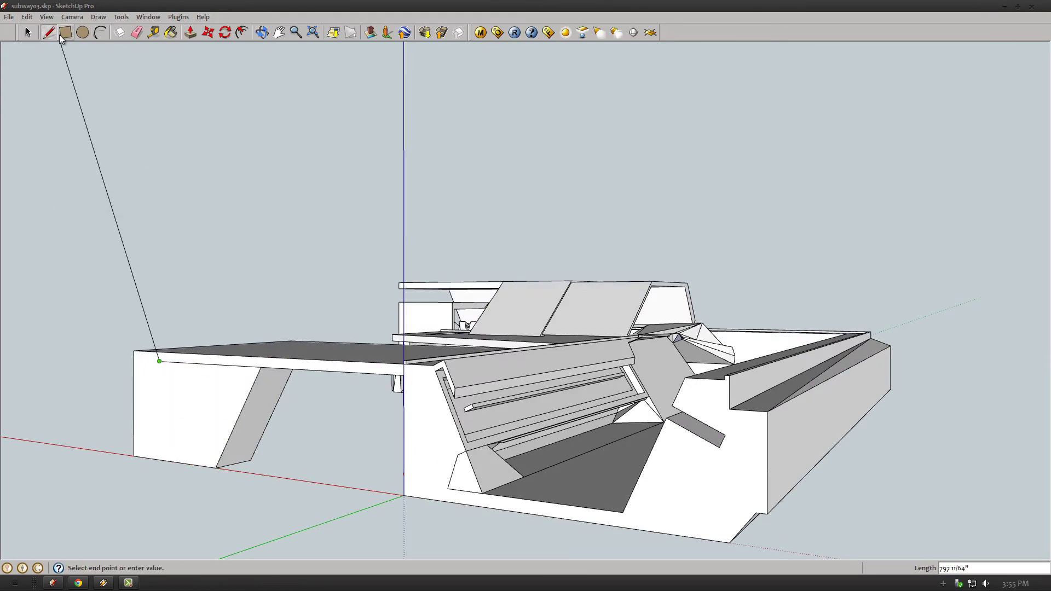
{"action": "left_click", "coordinate": [207, 471]}
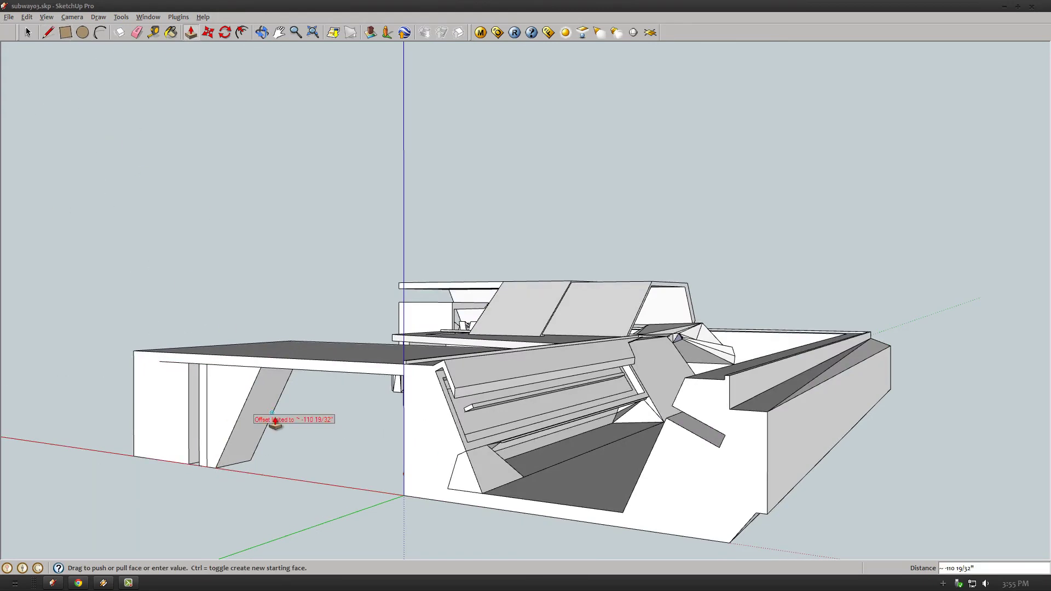
{"action": "mouse_move", "coordinate": [270, 422]}
{"action": "middle_mouse_down"}
{"action": "mouse_move", "coordinate": [359, 249]}
{"action": "mouse_move", "coordinate": [911, 291]}
{"action": "mouse_move", "coordinate": [356, 429]}
{"action": "middle_mouse_up"}
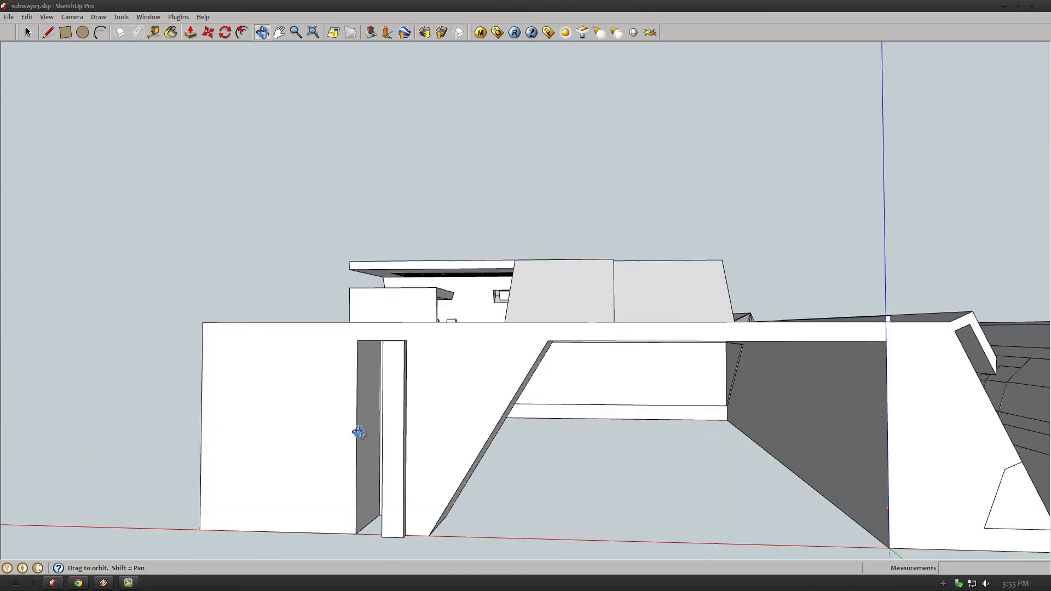
{"action": "scroll", "coordinate": [409, 453], "scroll_direction": "up", "scroll_amount": 5}
{"action": "mouse_move", "coordinate": [409, 453]}
{"action": "middle_mouse_down"}
{"action": "mouse_move", "coordinate": [778, 322]}
{"action": "mouse_move", "coordinate": [206, 18]}
{"action": "middle_mouse_up"}
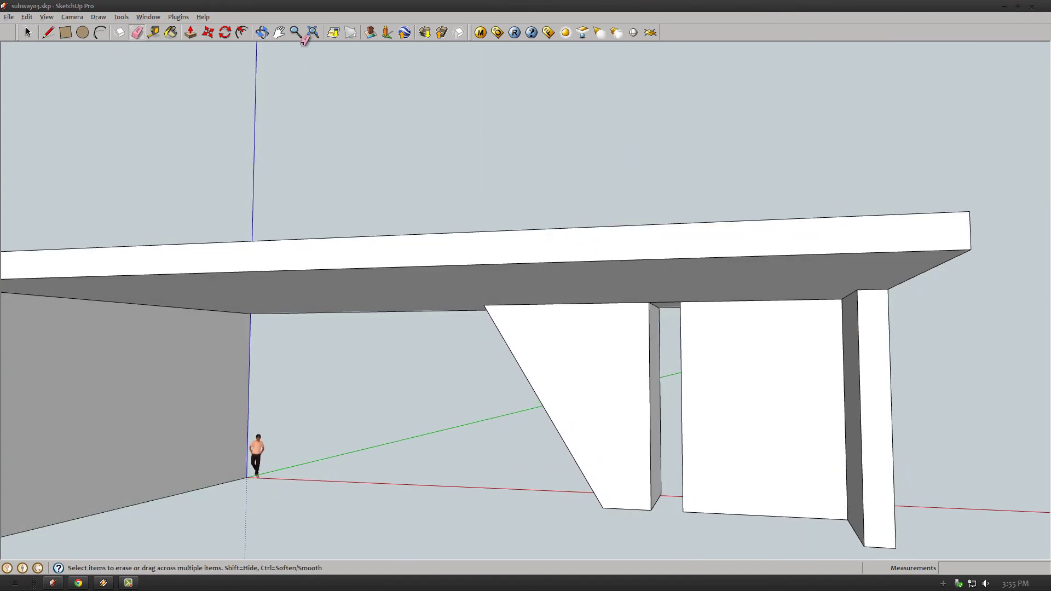
{"action": "mouse_move", "coordinate": [487, 441]}
{"action": "middle_mouse_down"}
{"action": "mouse_move", "coordinate": [458, 305]}
{"action": "mouse_move", "coordinate": [664, 465]}
{"action": "middle_mouse_up"}
{"action": "scroll", "coordinate": [519, 413], "scroll_direction": "down", "scroll_amount": 5}
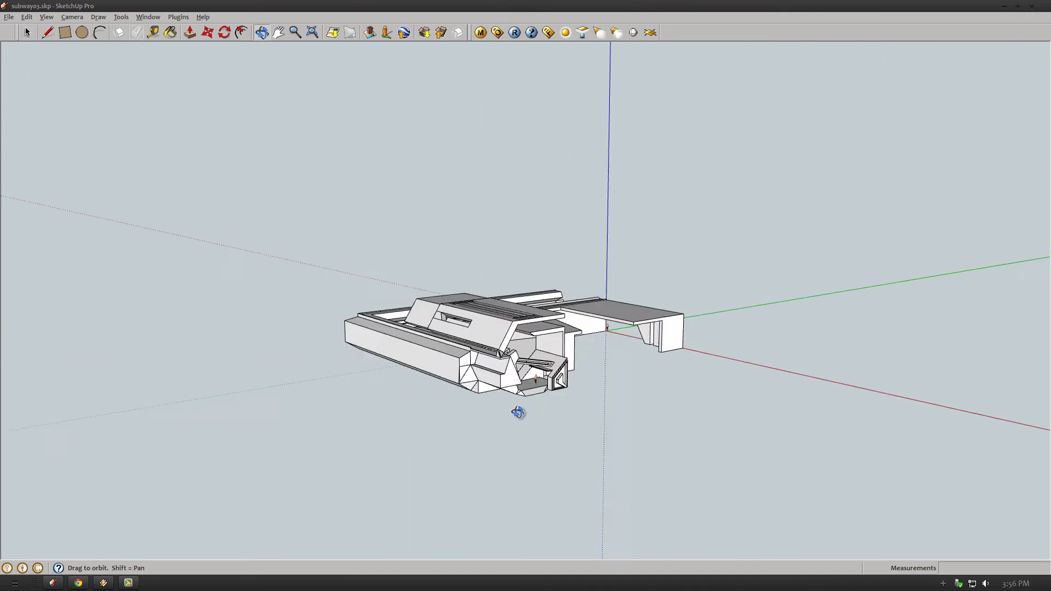